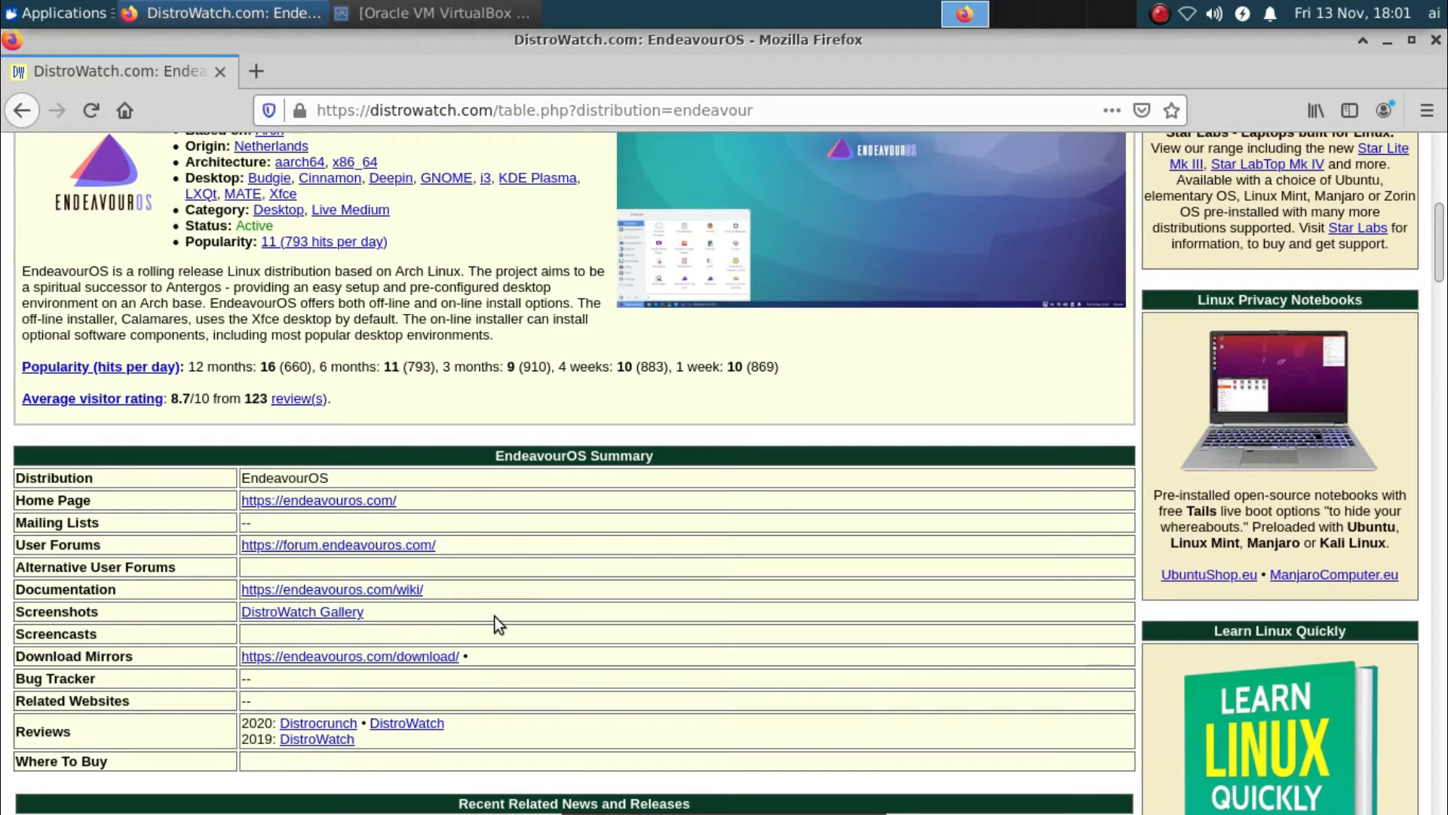
Follow DistroWatch's Download Mirrors link to endeavouros.com/download and go to the 'Latest release' page
click(392, 658)
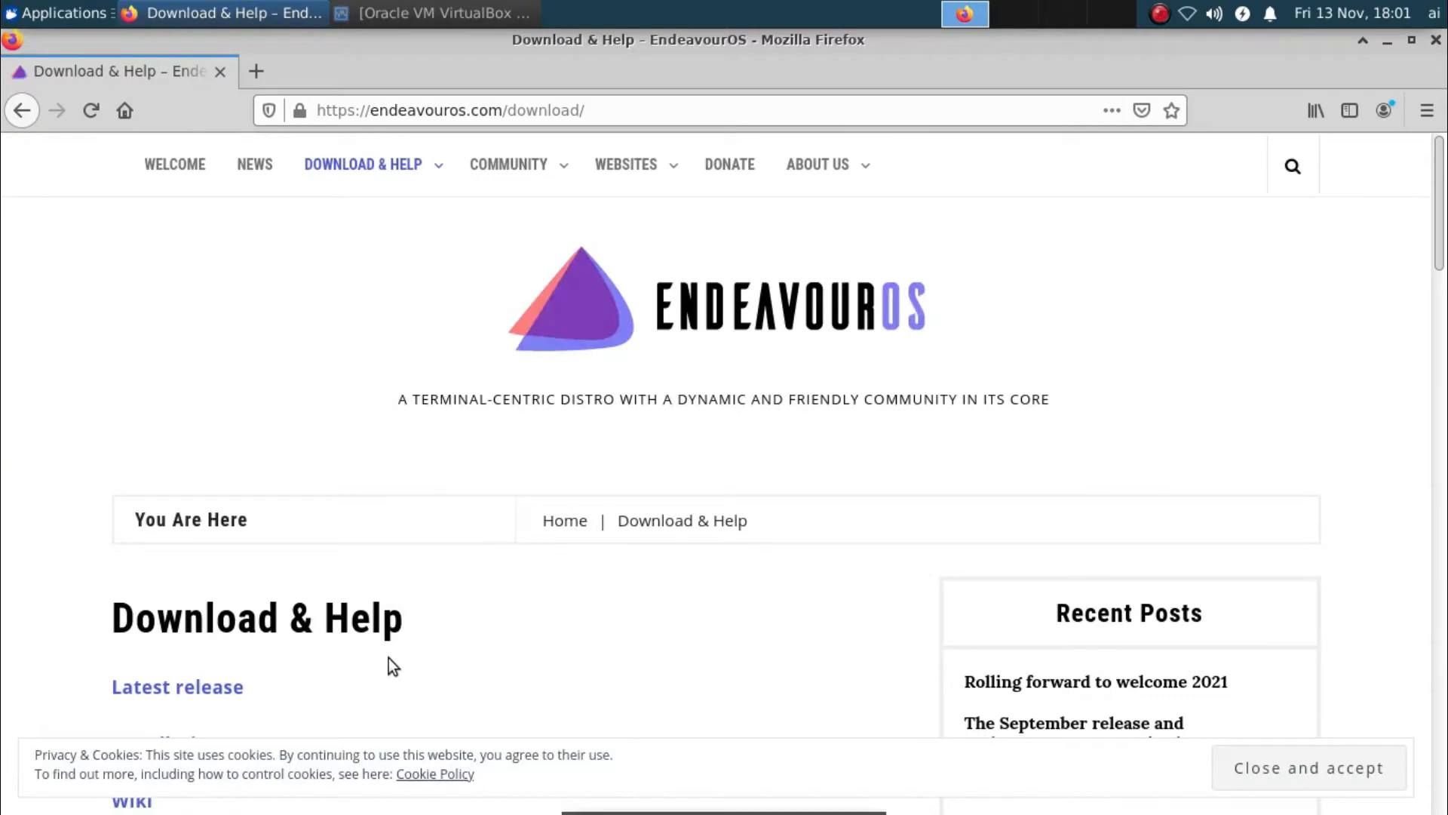
scroll(650, 658, down, 4)
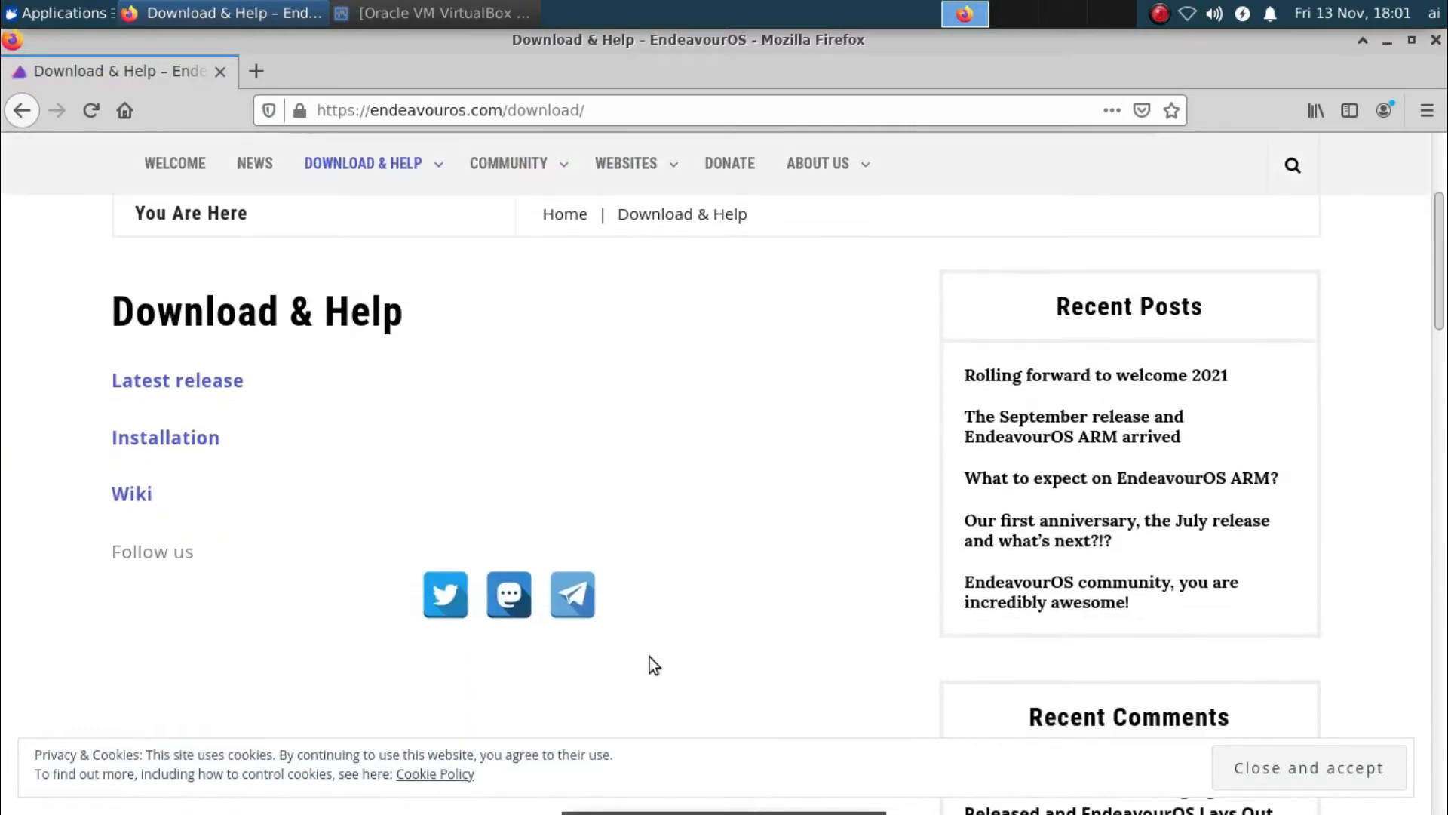
scroll(649, 658, down, 1)
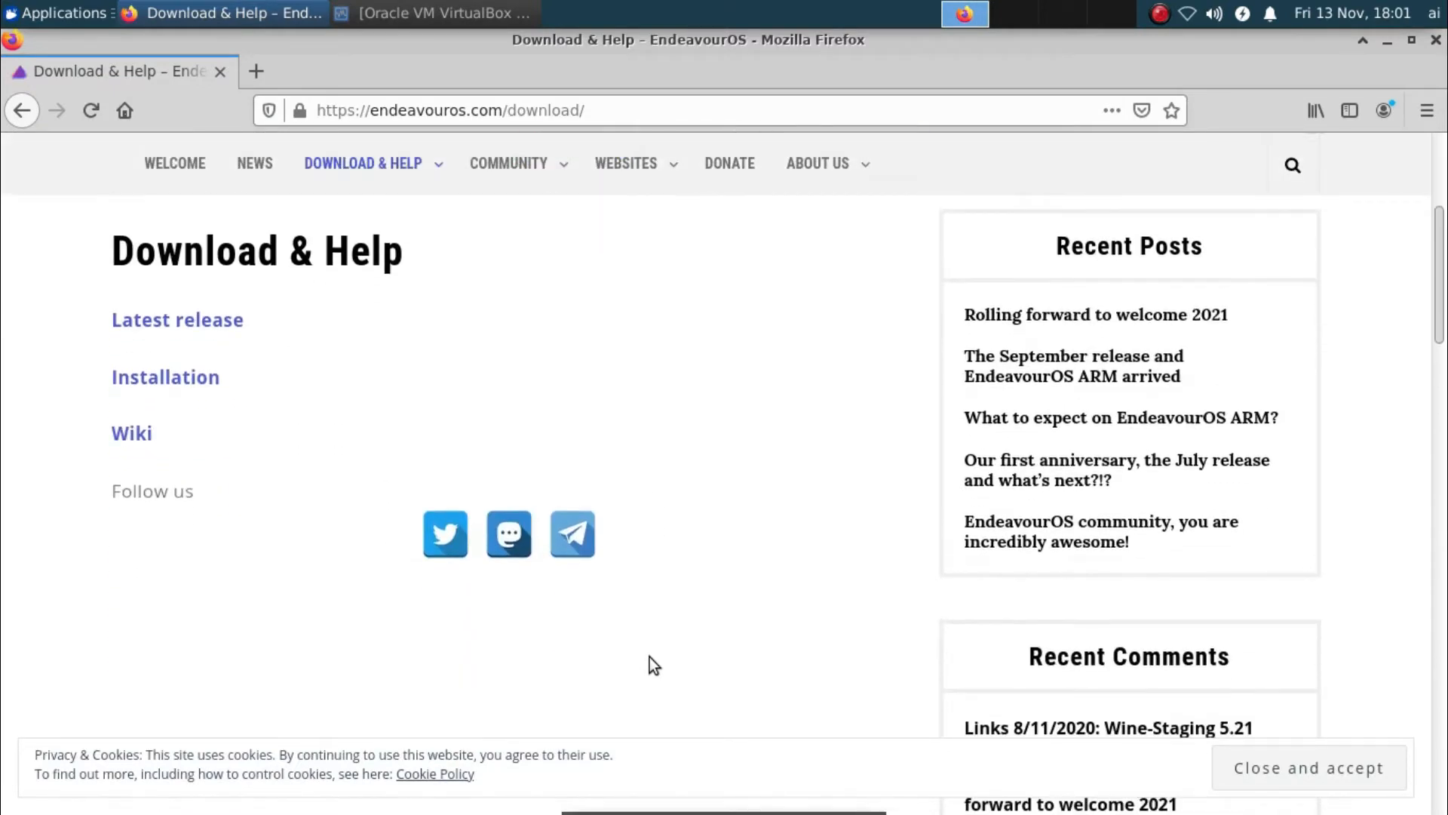
click(215, 326)
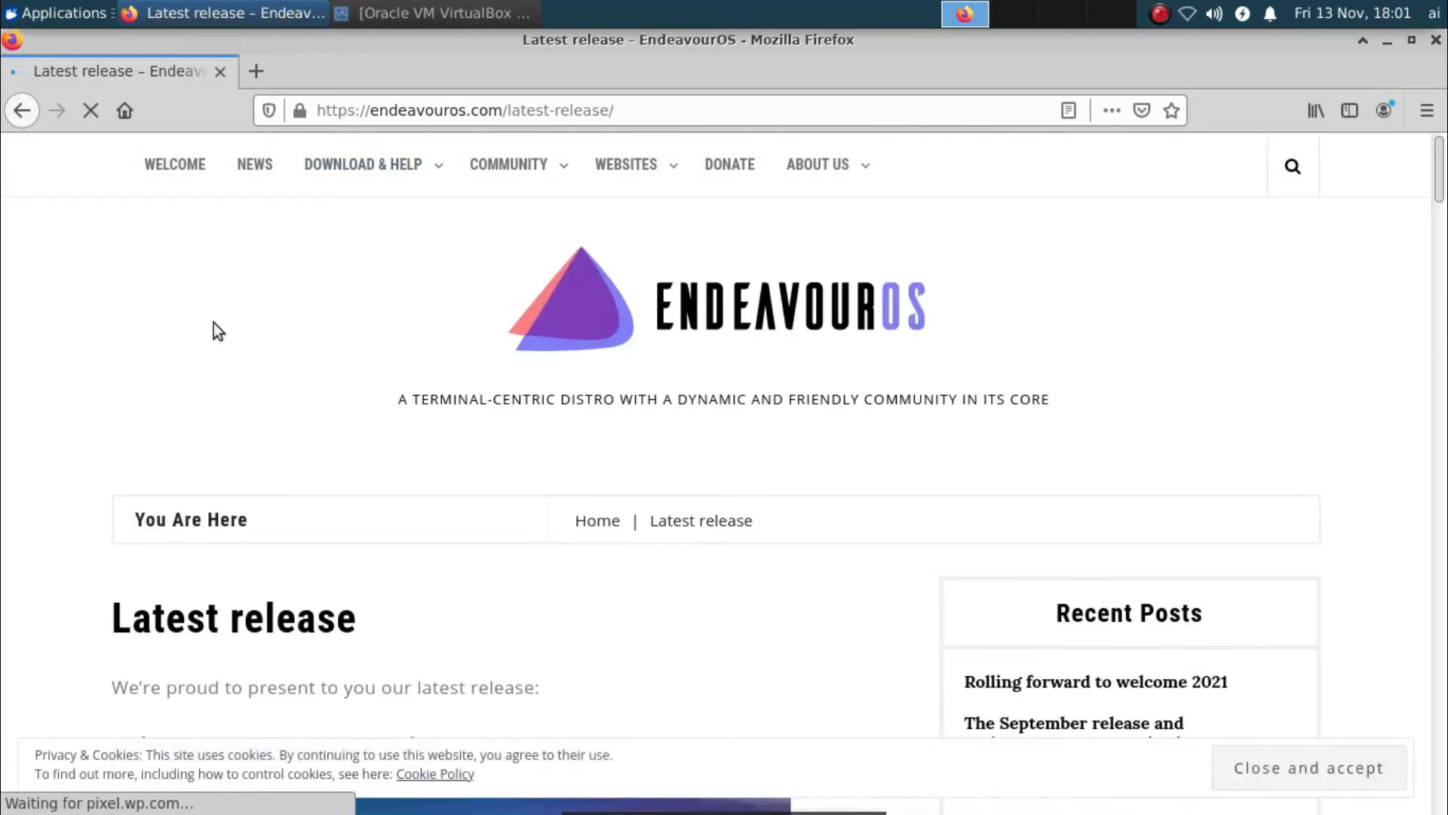
Scroll through the endeavouros-2020.09.20 release notes to the Github, Torrent and mirror download buttons
scroll(368, 613, down, 3)
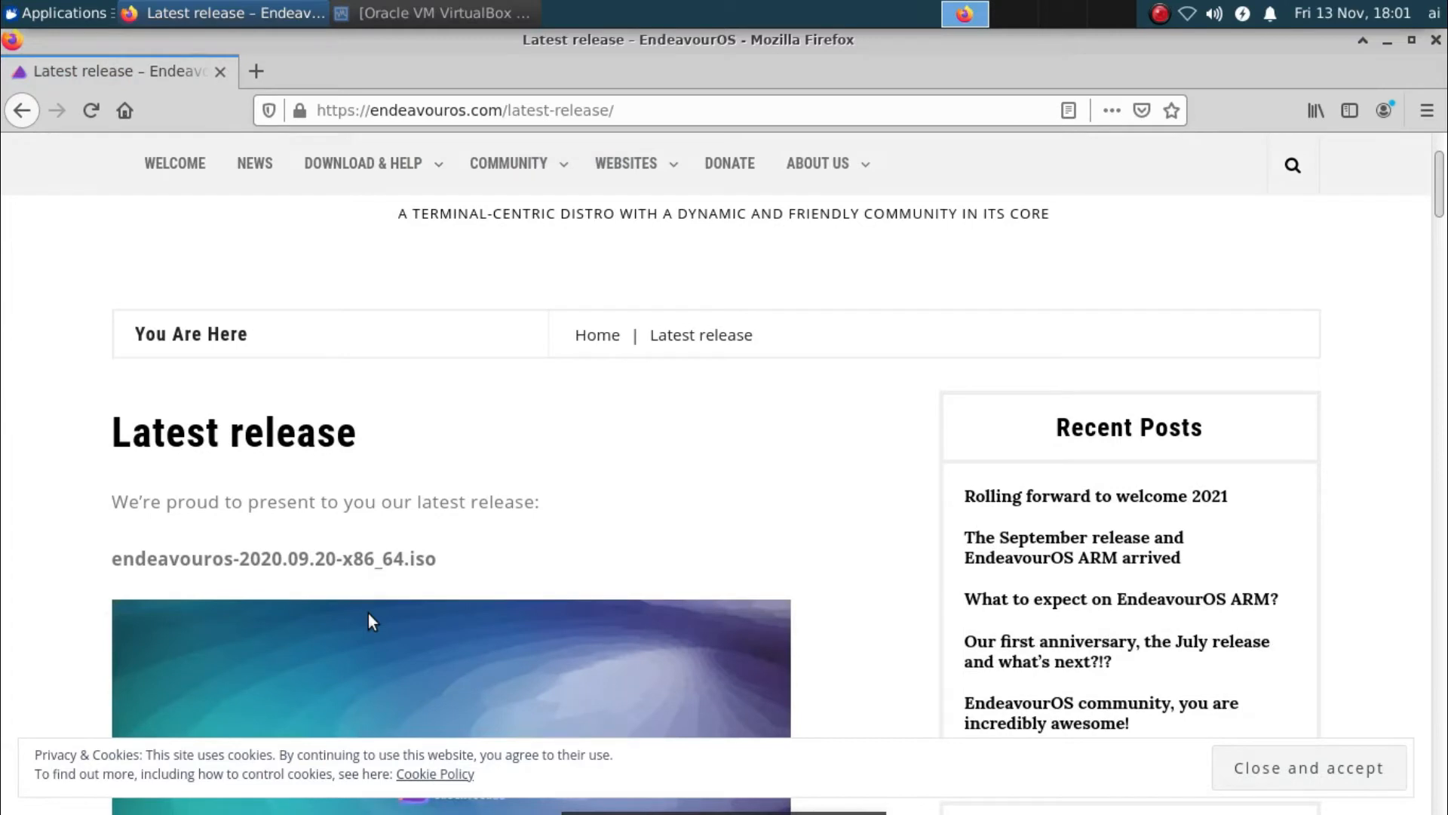
scroll(368, 613, down, 2)
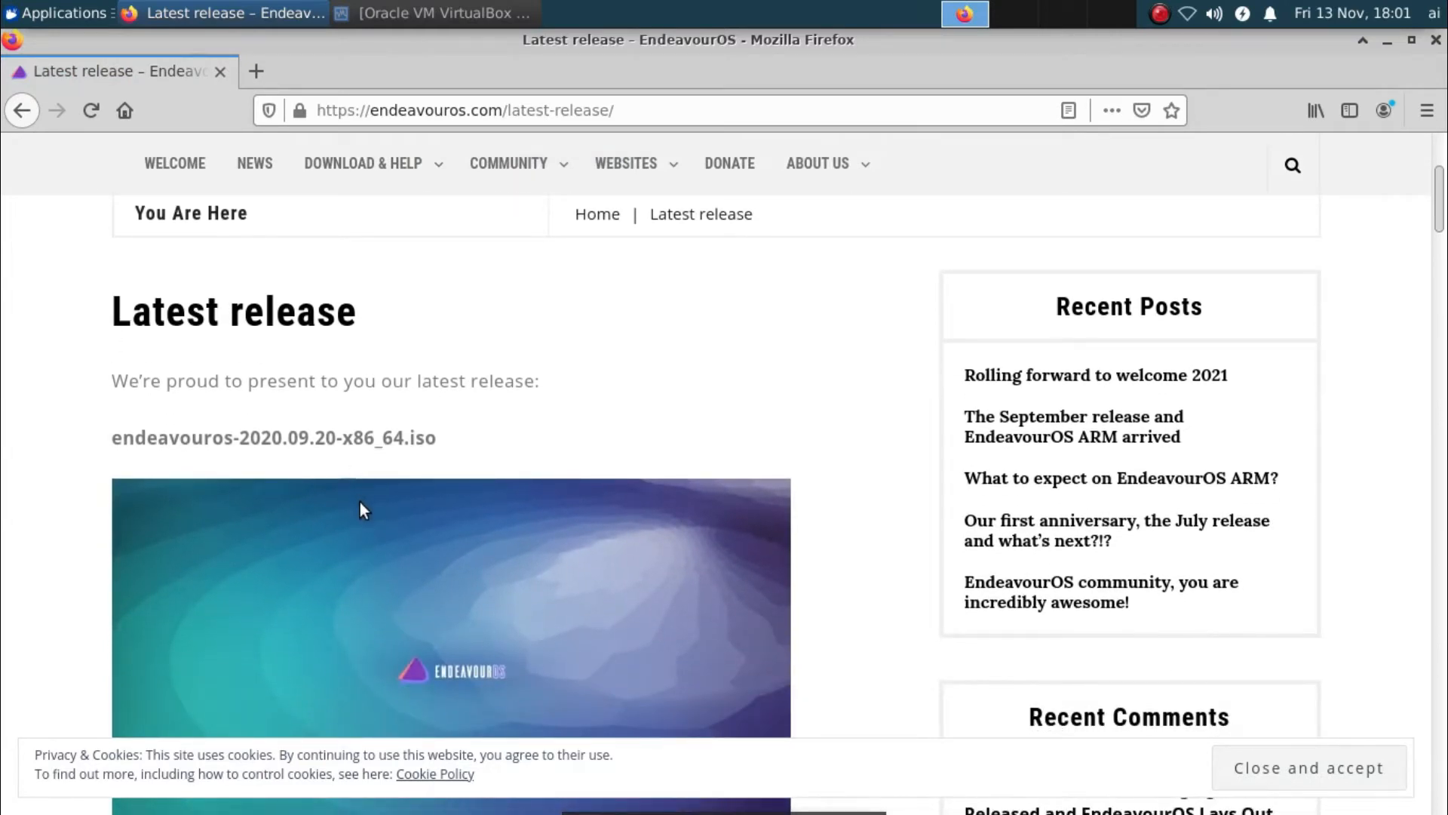
scroll(357, 439, down, 1)
scroll(357, 439, down, 2)
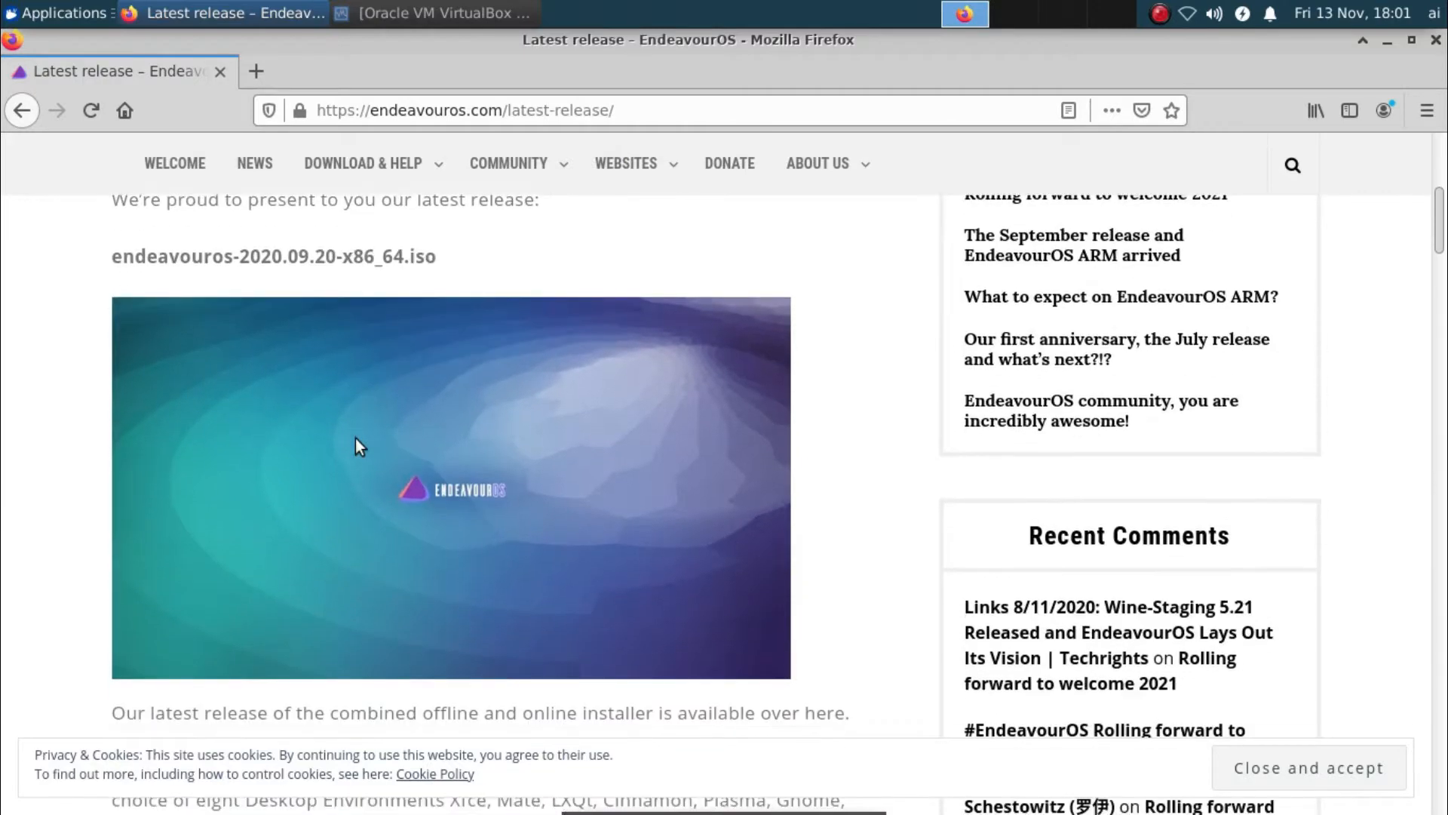
scroll(356, 437, down, 3)
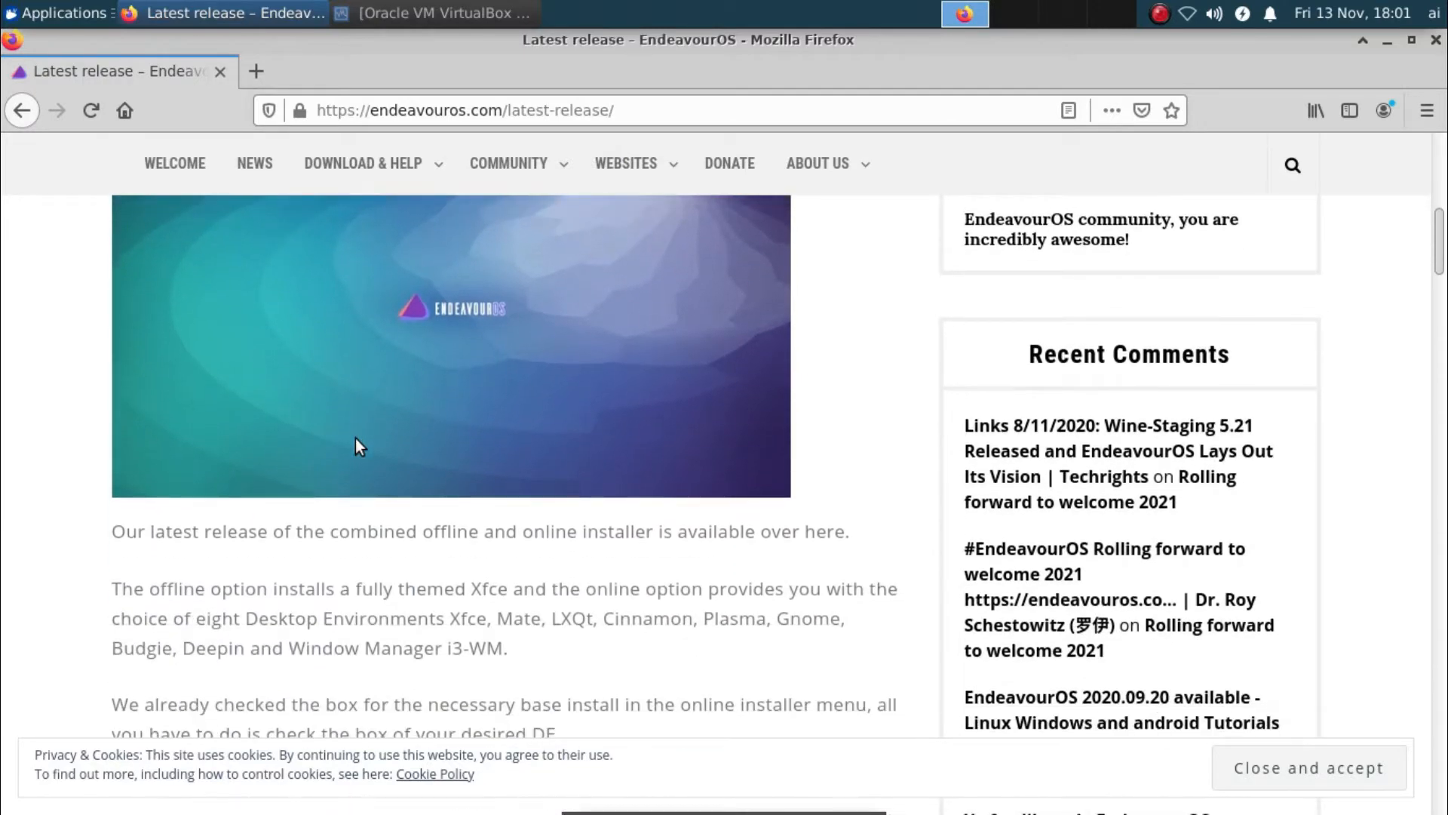
scroll(356, 438, down, 3)
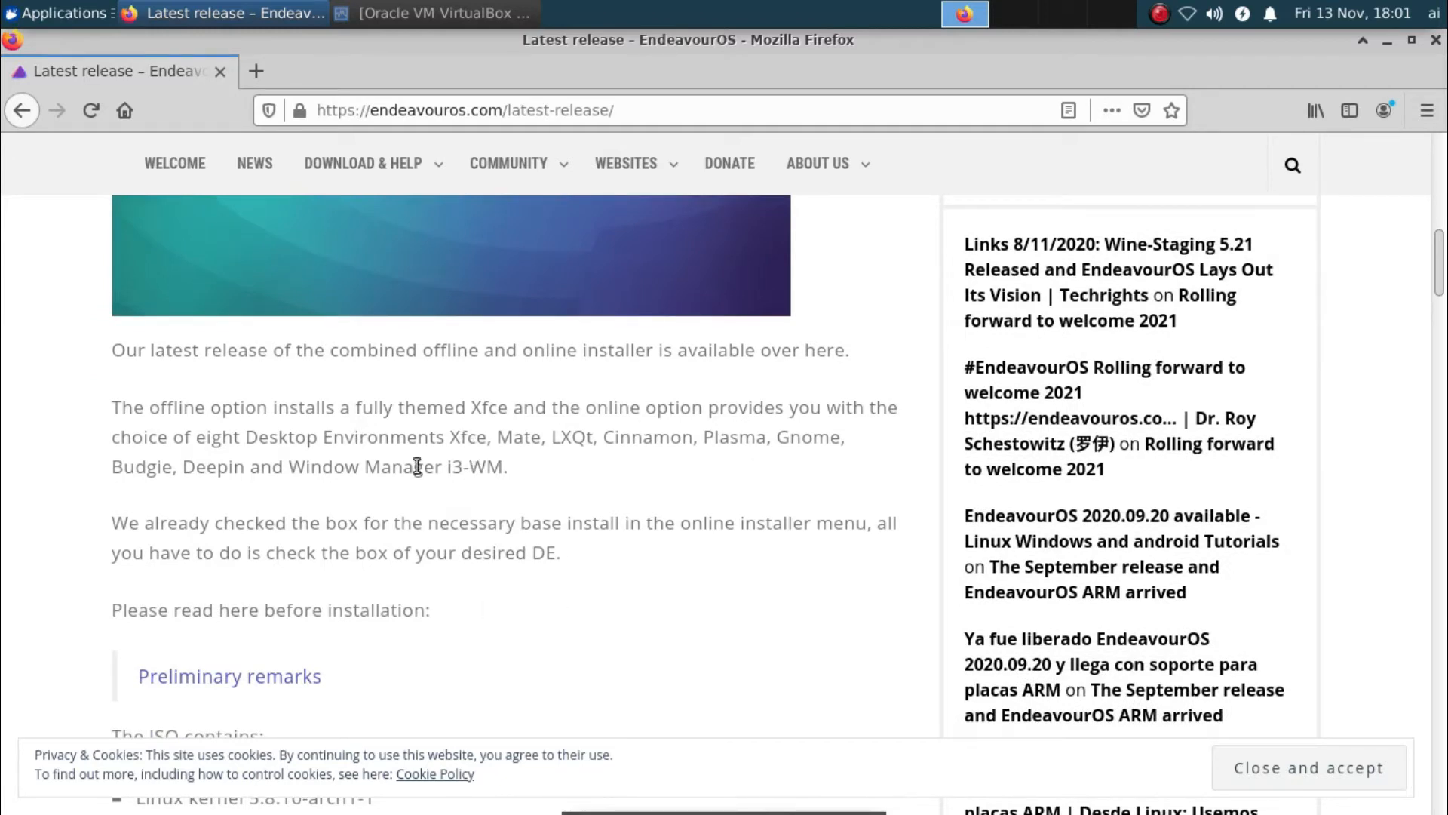
scroll(514, 607, down, 3)
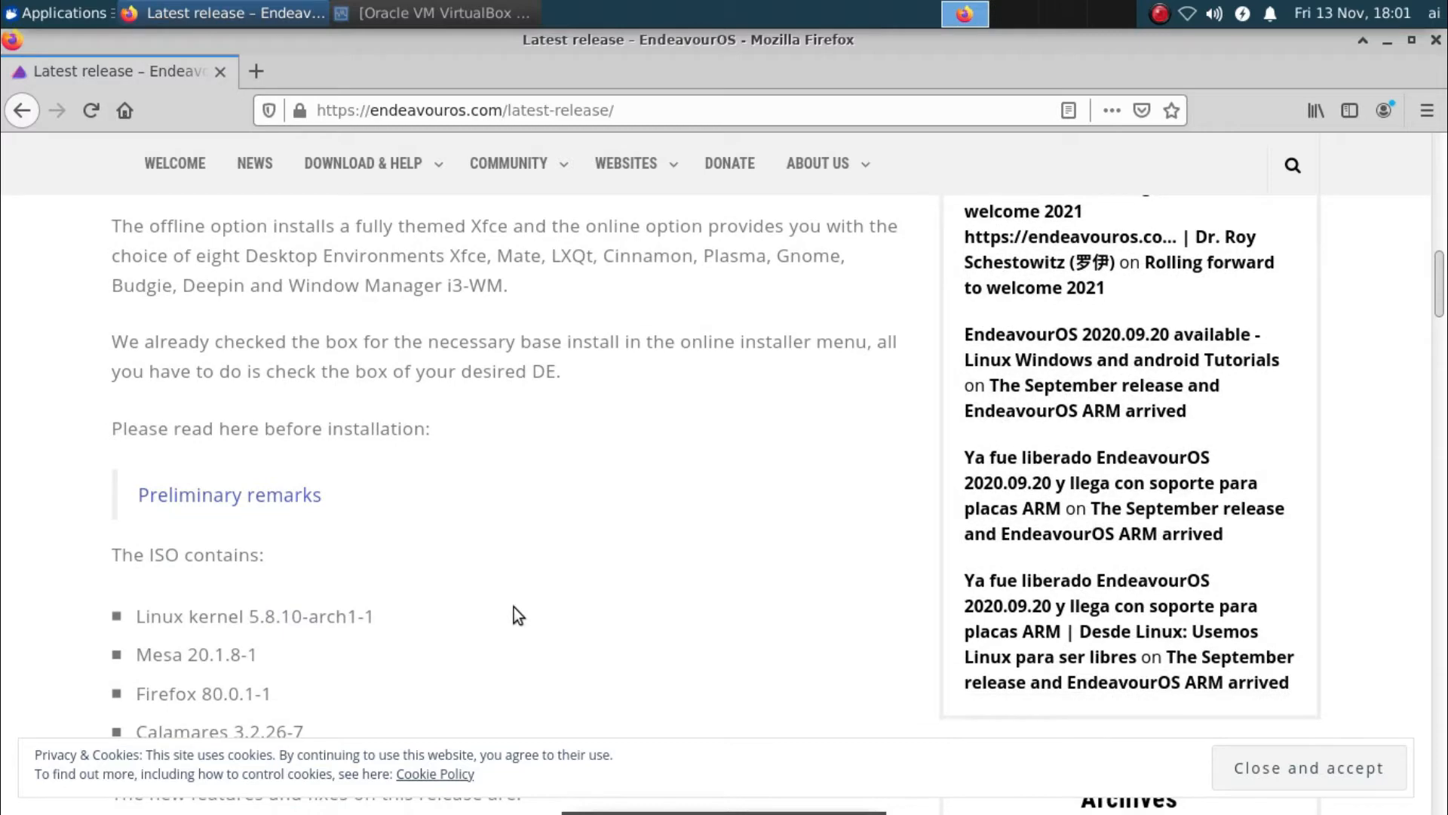
scroll(514, 607, down, 2)
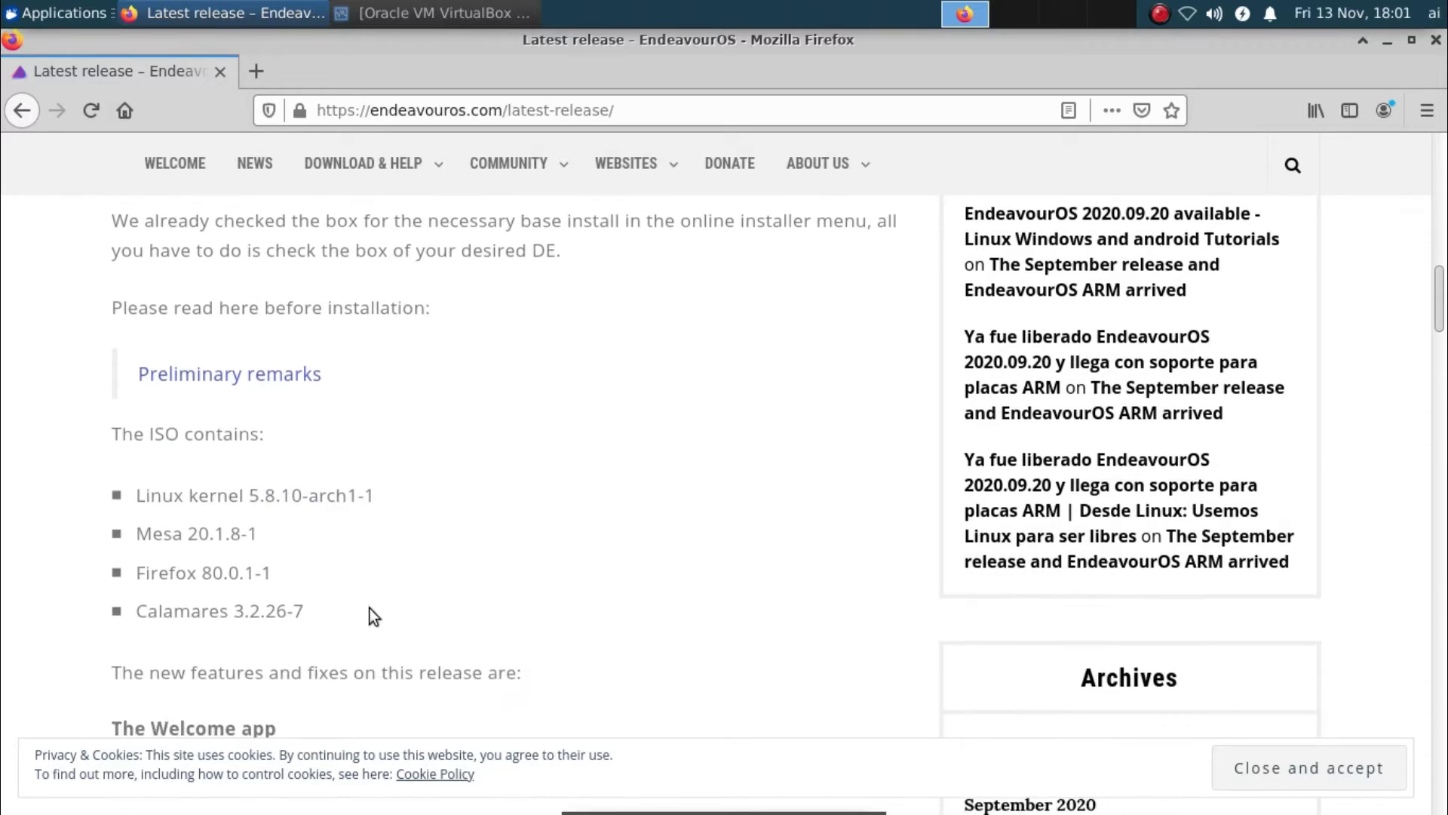
scroll(450, 586, down, 3)
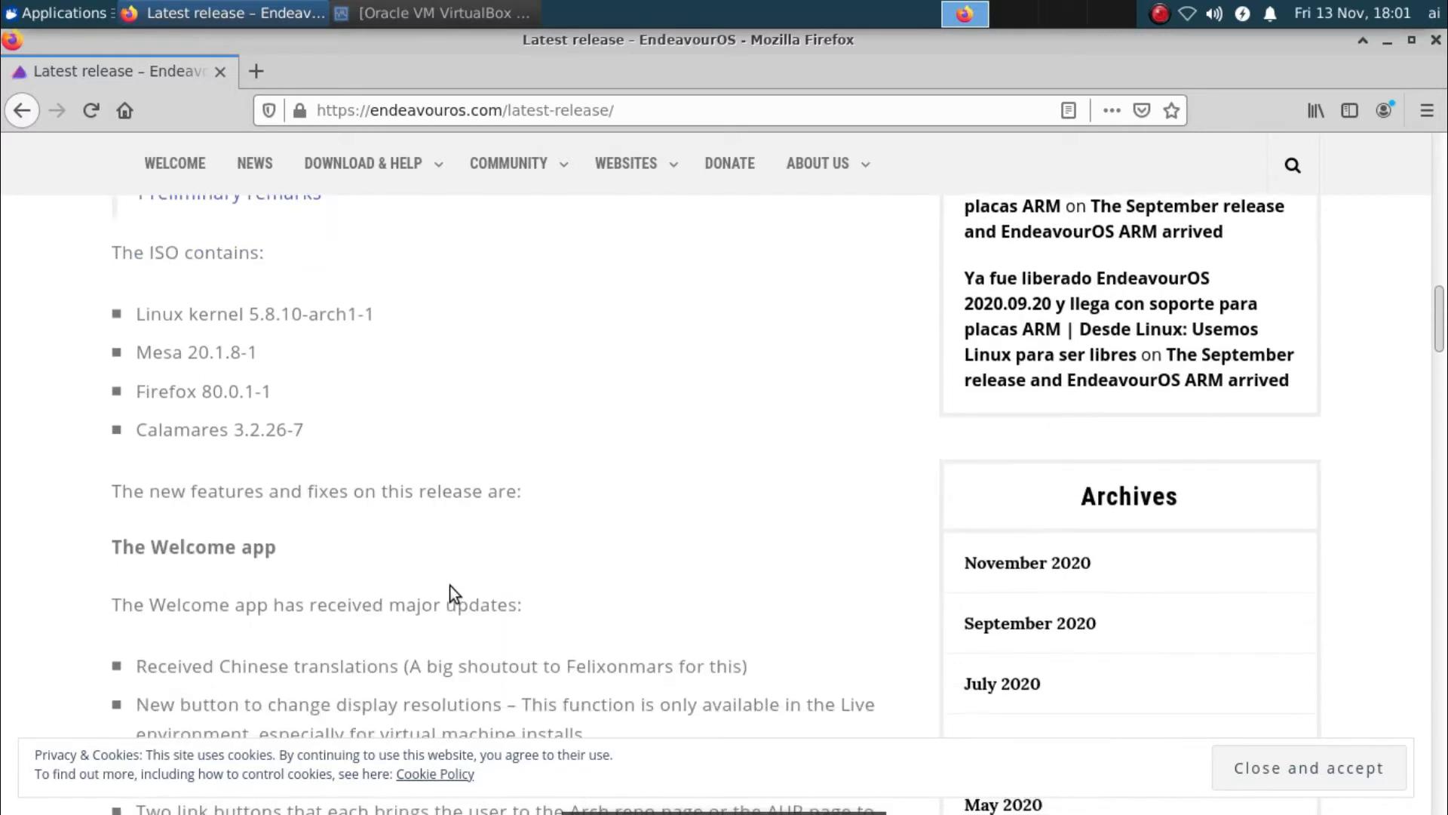
scroll(449, 586, down, 5)
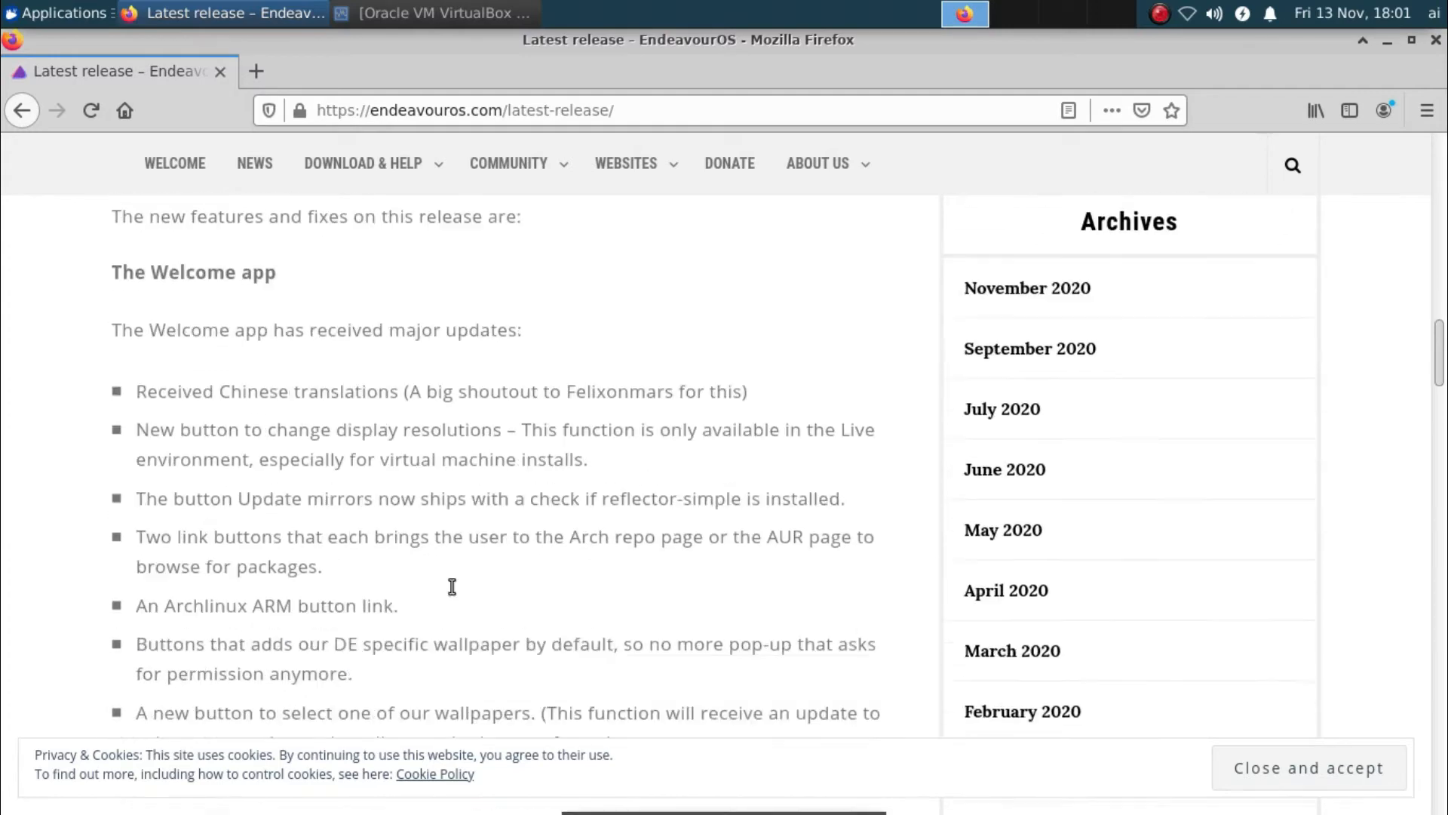
scroll(452, 587, down, 7)
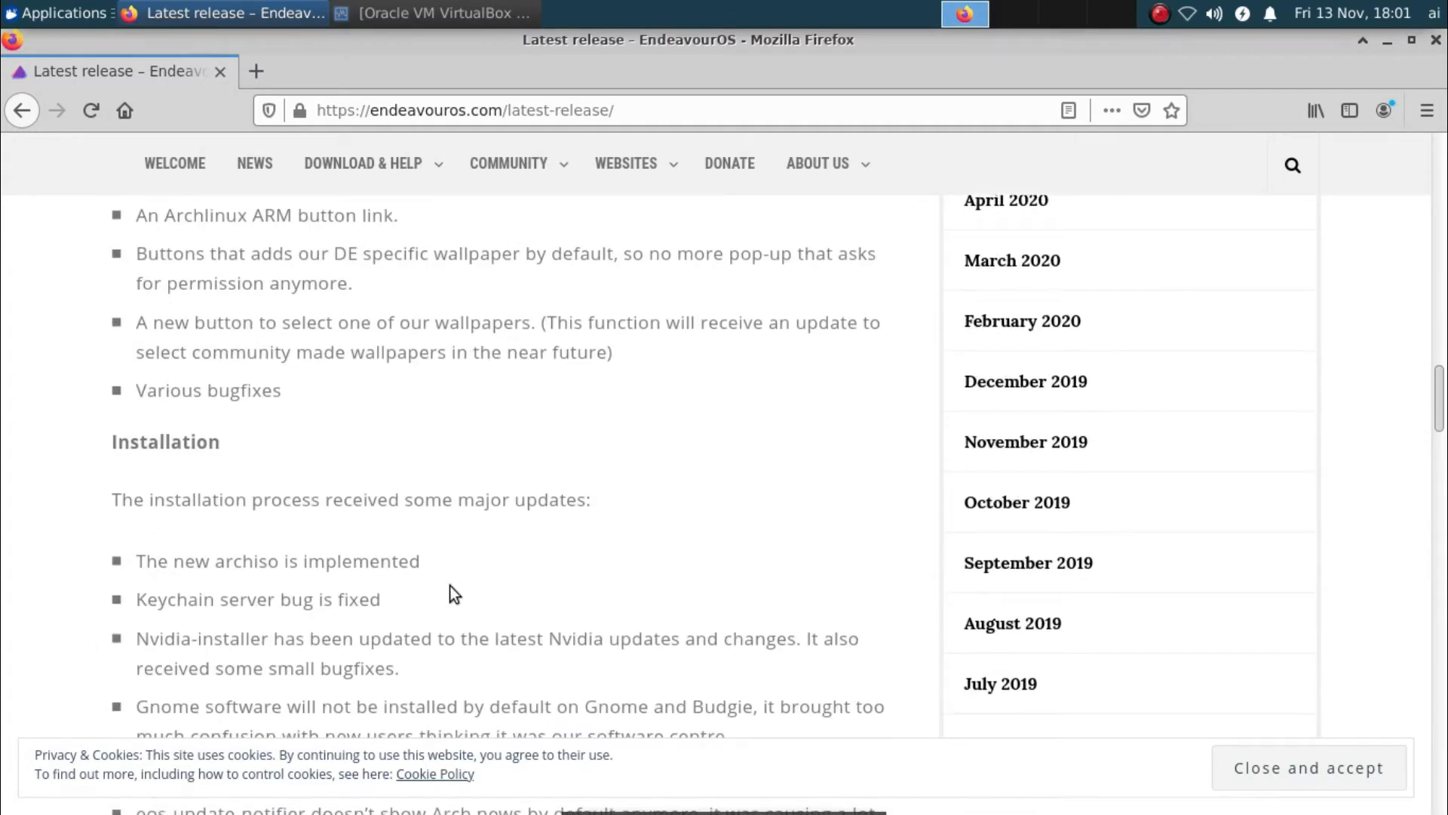
scroll(450, 585, down, 1)
scroll(450, 554, down, 3)
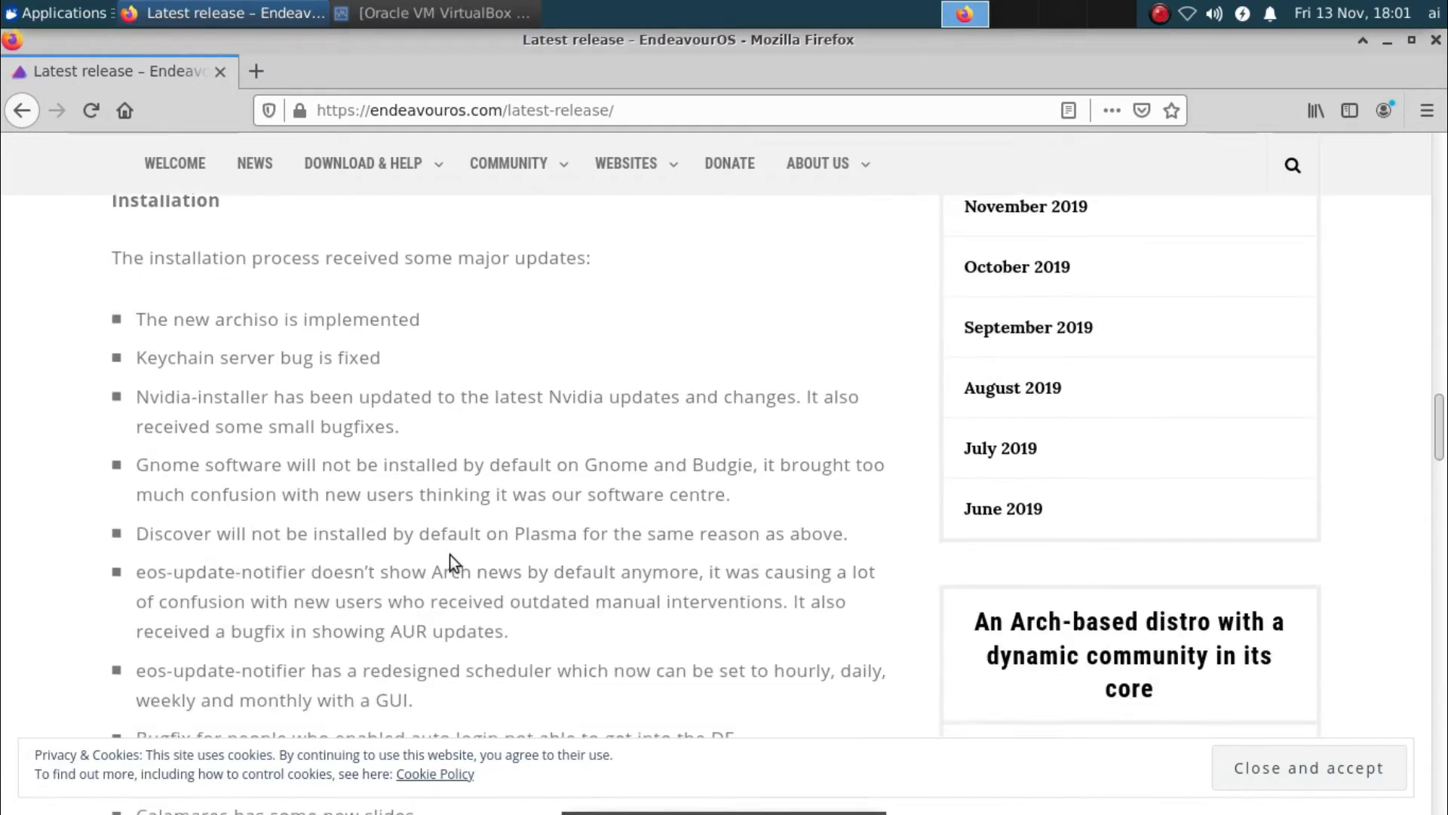
scroll(449, 554, down, 6)
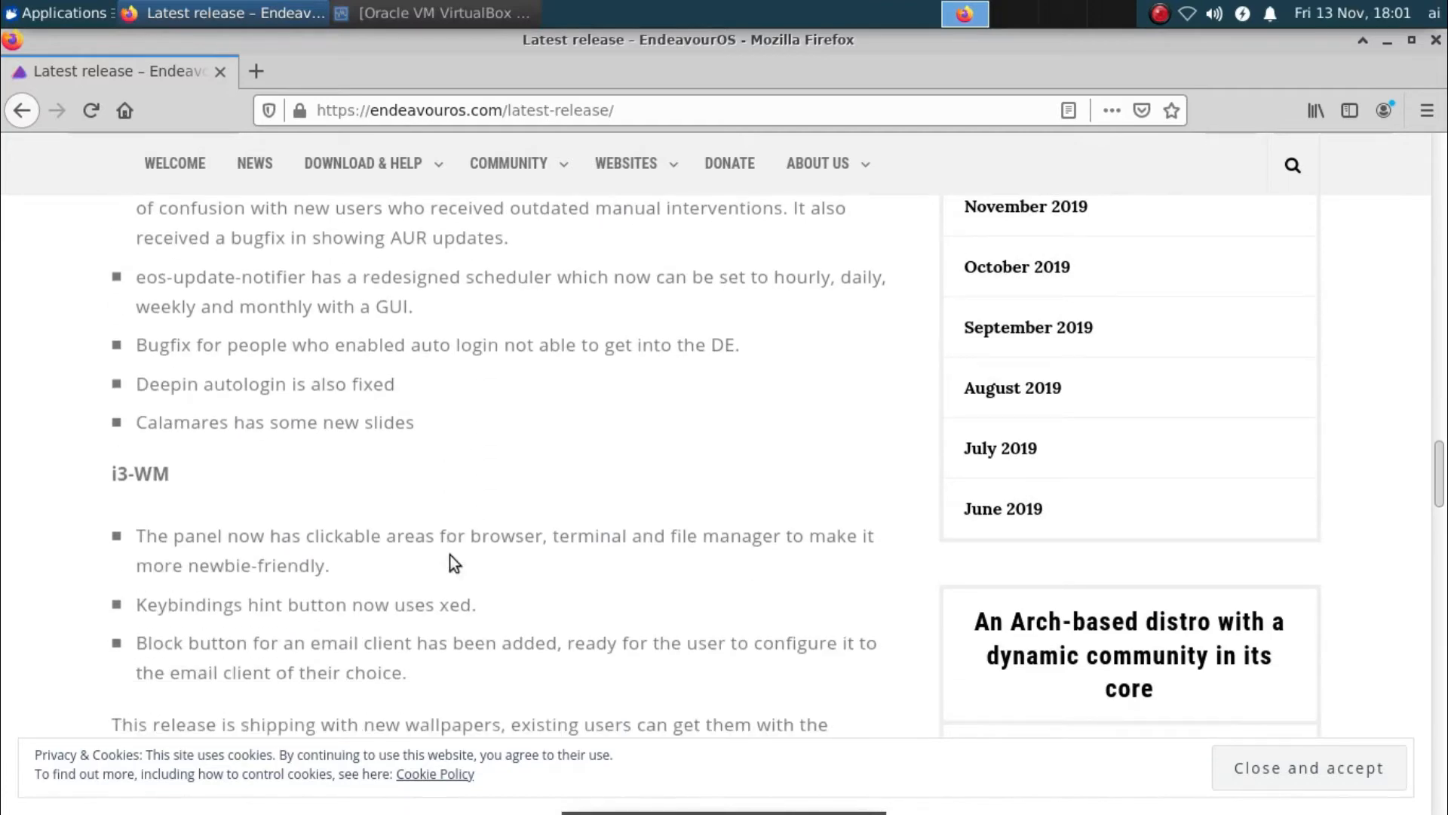
scroll(449, 555, down, 4)
scroll(450, 554, down, 4)
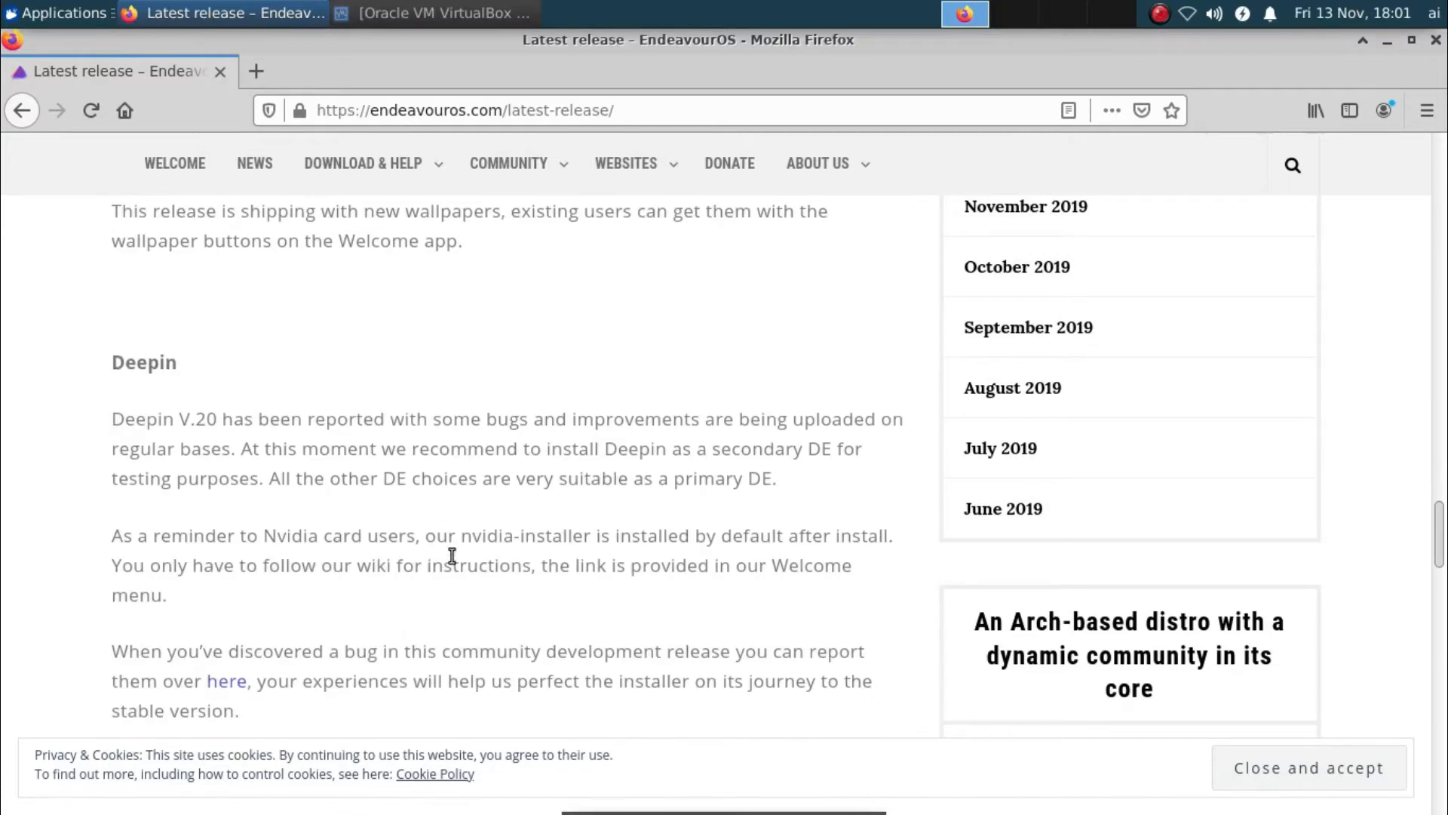
scroll(450, 554, down, 1)
scroll(449, 555, down, 4)
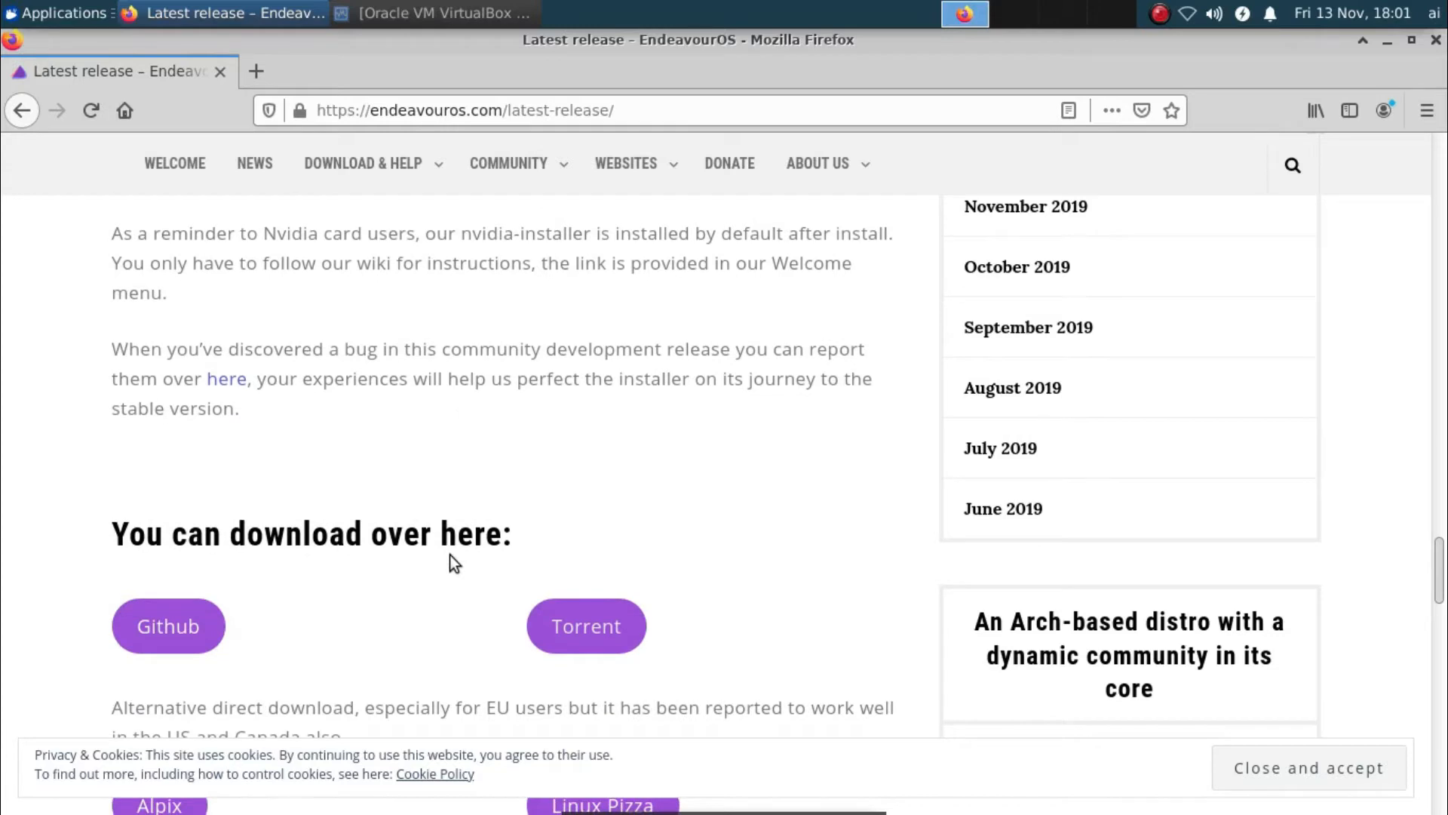
scroll(454, 562, down, 2)
scroll(450, 554, down, 3)
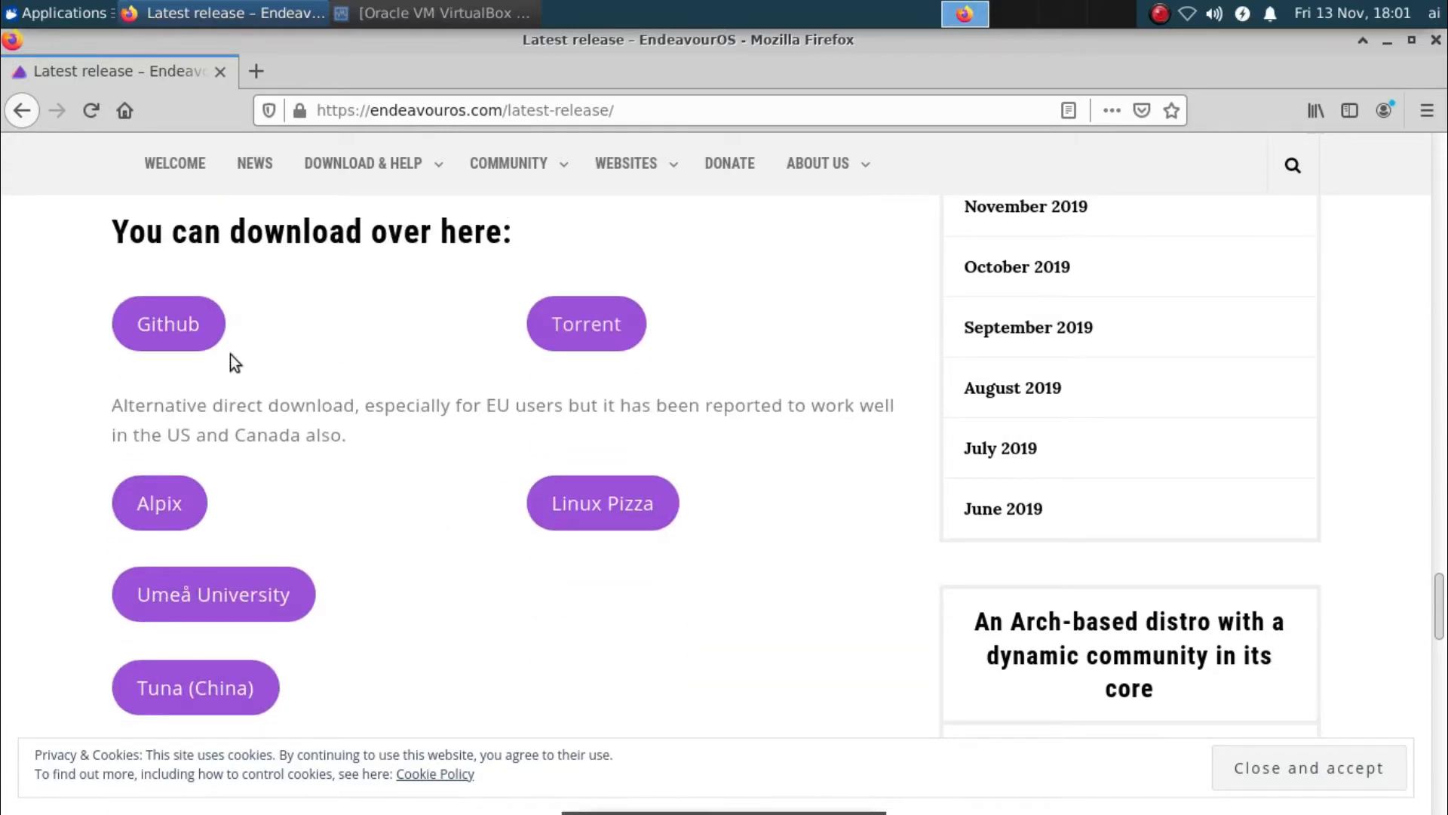
Save endeavouros-2020.09.20-x86_64.iso from the Github link and check its download progress
click(172, 322)
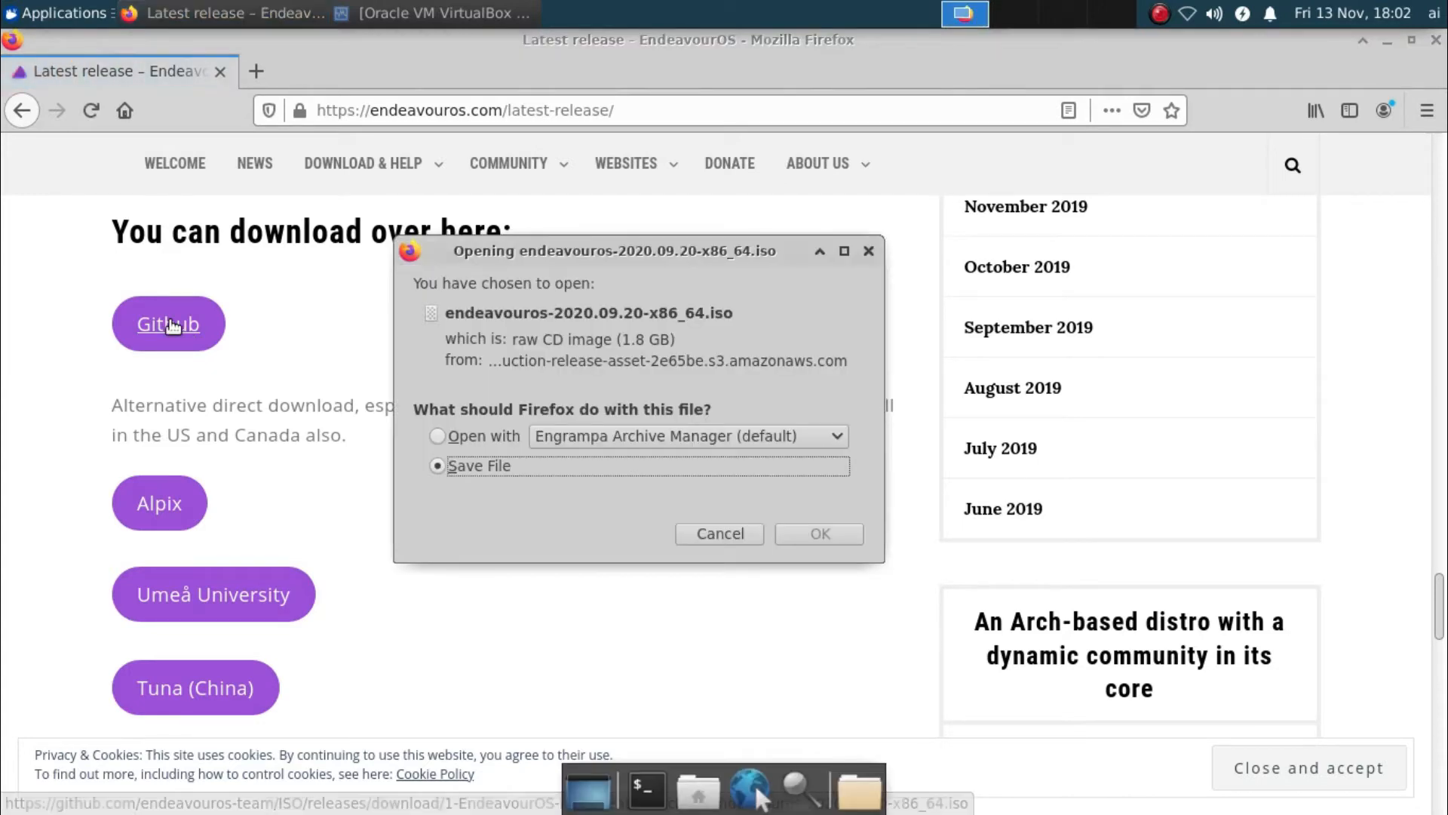
click(786, 533)
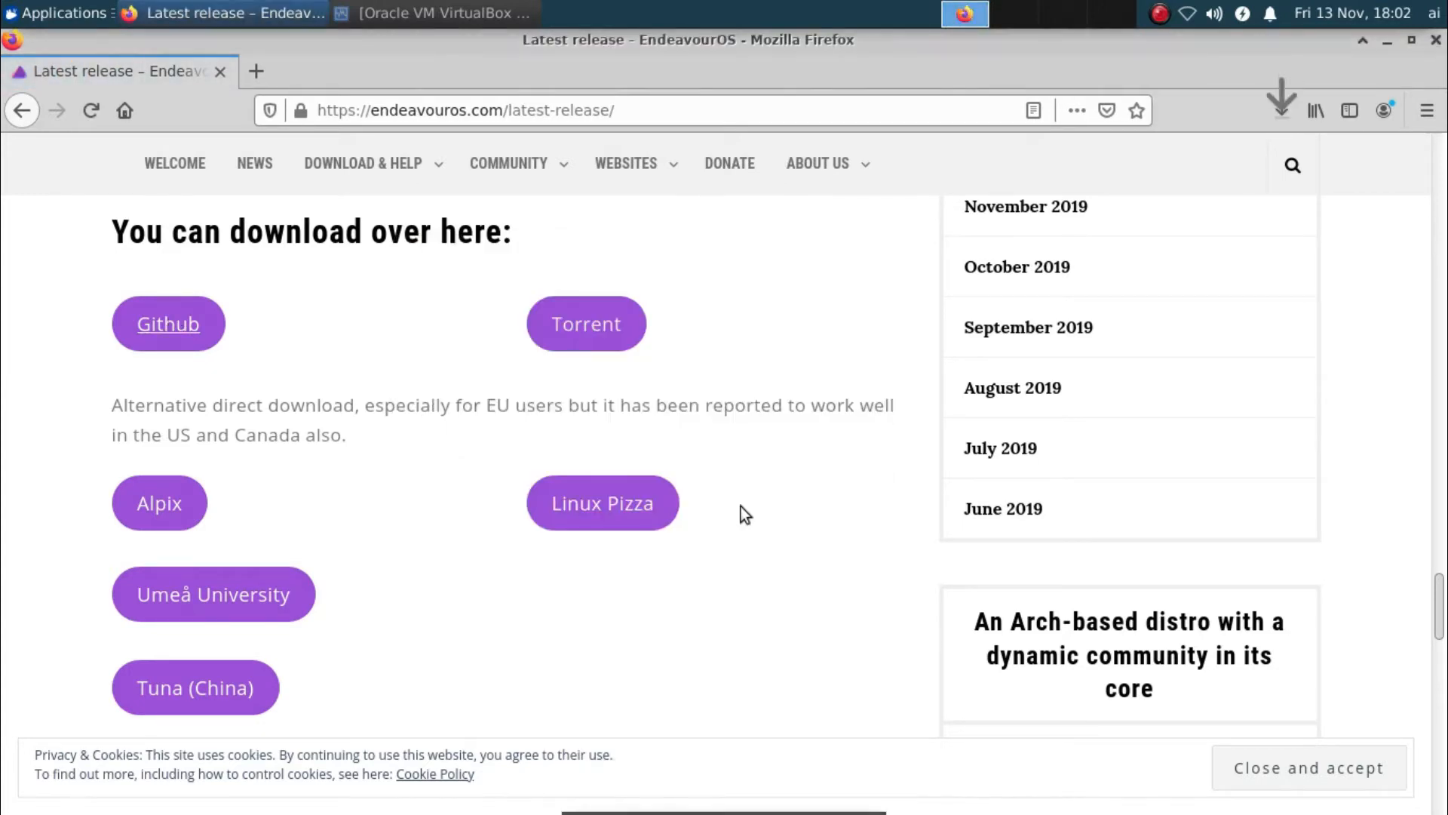
click(1274, 105)
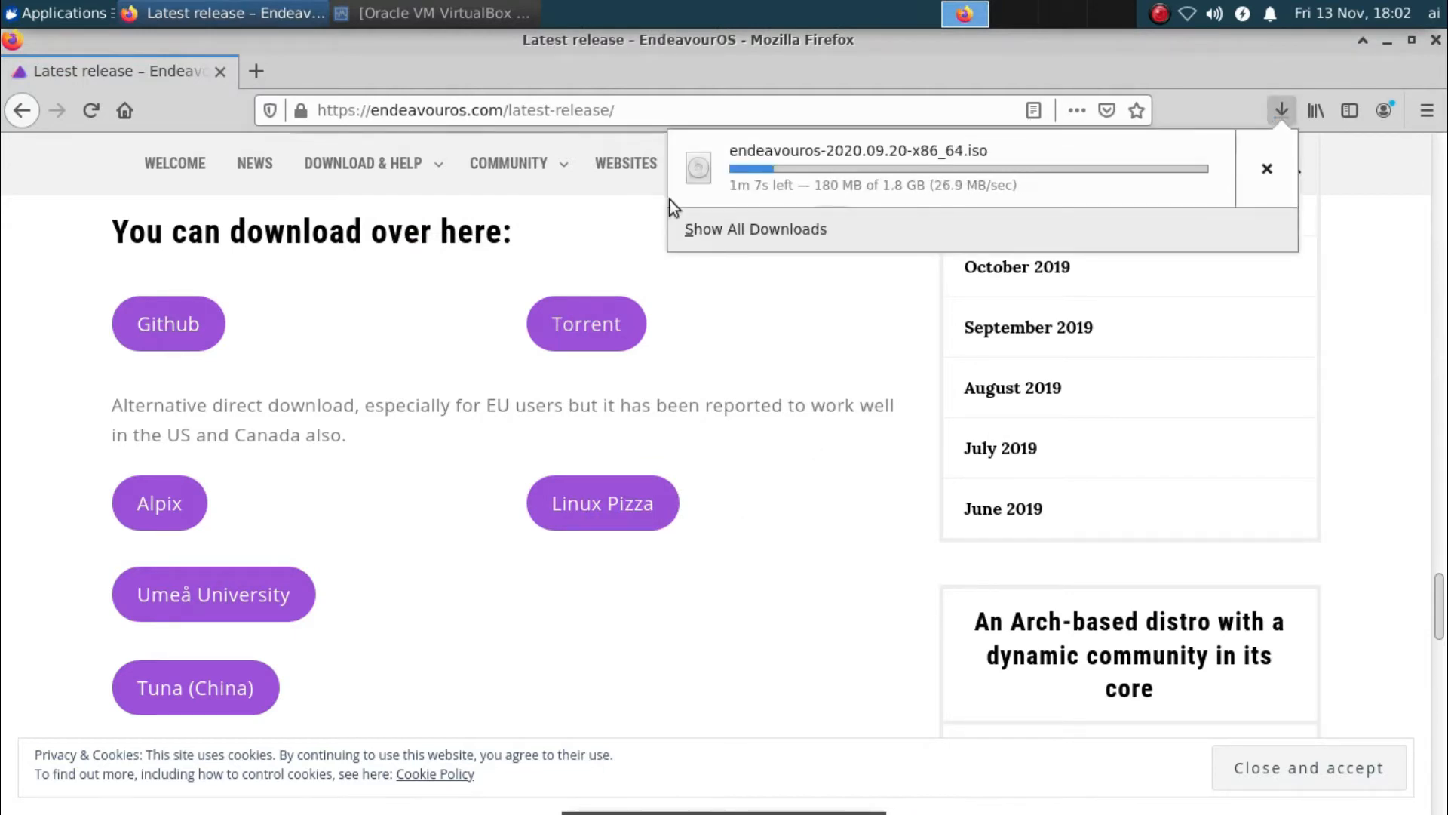
Bring the VirtualBox Manager window to the front from the taskbar
click(381, 9)
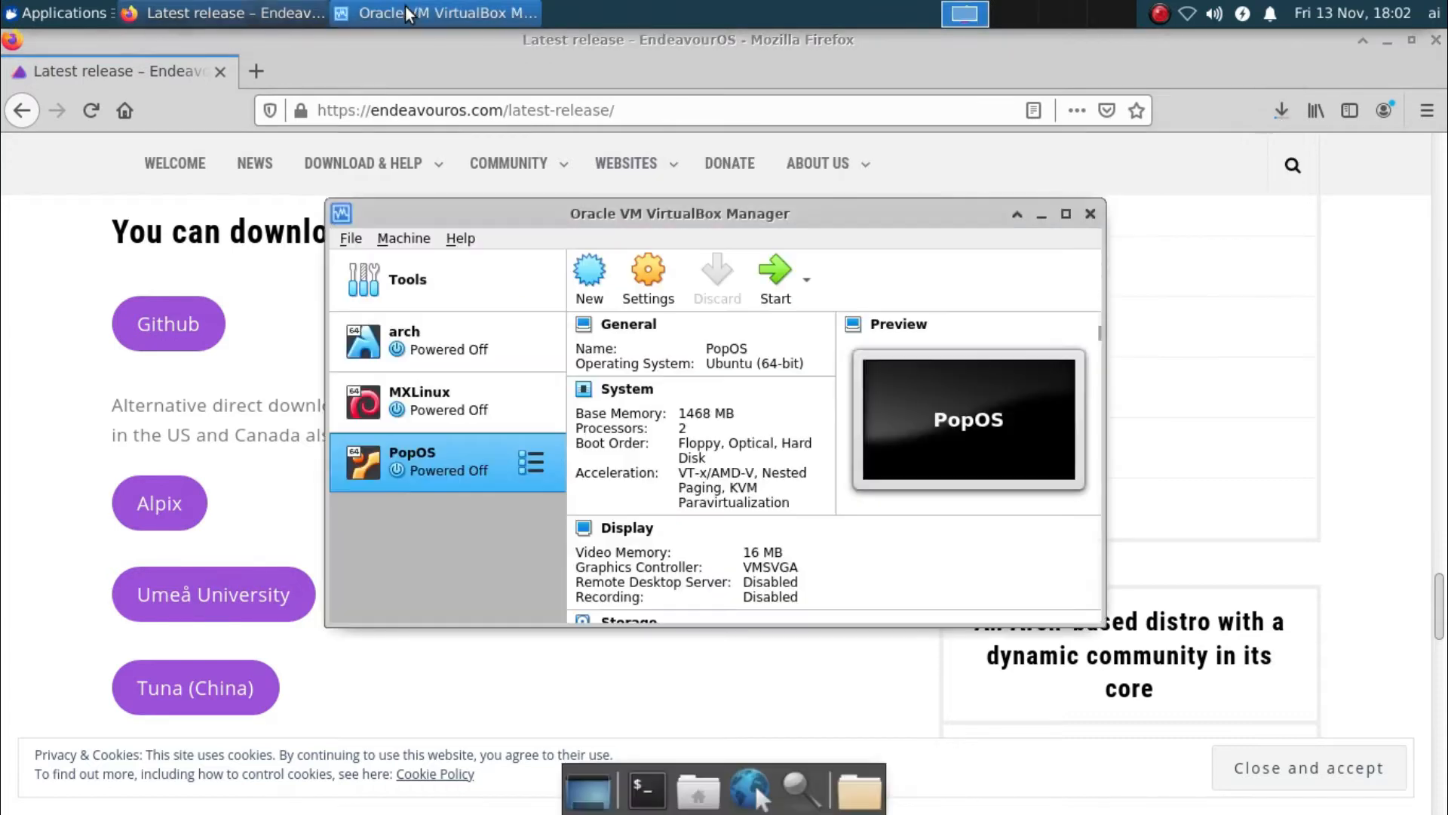
click(405, 6)
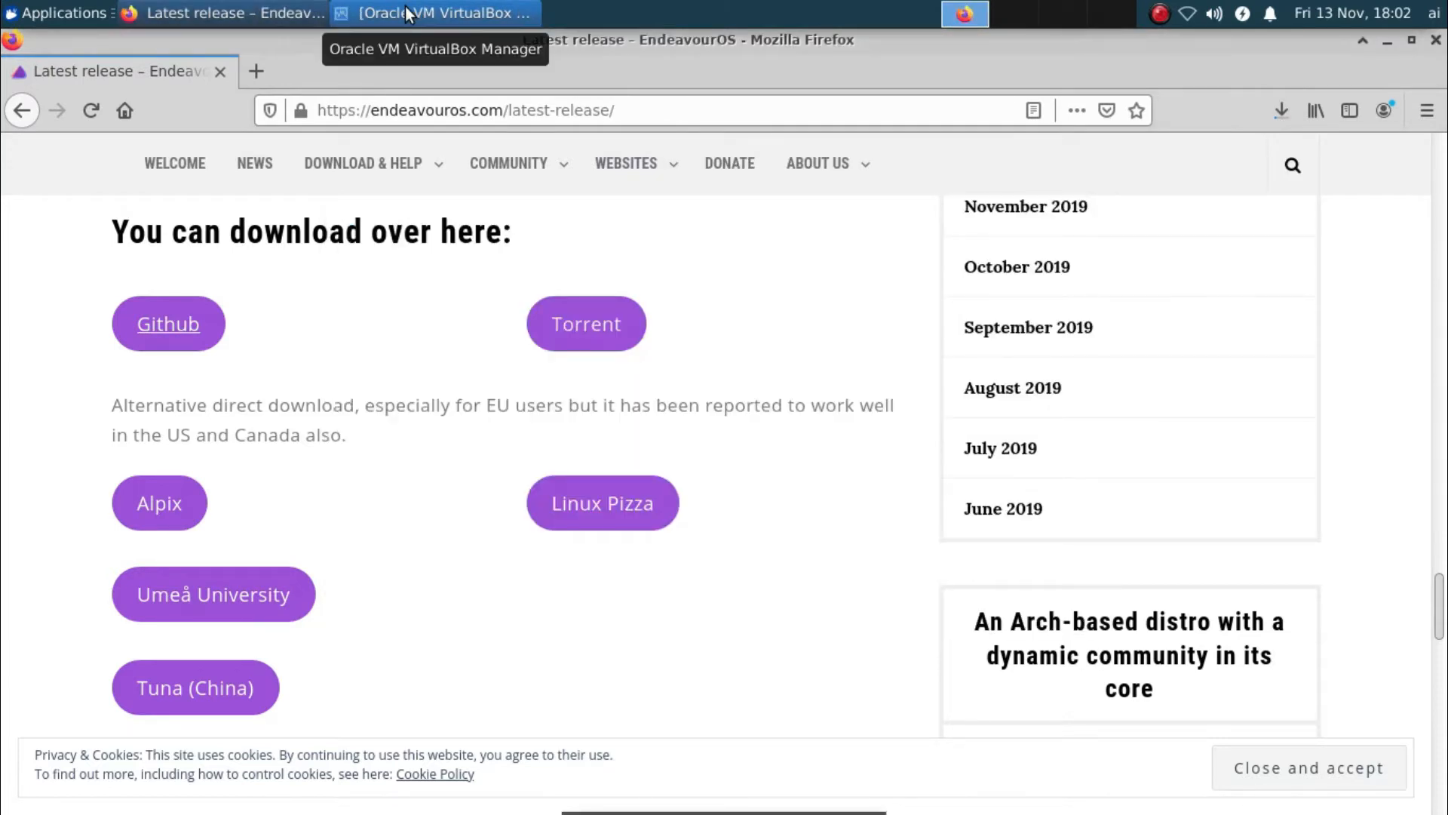
click(405, 6)
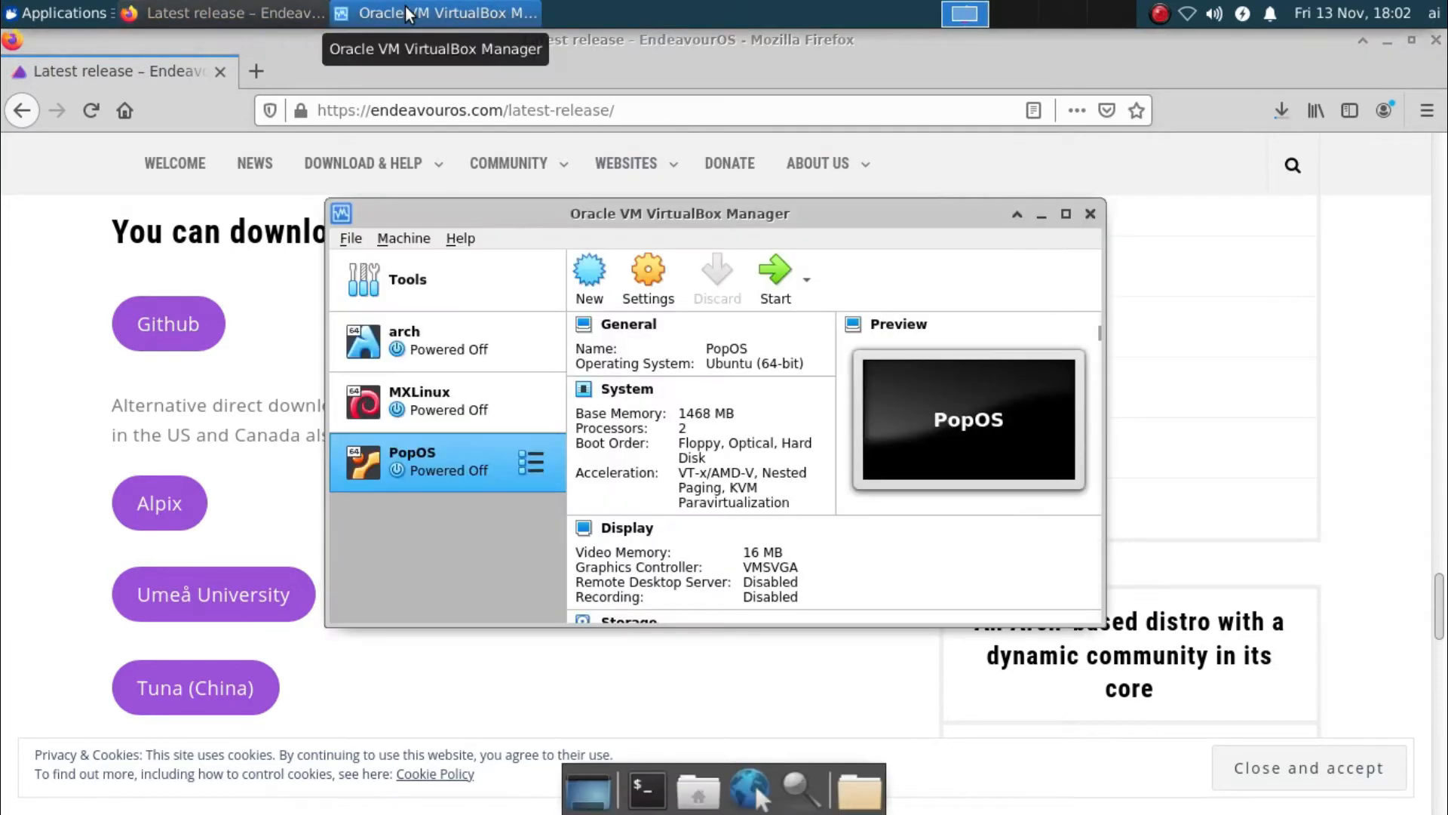
Start a new VM named 'endevour' (Linux, Arch Linux 64-bit) with 1024 MB memory and a new virtual disk
click(590, 276)
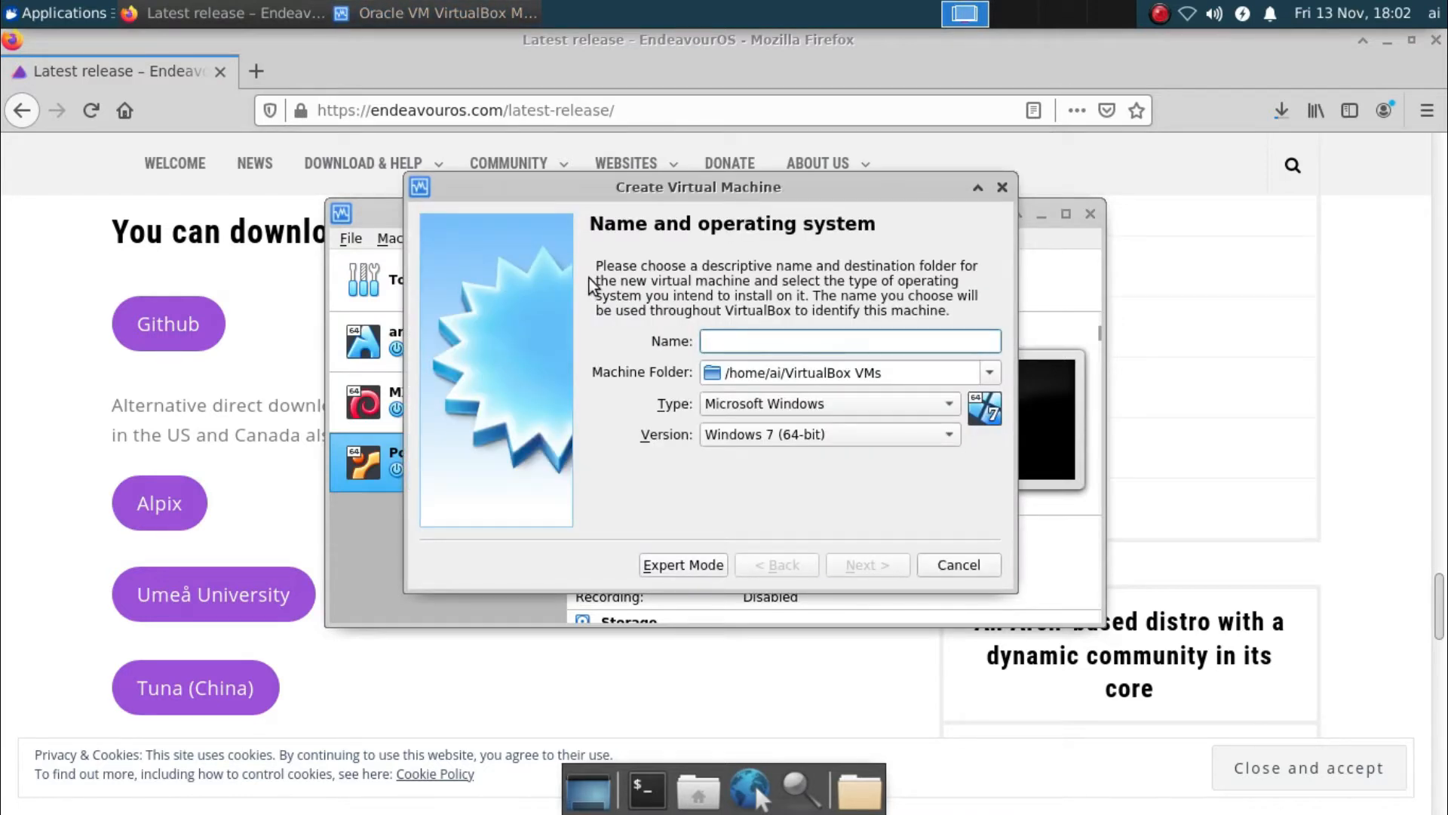
text(arch)
key(BackSpace)
key(BackSpace)
key(BackSpace)
key(BackSpace)
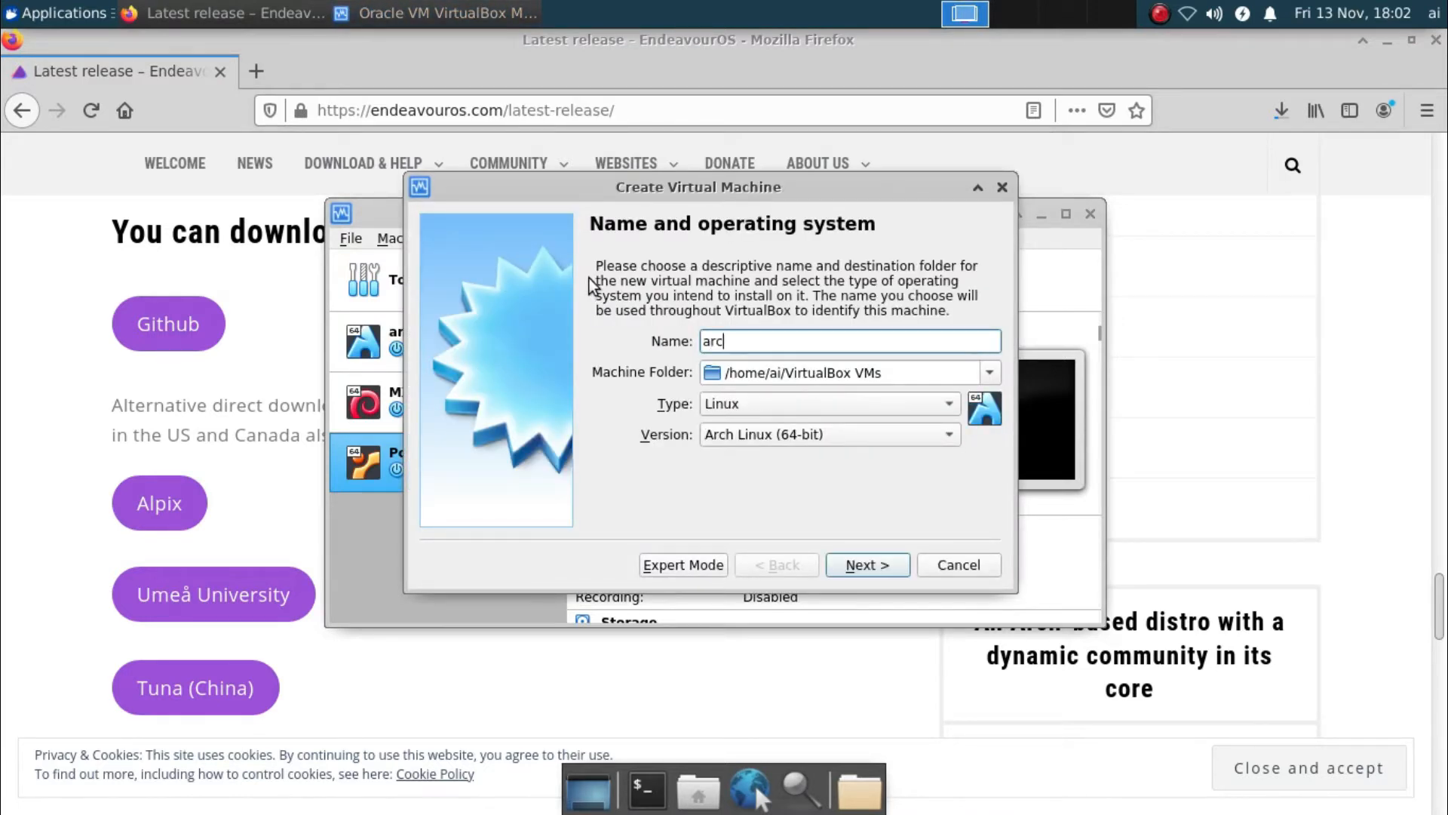
text(endevour)
click(881, 563)
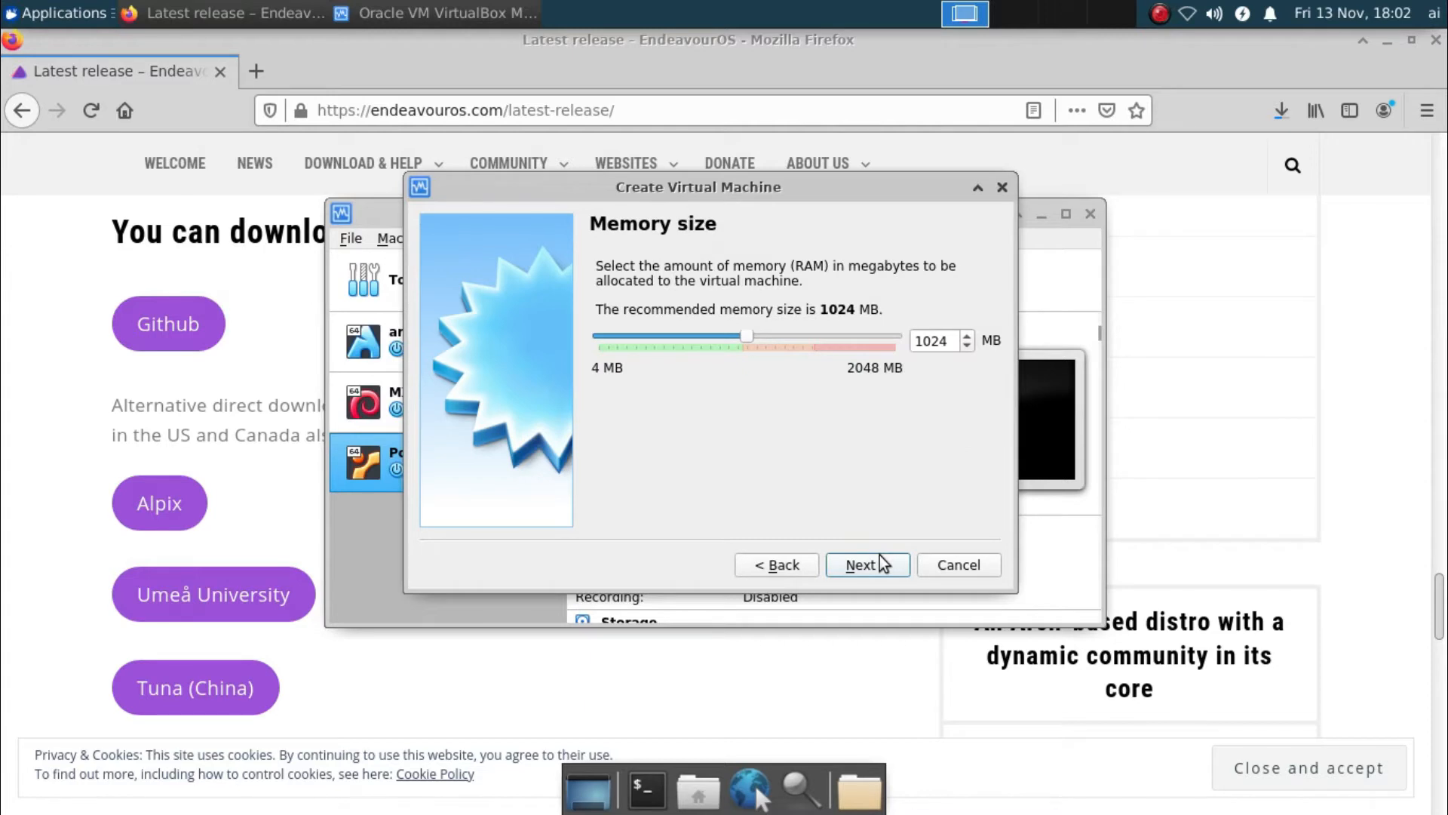
click(882, 566)
click(879, 571)
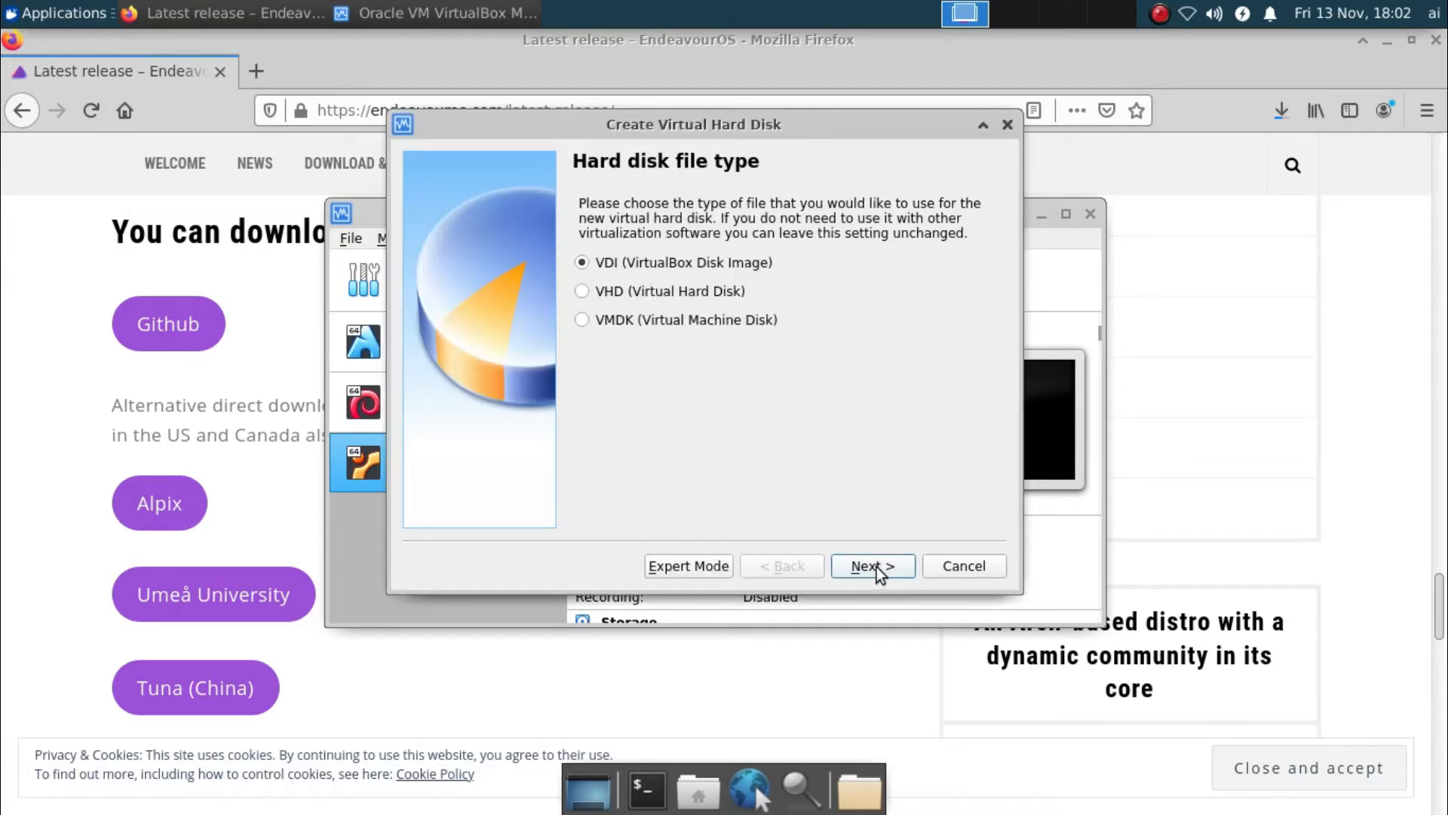
Keep a dynamically allocated VDI disk and check host free space with df -h (24G free)
click(877, 568)
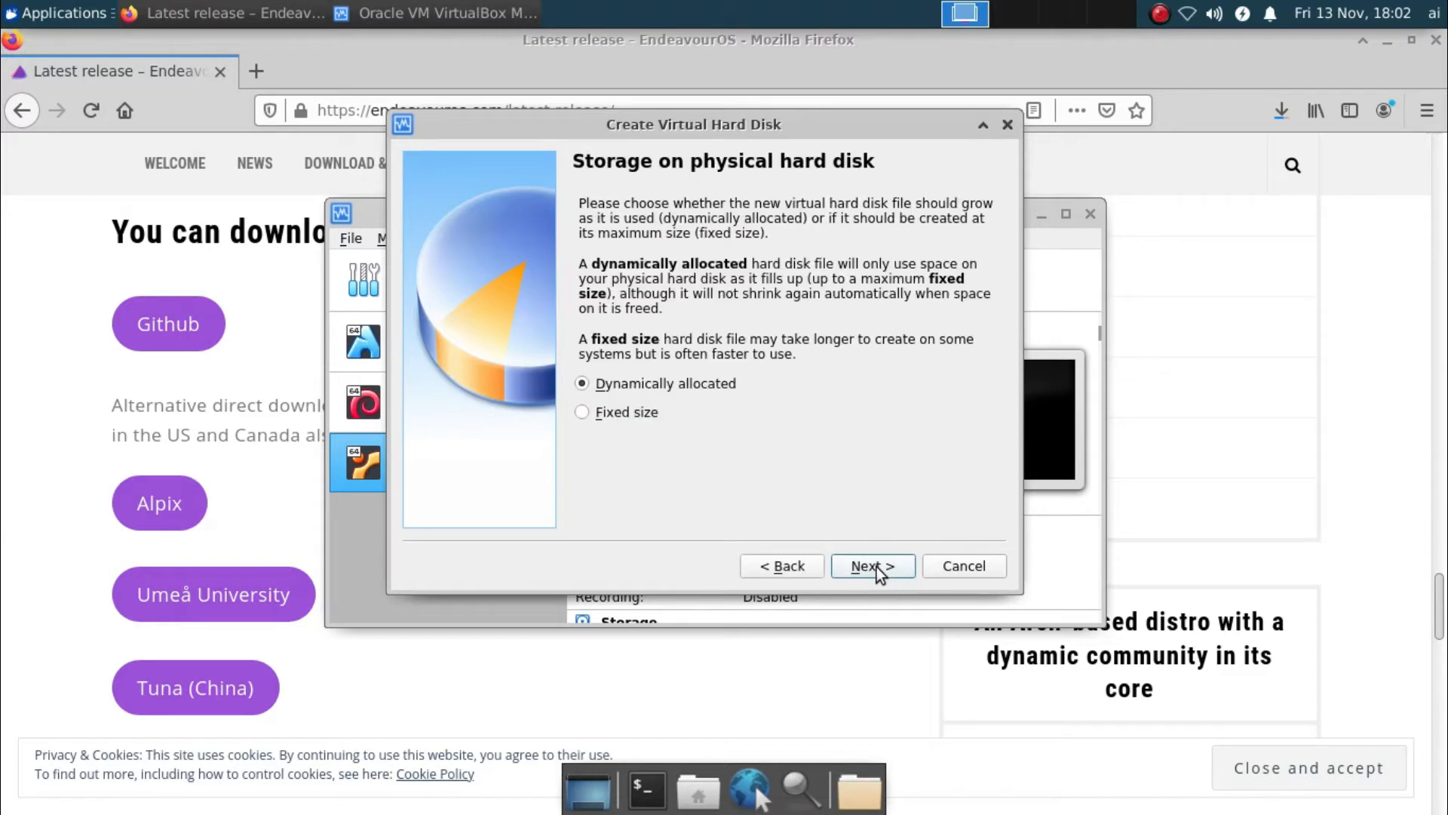
click(876, 567)
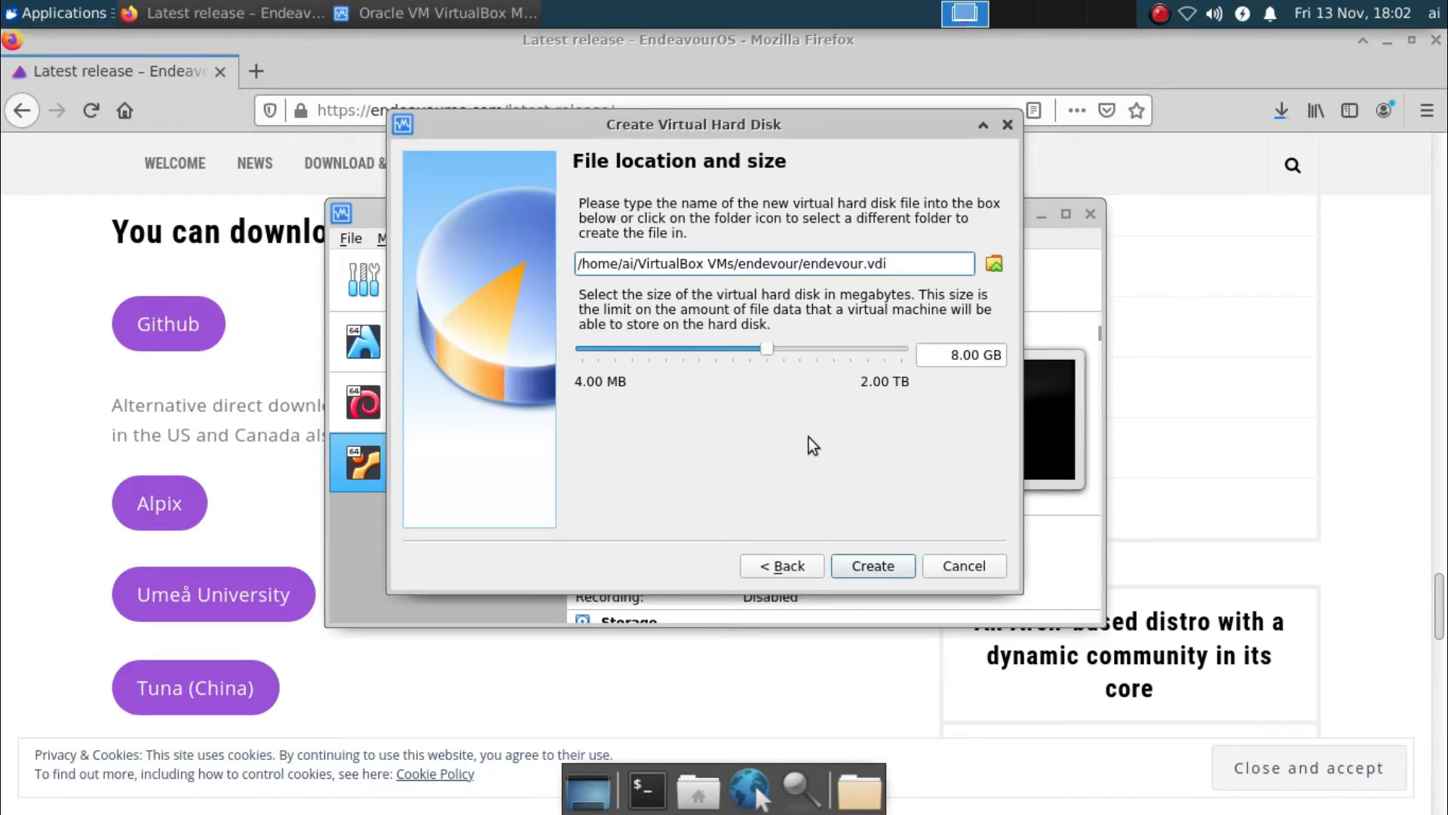
click(646, 789)
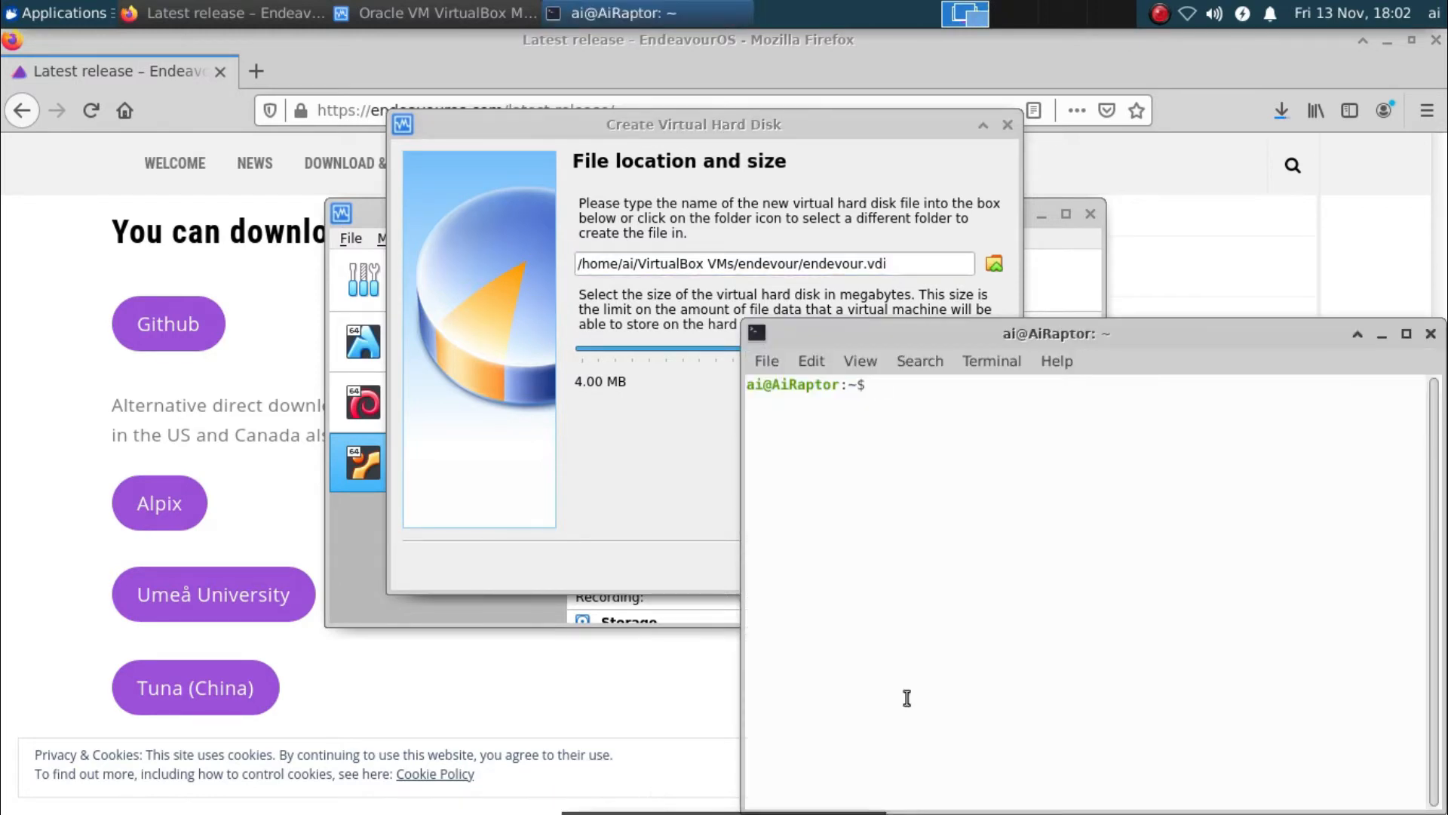
text(df -h)
key(Return)
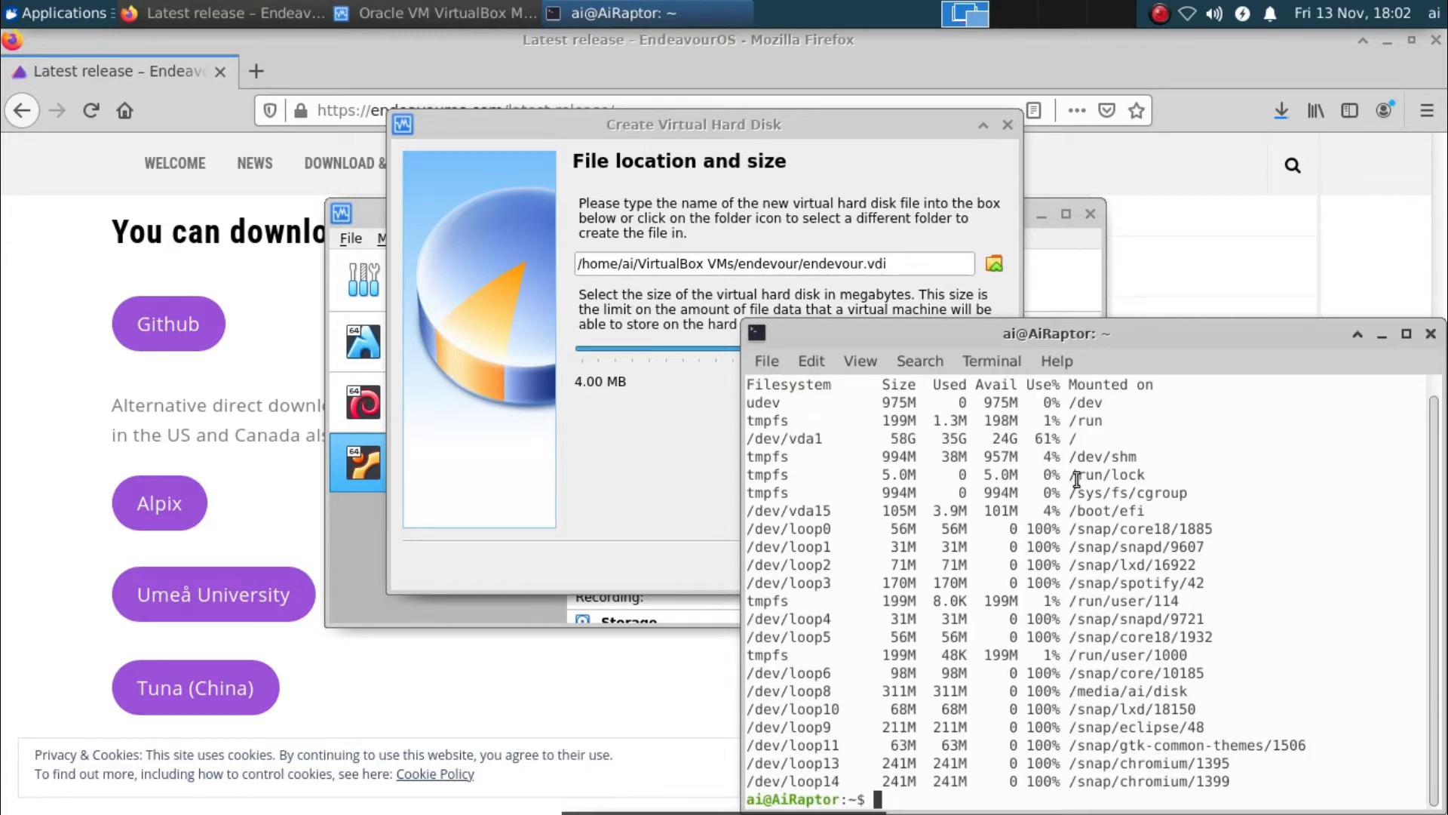
double_click(1004, 440)
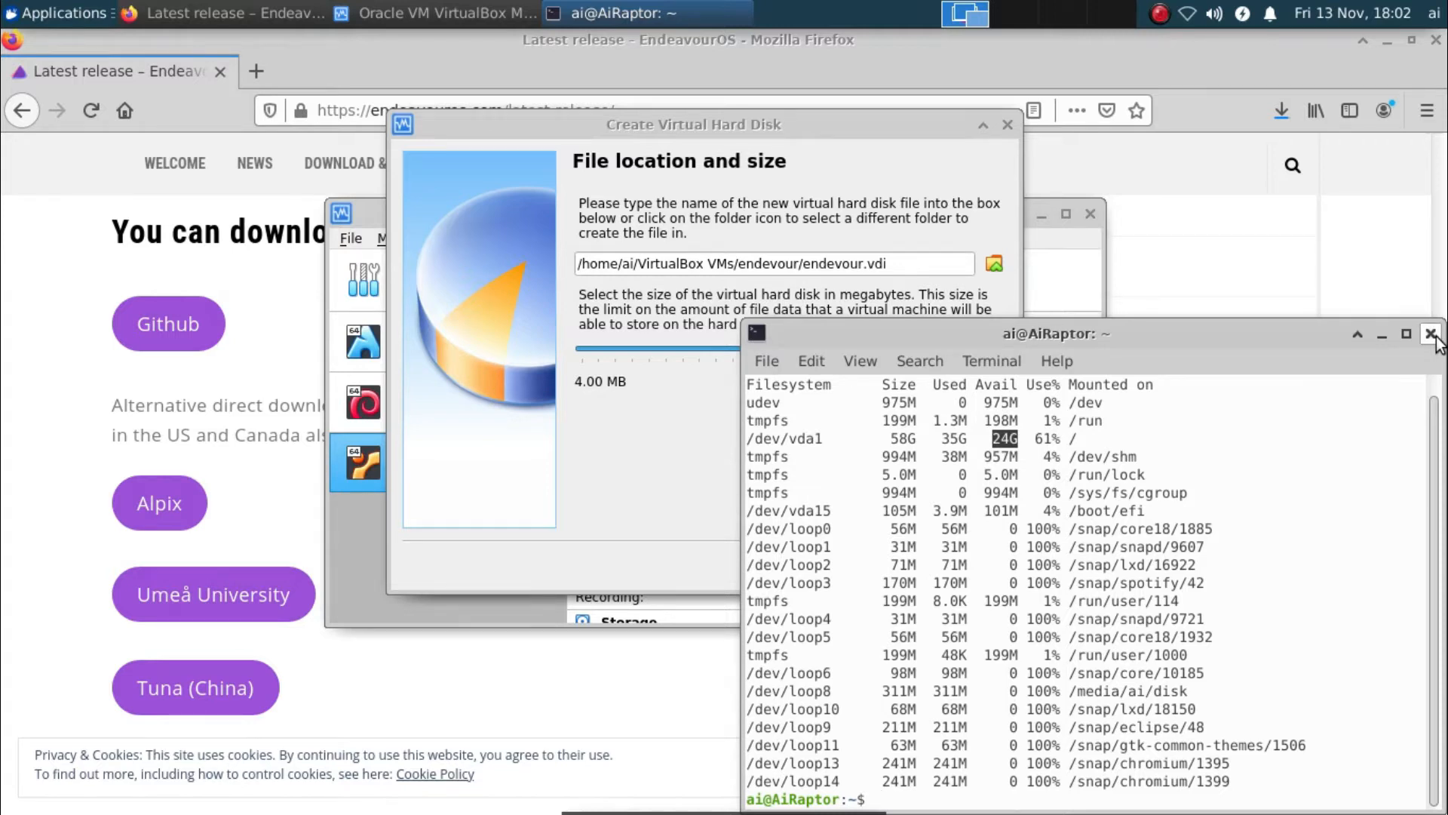
click(1431, 334)
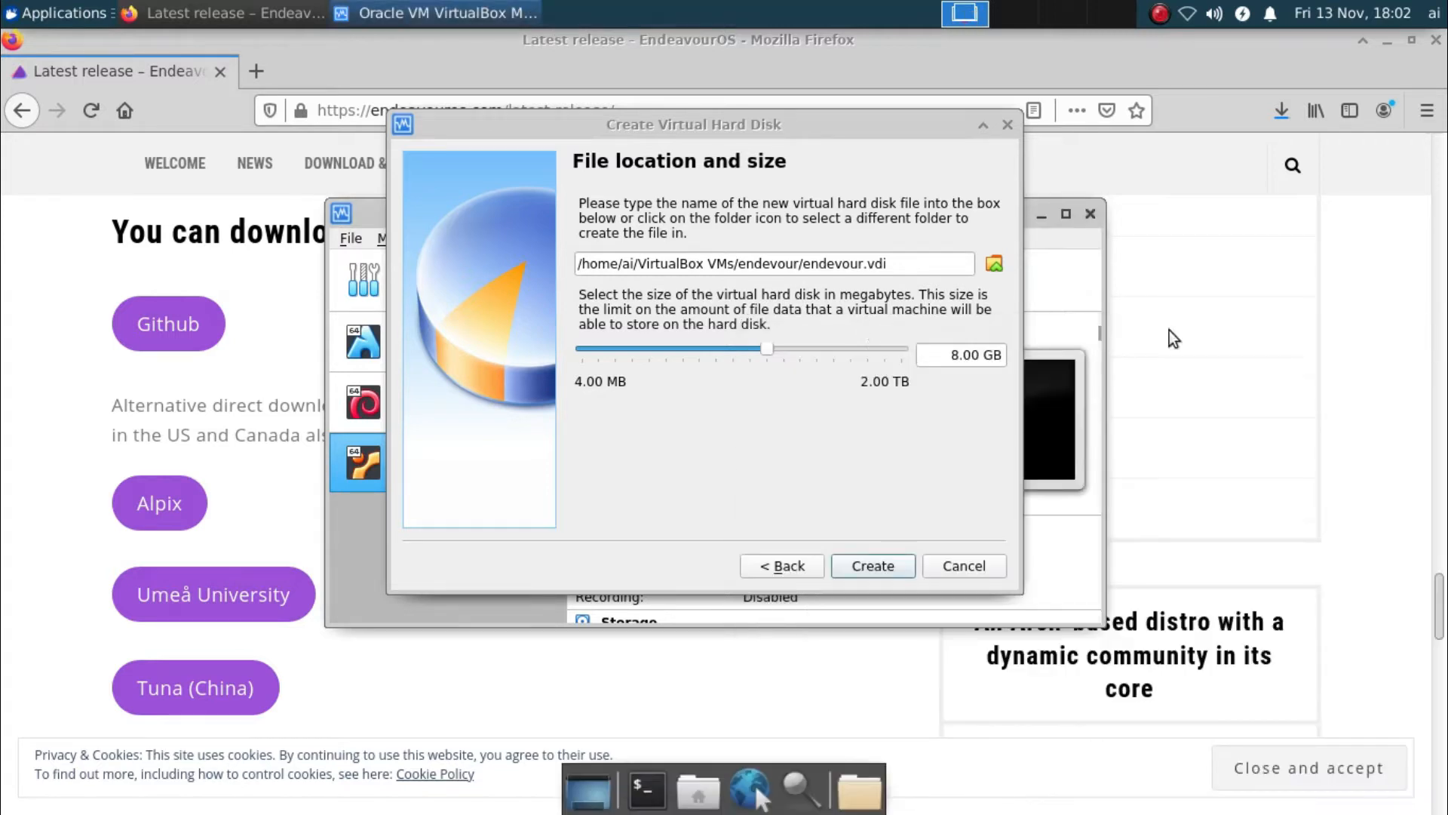
Set the virtual disk size to 15 GB and create the endevour machine
click(957, 355)
double_click(957, 356)
text(15)
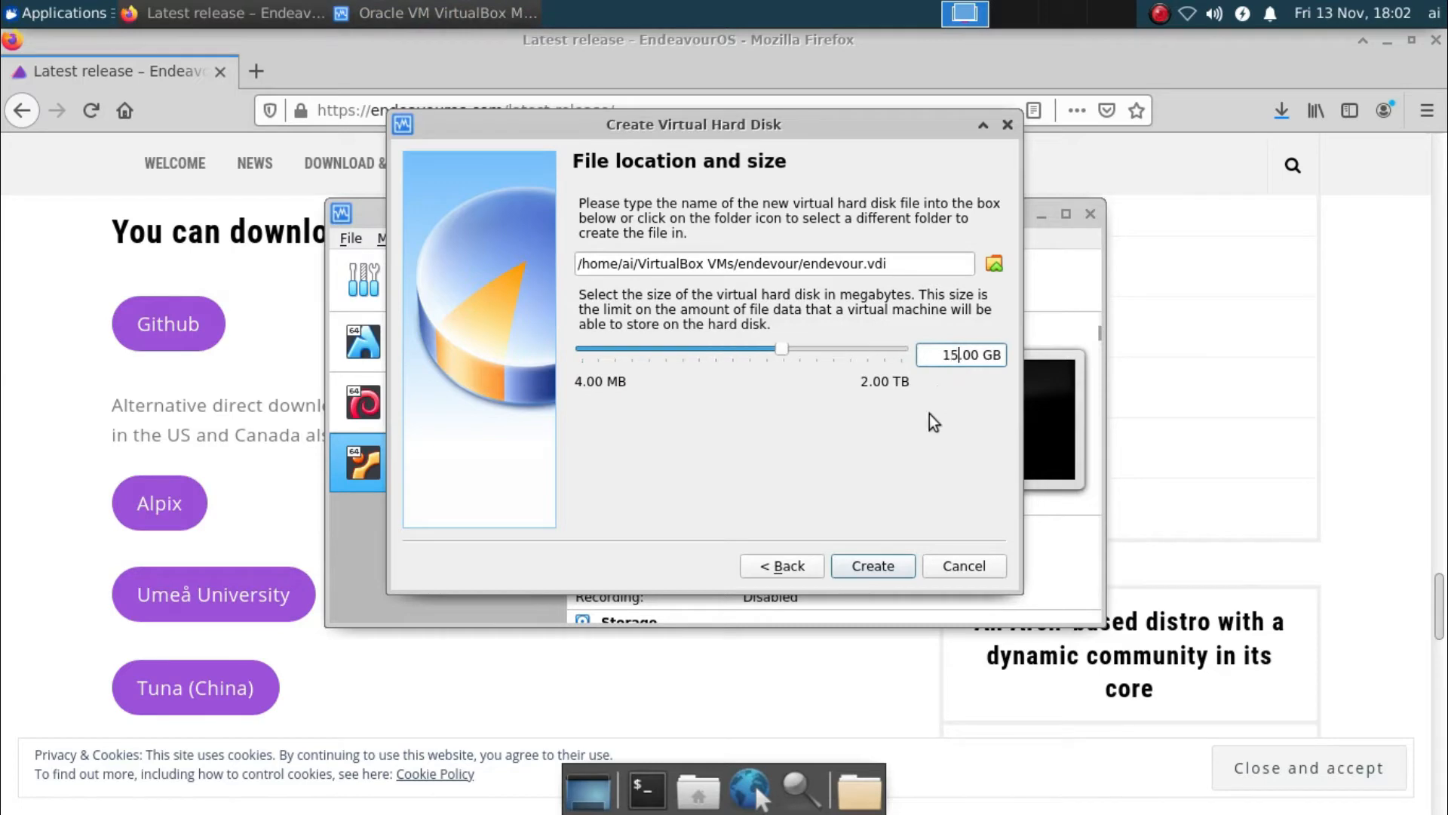
click(873, 565)
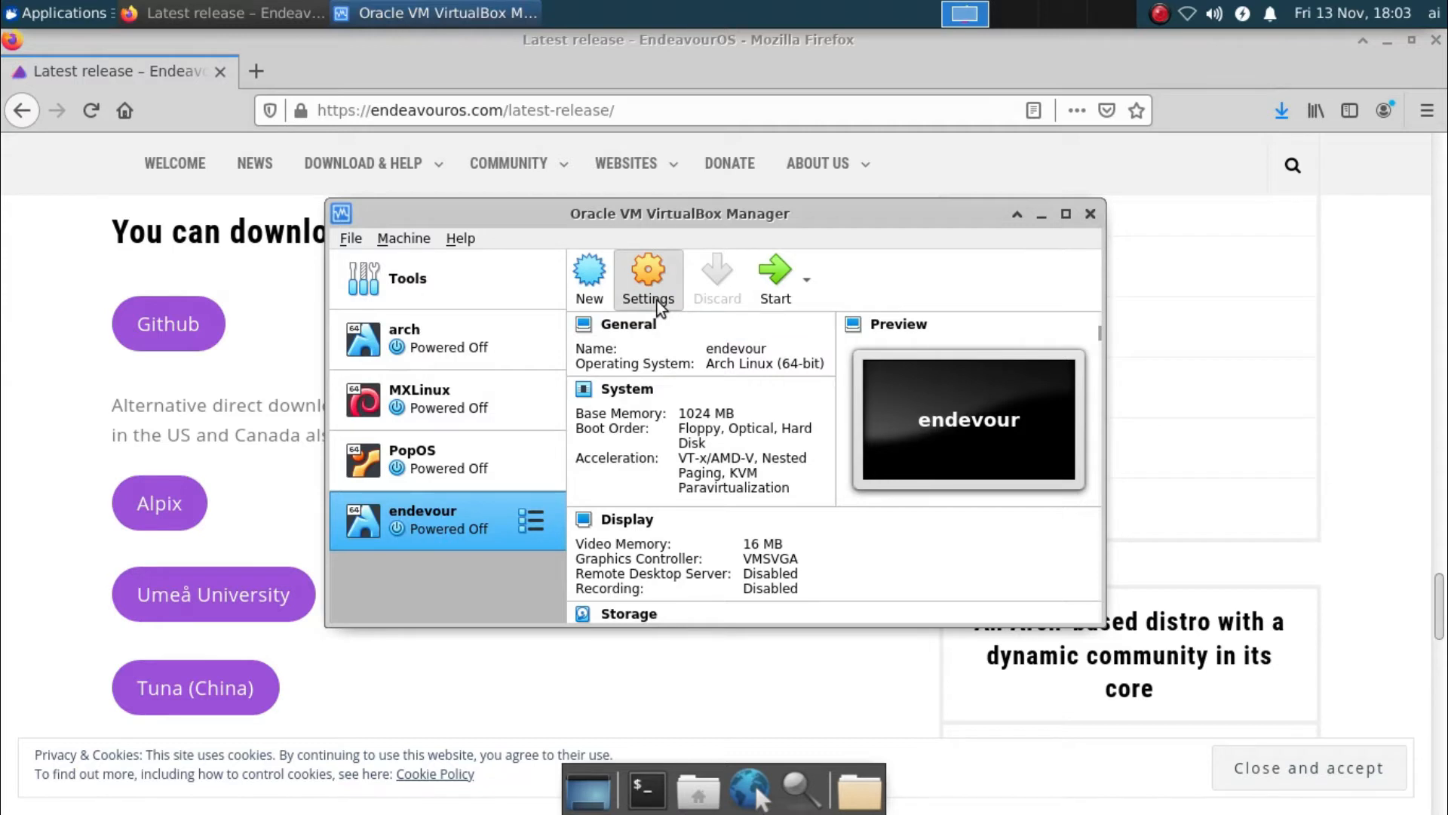
Set the endevour machine's System > Processor count to 2 and save the settings
click(648, 286)
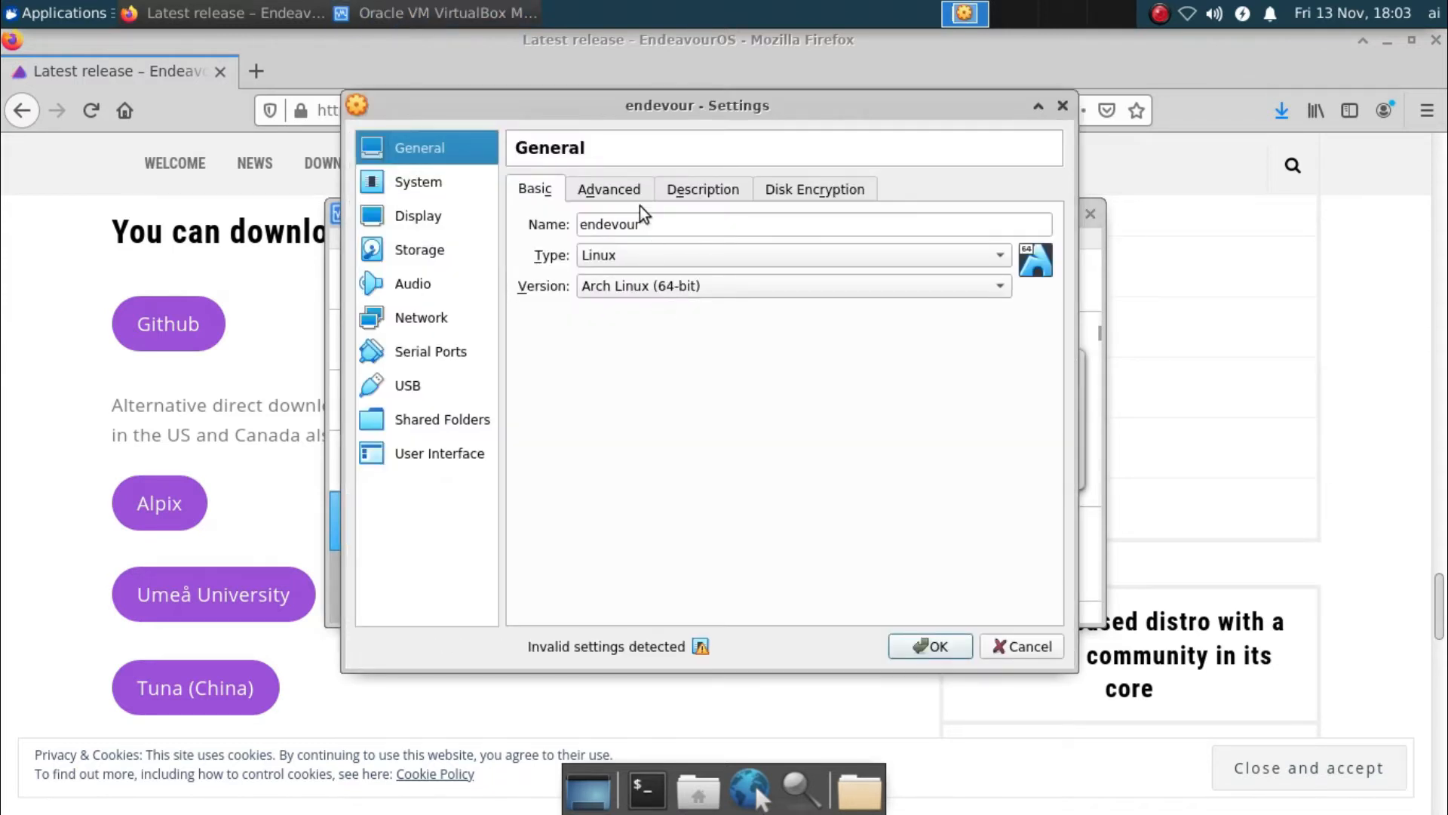
click(444, 185)
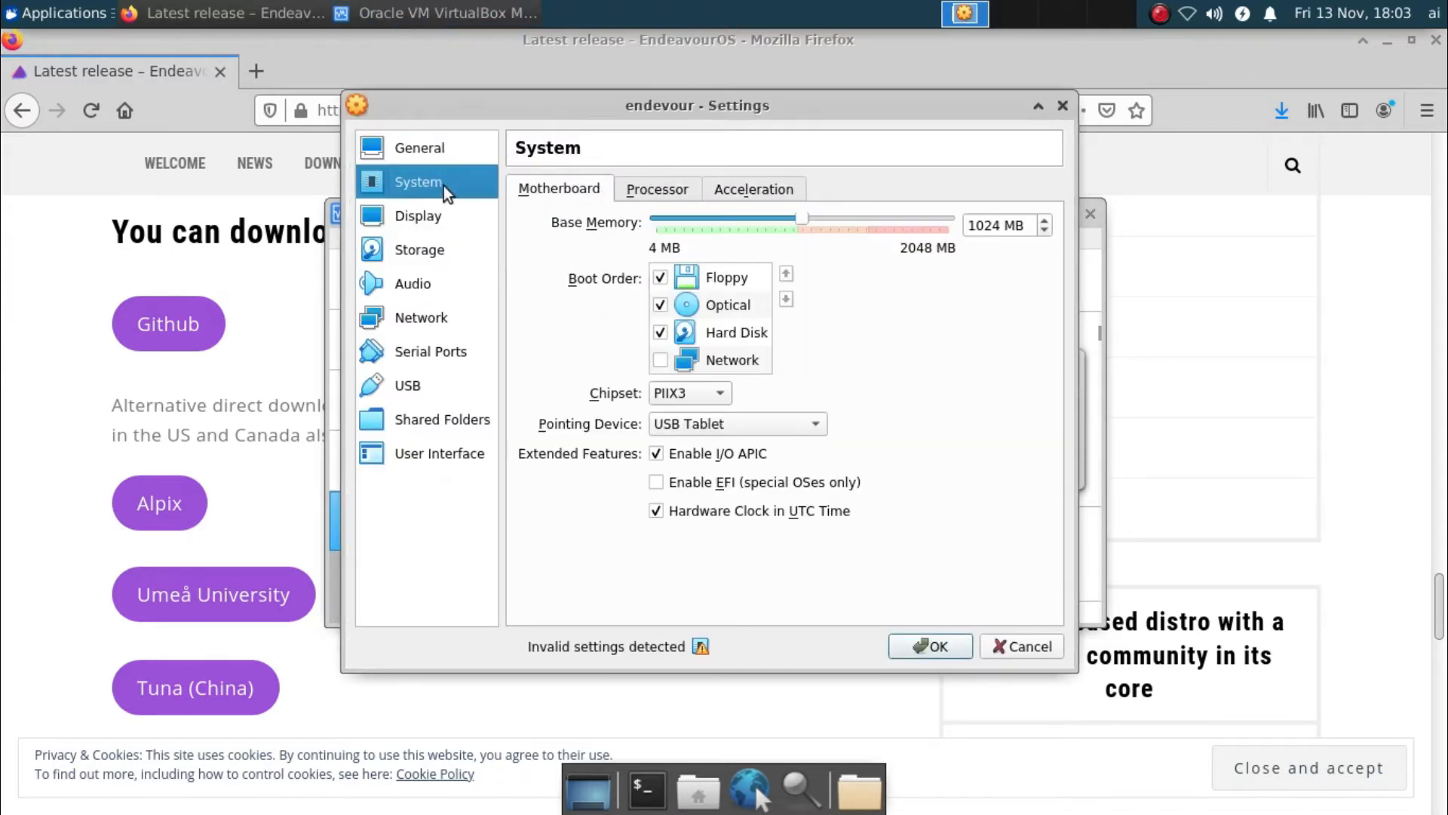
click(691, 196)
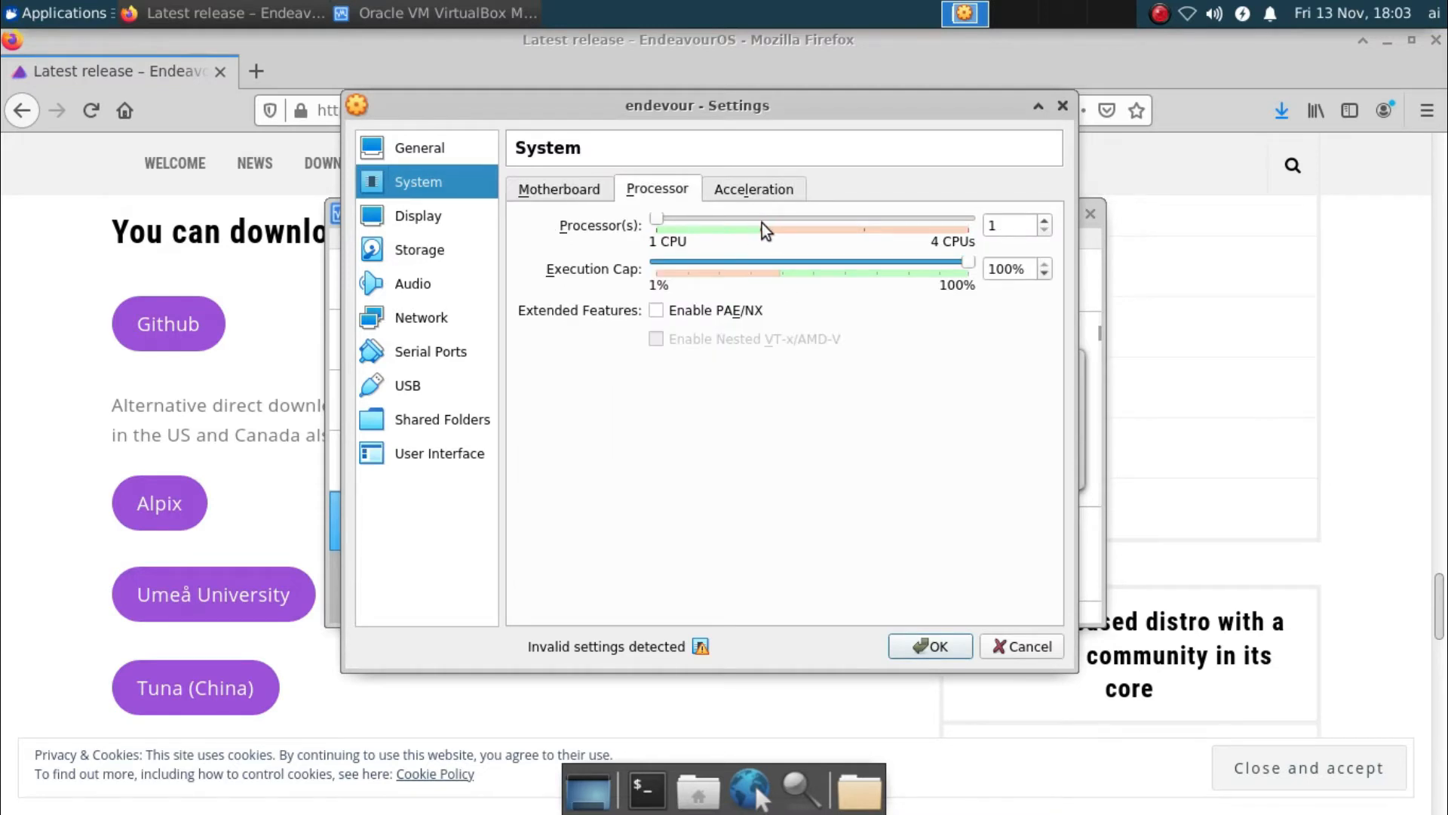
drag(658, 219, 760, 220)
click(947, 646)
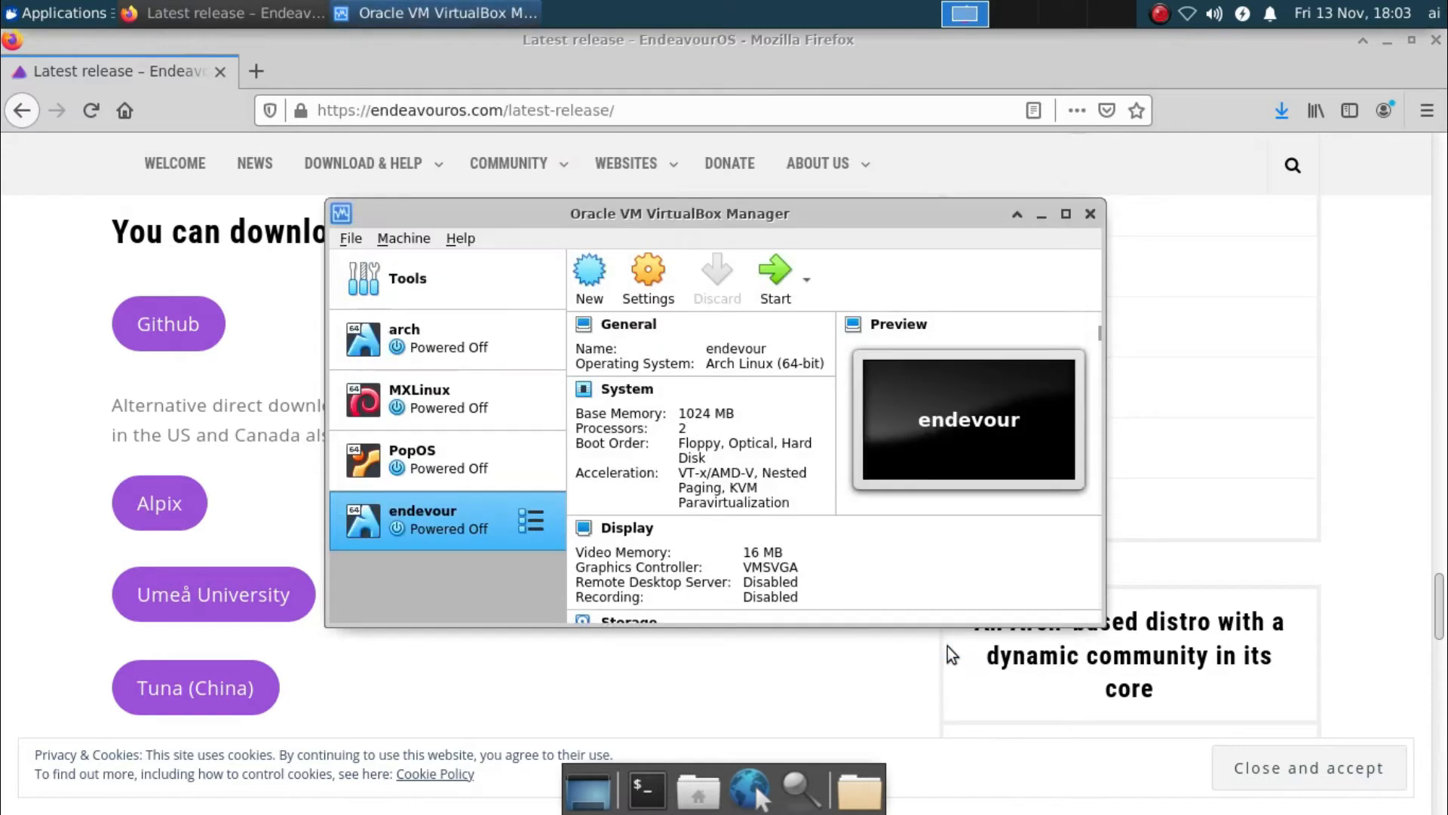
Check the Firefox downloads list, then close Firefox
click(1378, 69)
click(1282, 111)
click(1408, 57)
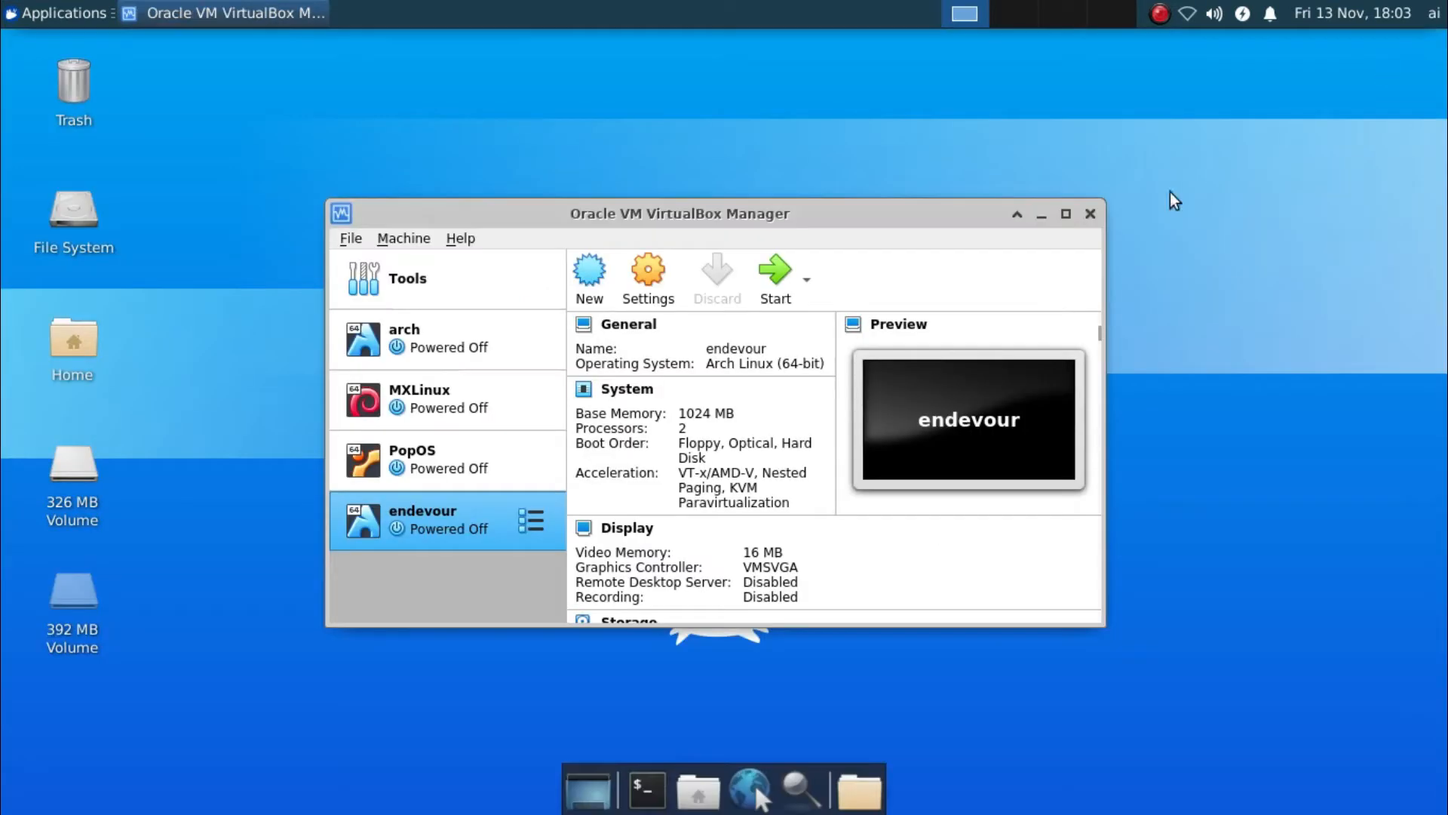
click(1435, 40)
Add endeavouros-2020.09.20-x86_64.iso as the start-up disk and boot the endevour machine from it
click(777, 273)
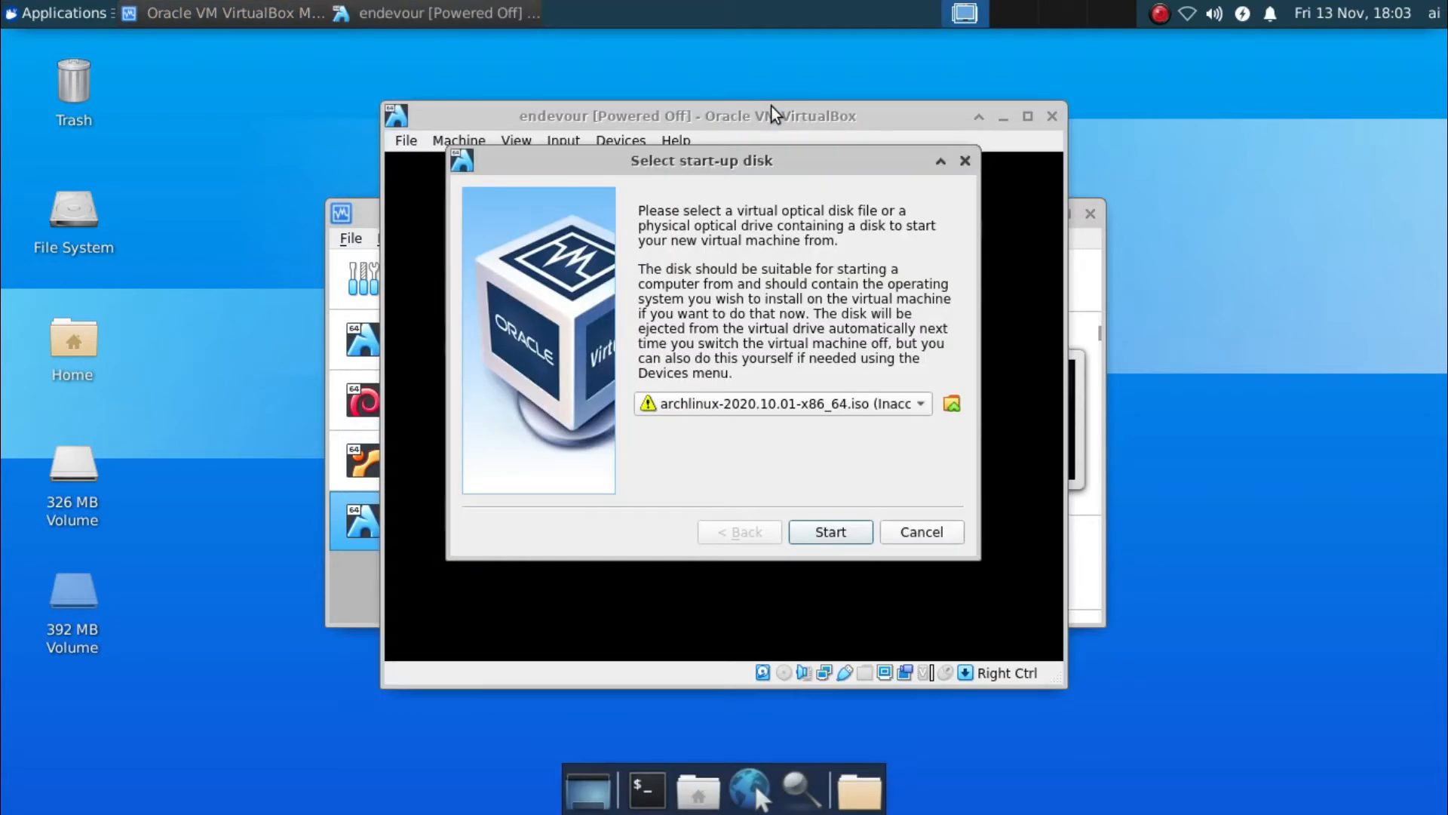
click(874, 408)
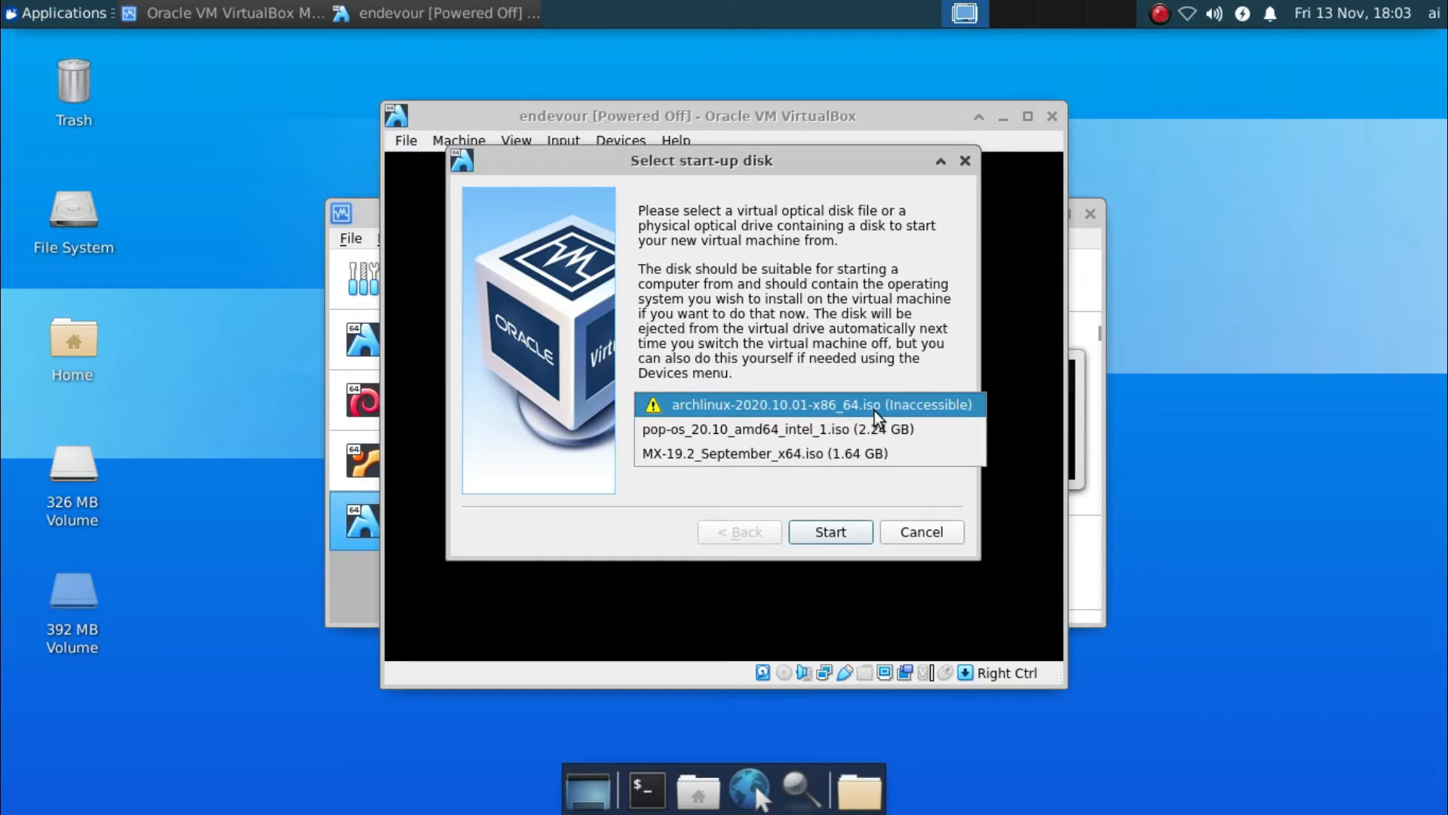
click(869, 332)
click(958, 408)
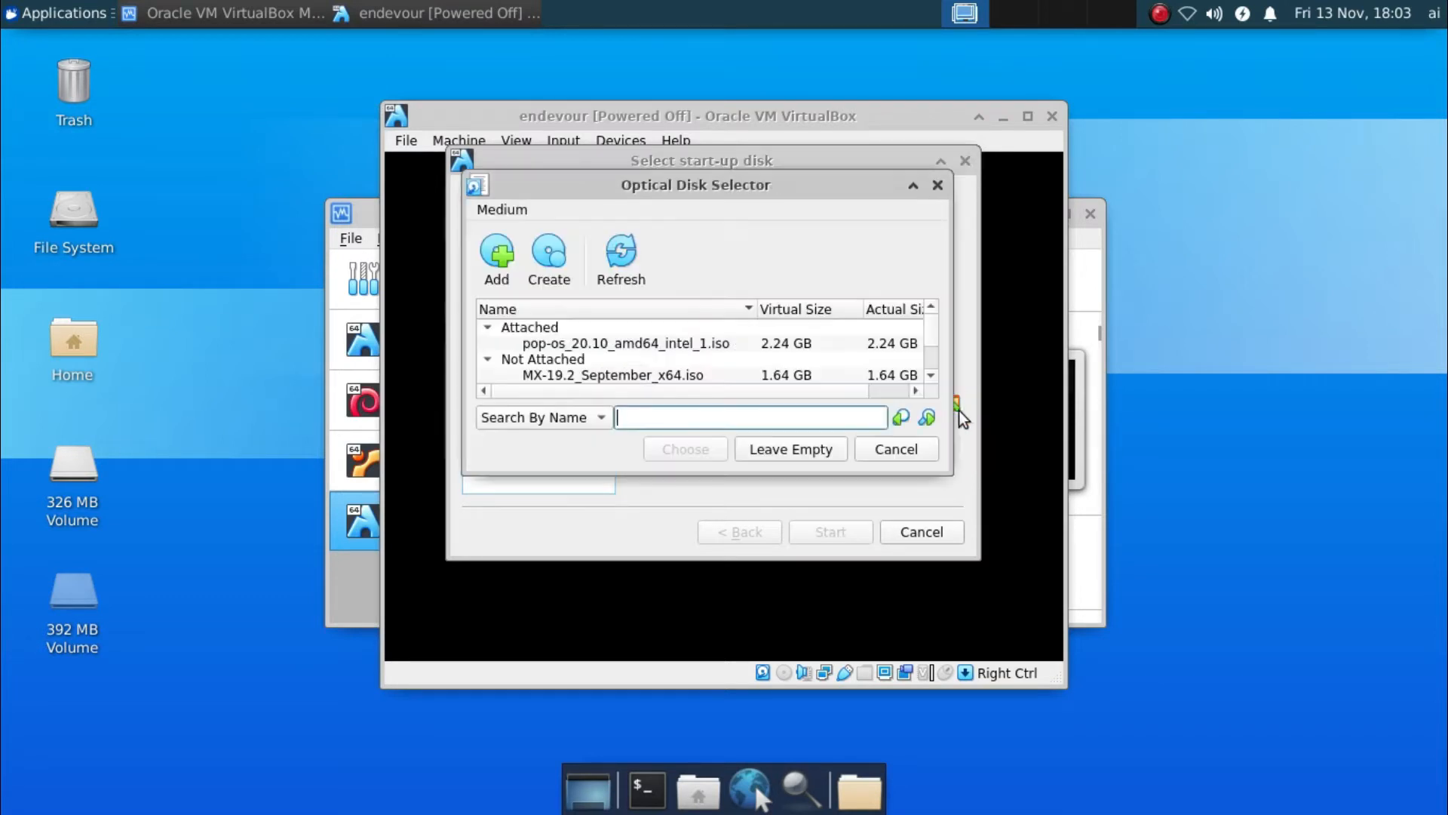
click(496, 255)
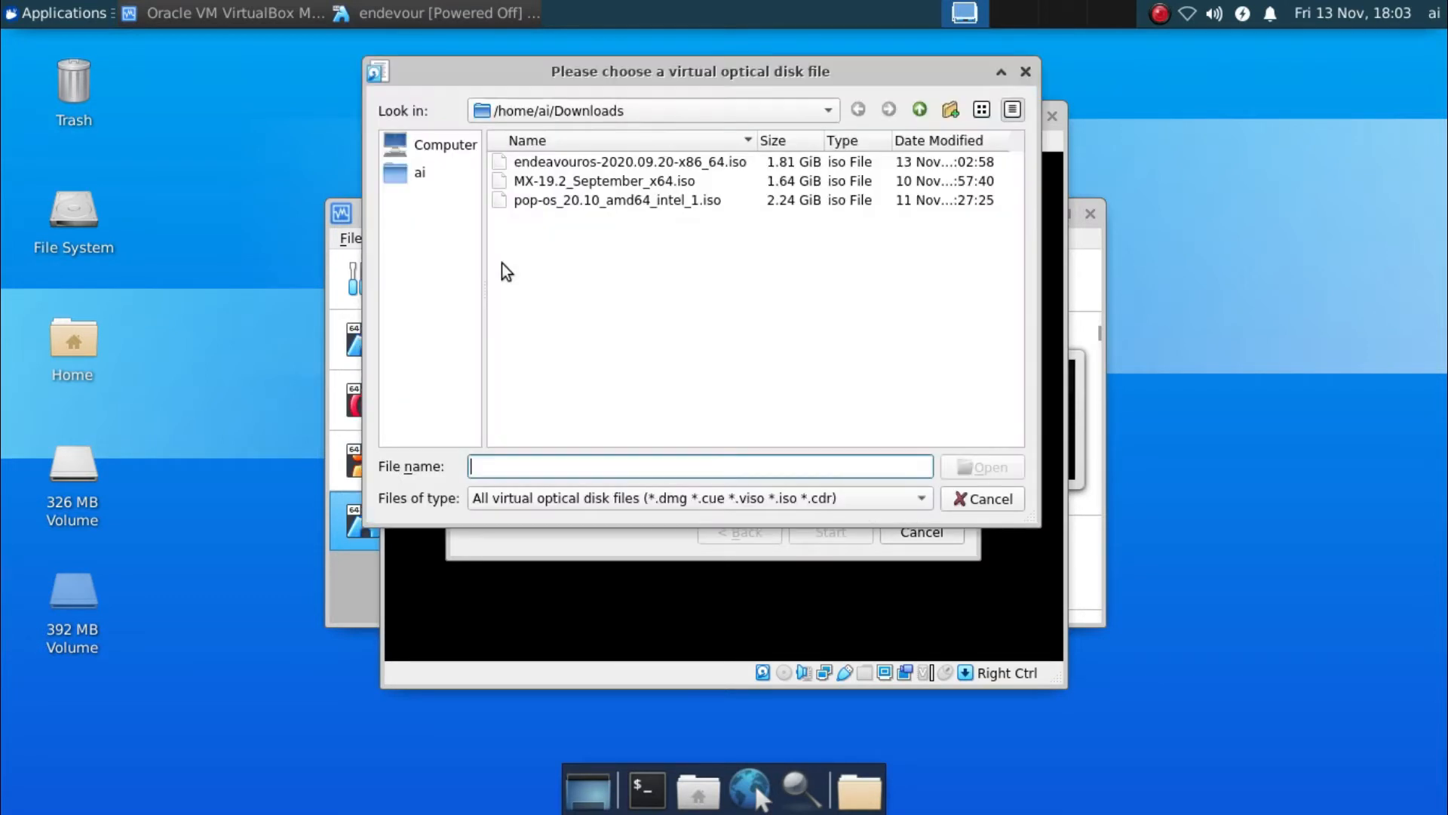
click(568, 163)
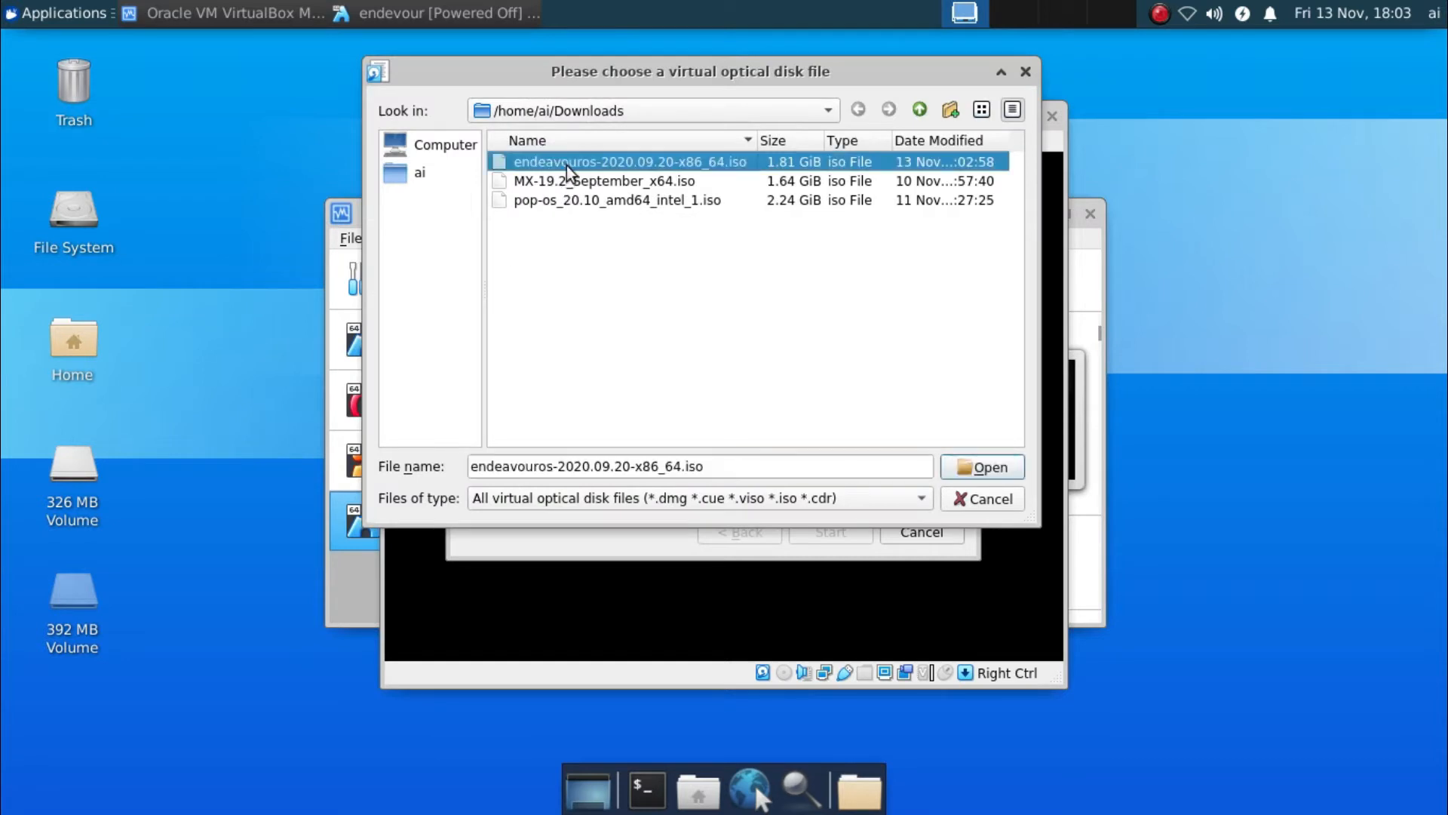
double_click(641, 165)
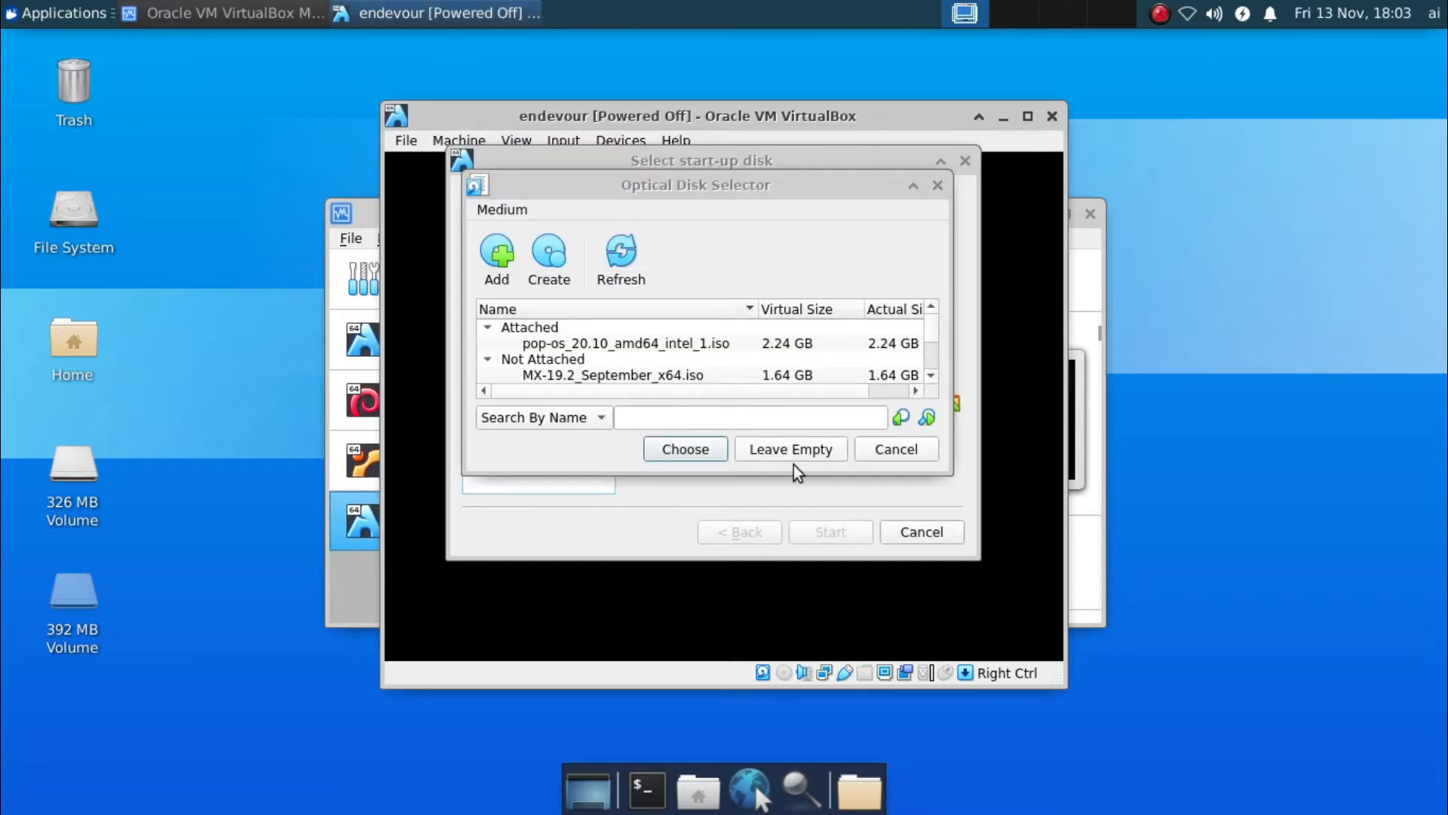
click(685, 449)
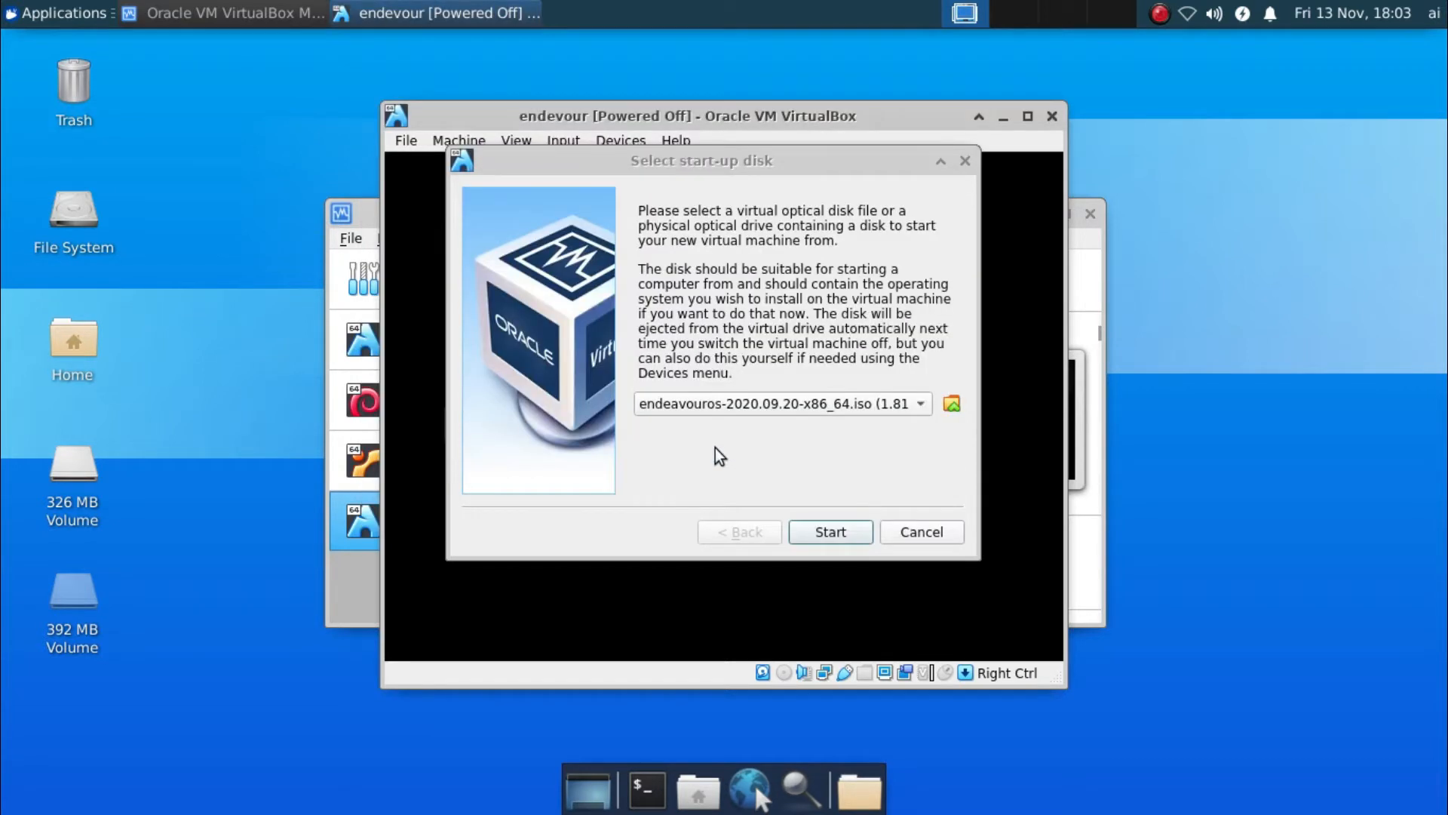
click(819, 528)
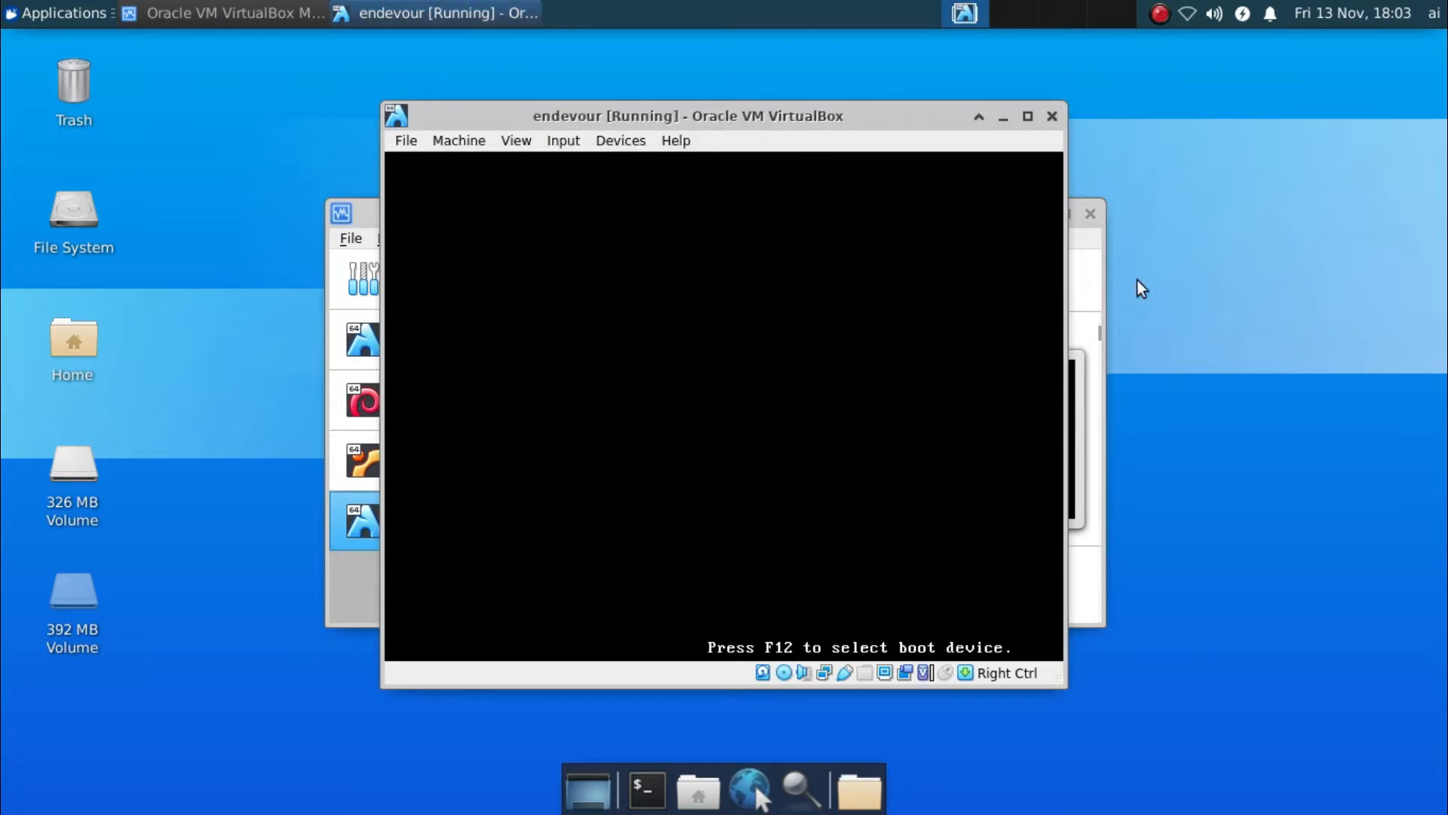
Maximize the VM window and boot the 'Boot EndeavourOS Default' entry from the boot menu
click(1109, 117)
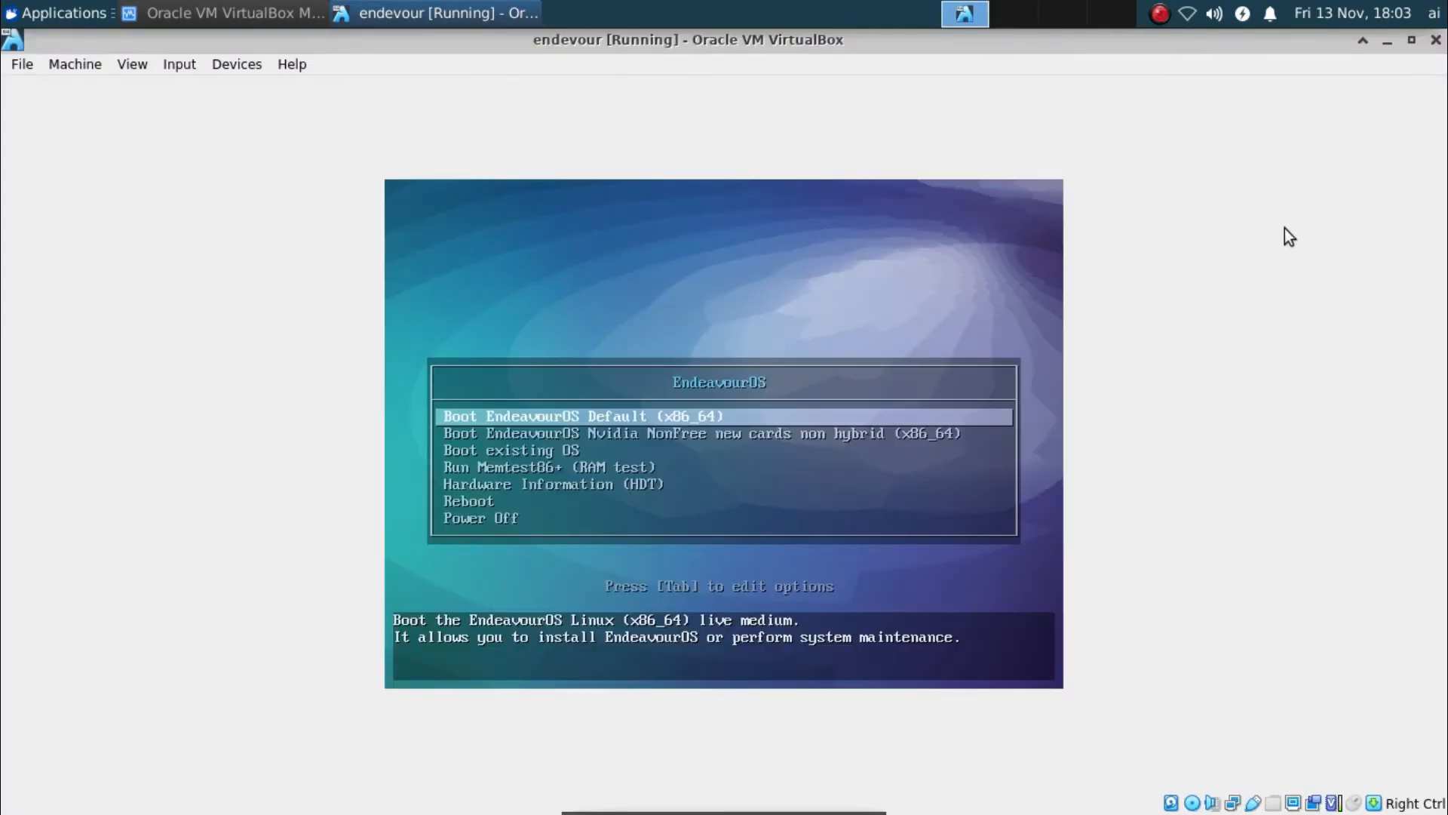
key(Down)
key(Up)
key(Return)
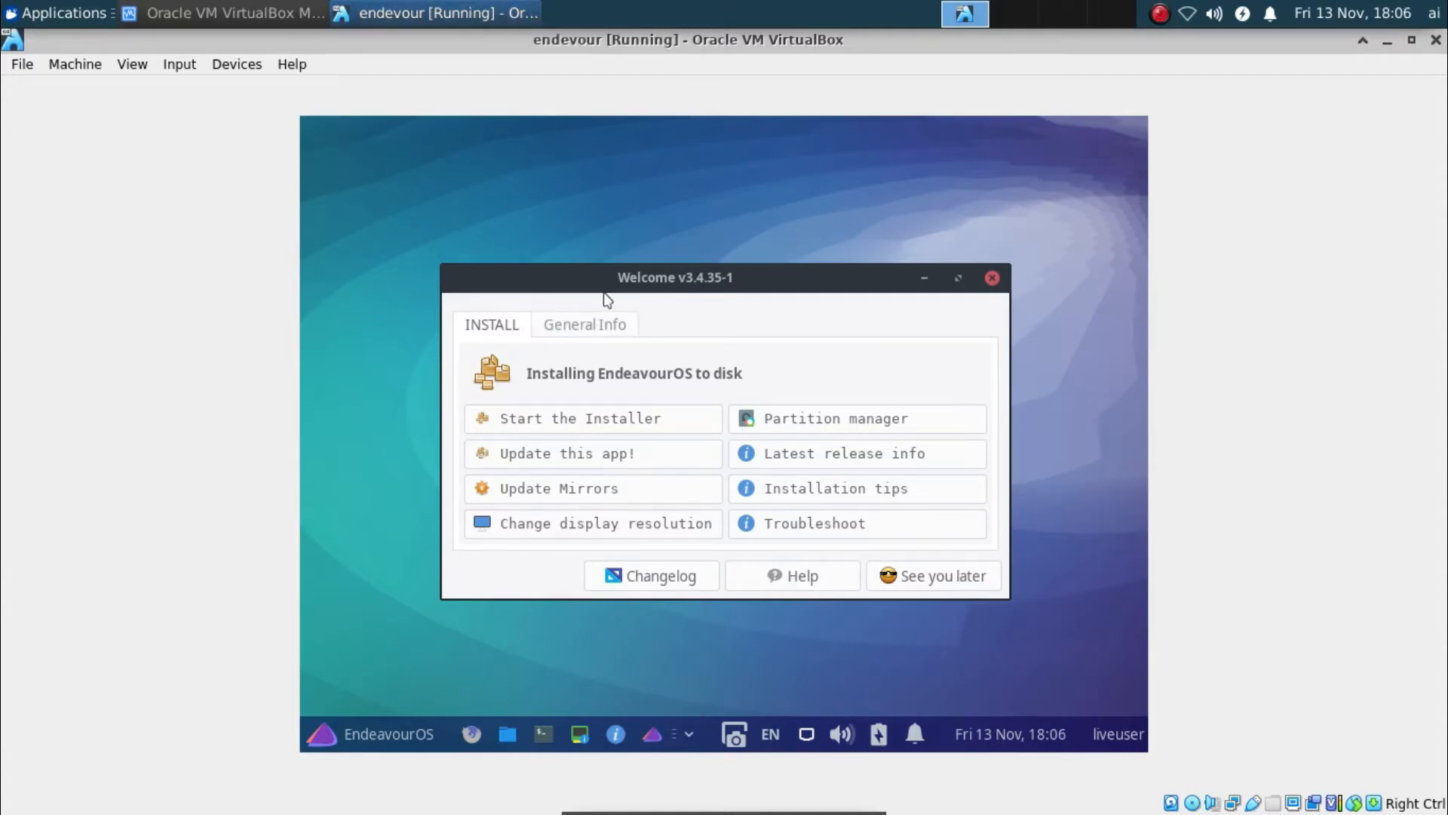
drag(708, 273, 705, 262)
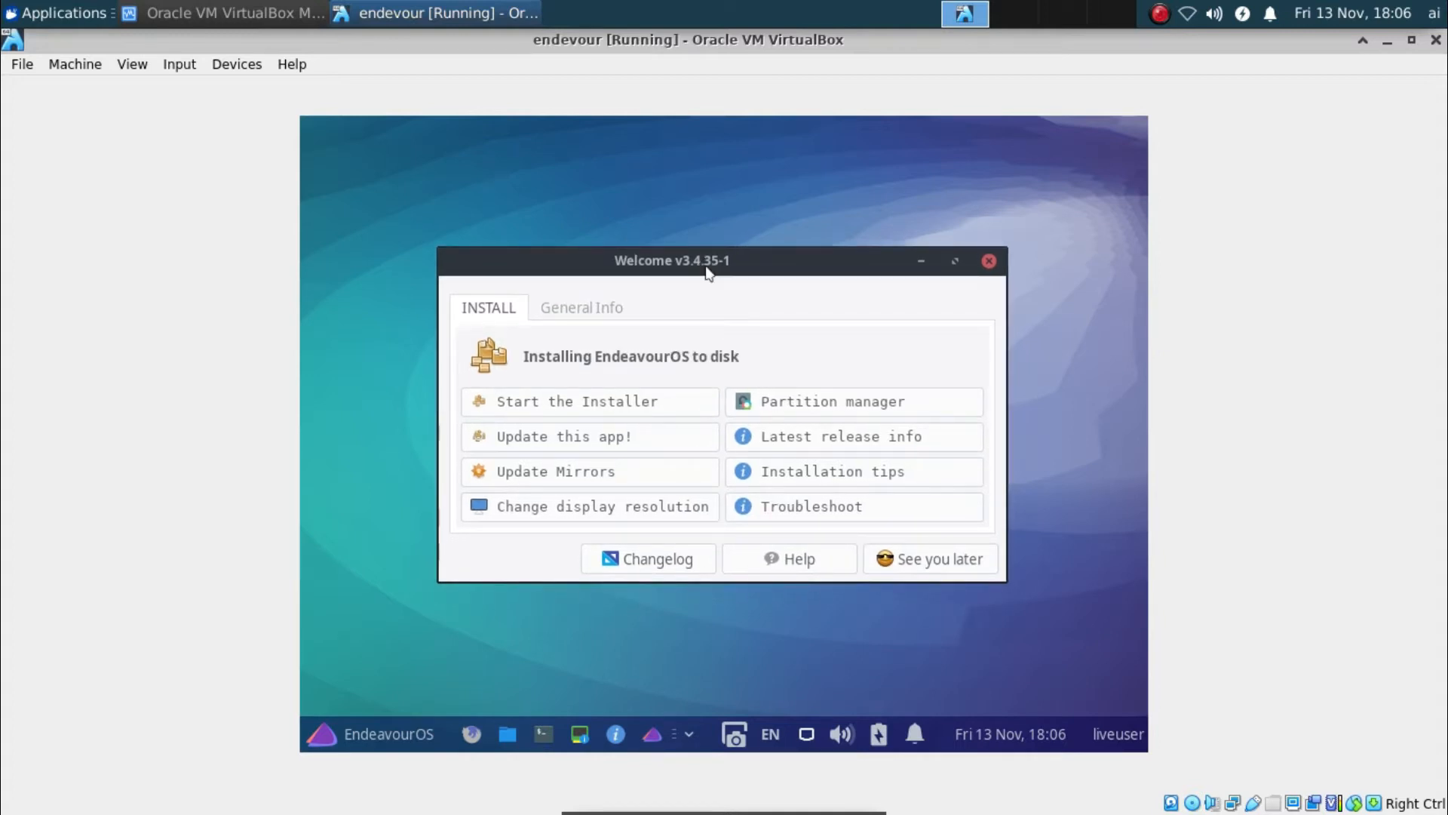
click(608, 315)
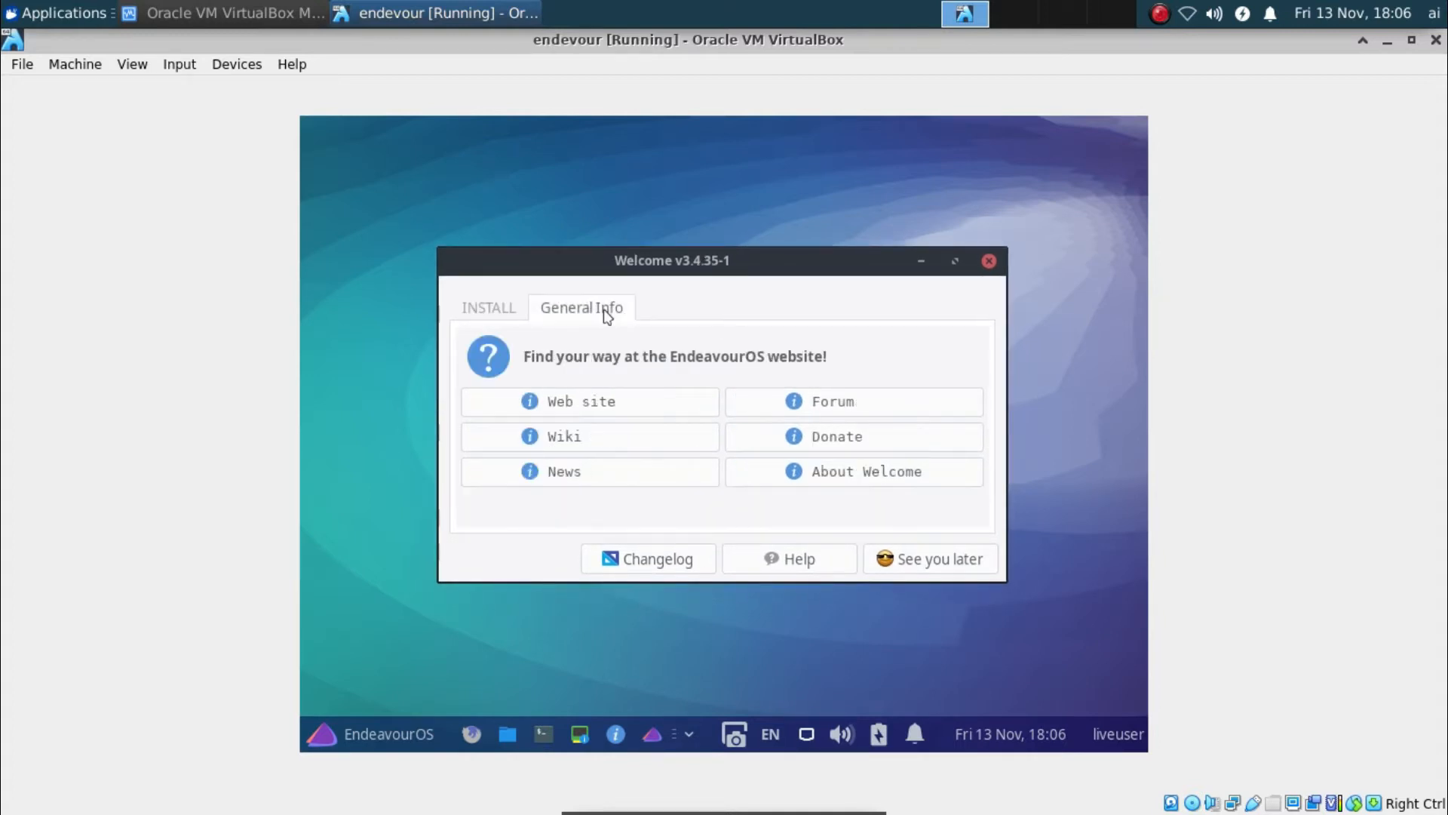
click(473, 306)
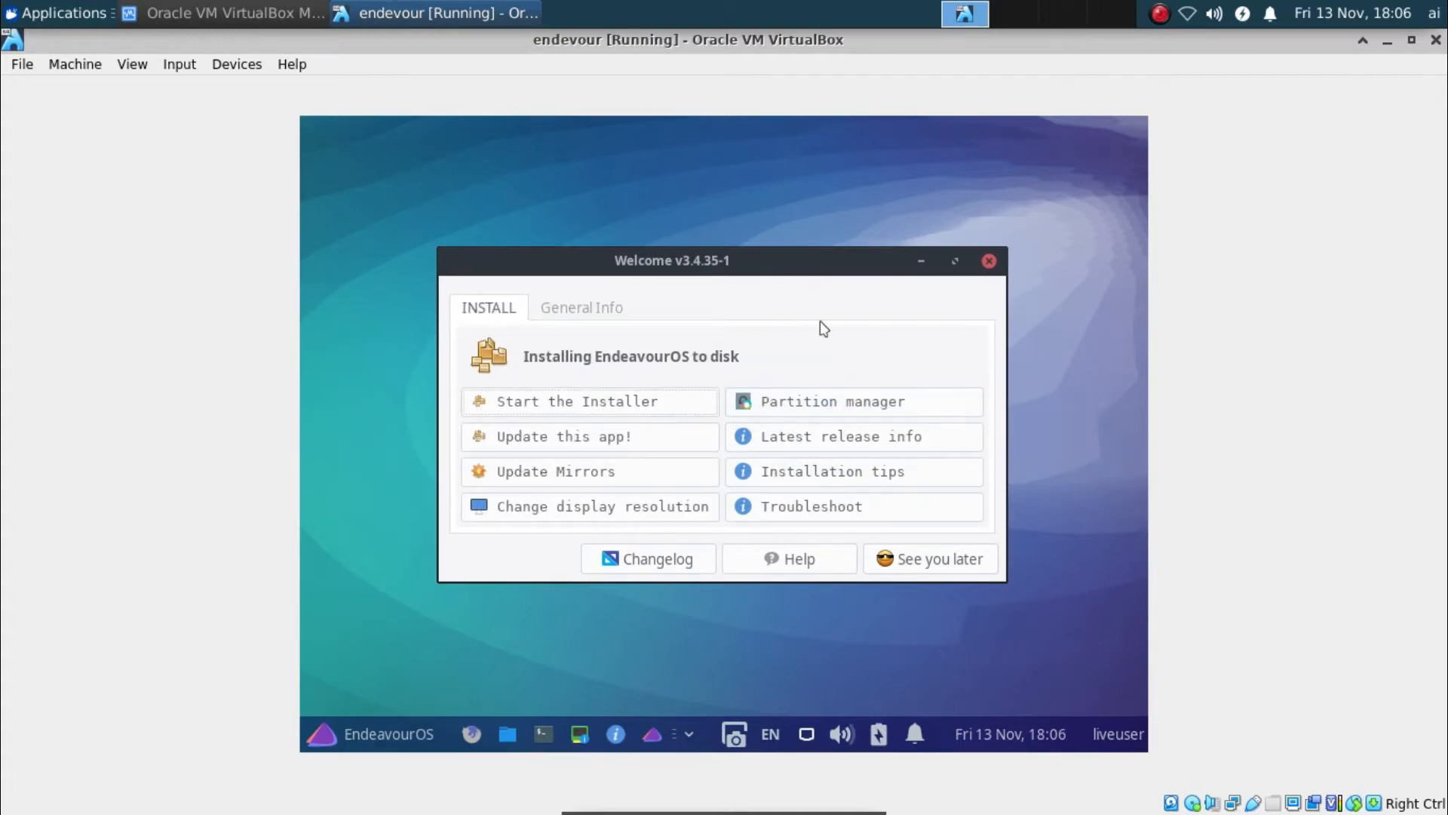
click(770, 405)
click(355, 740)
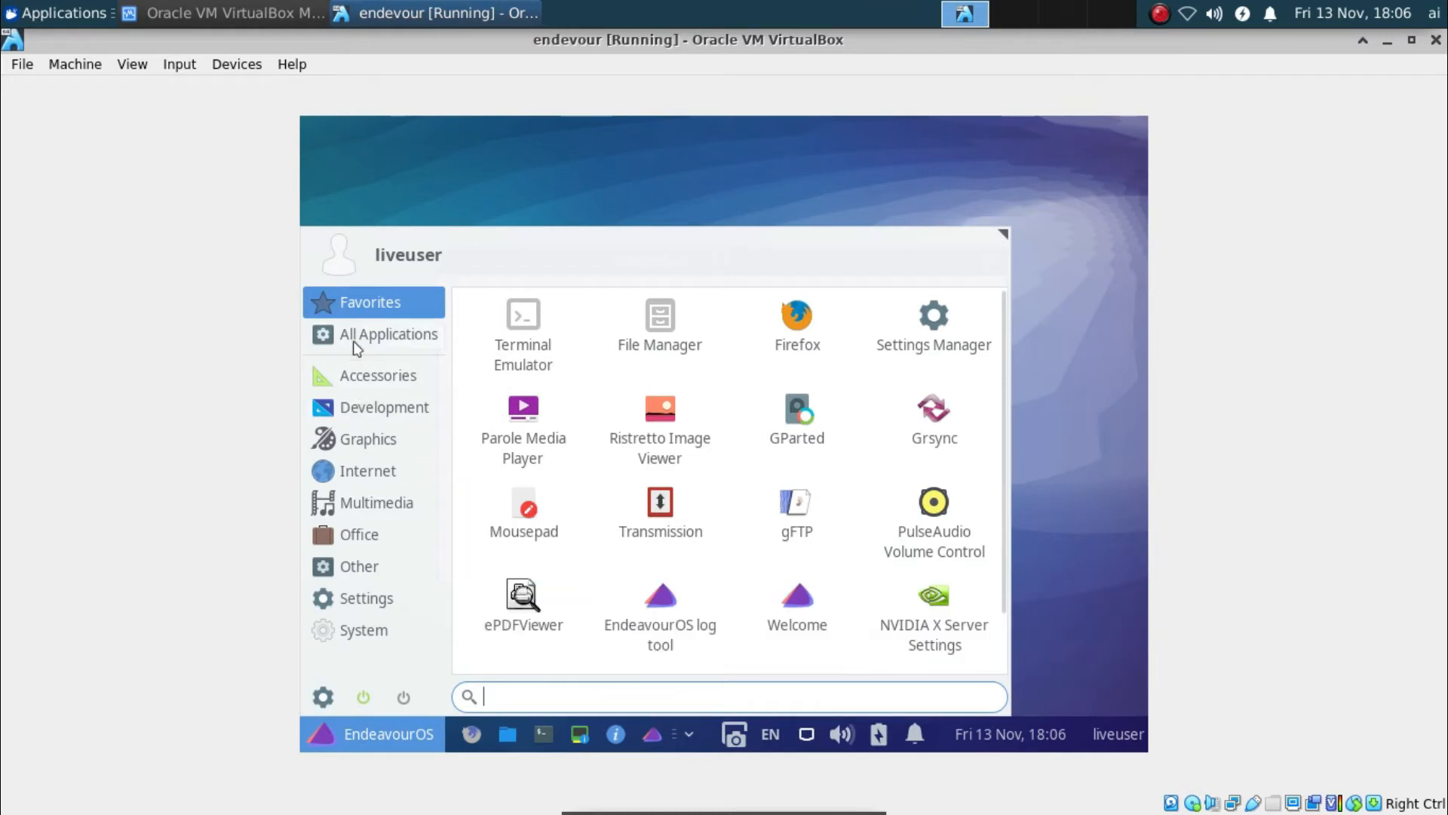
click(357, 340)
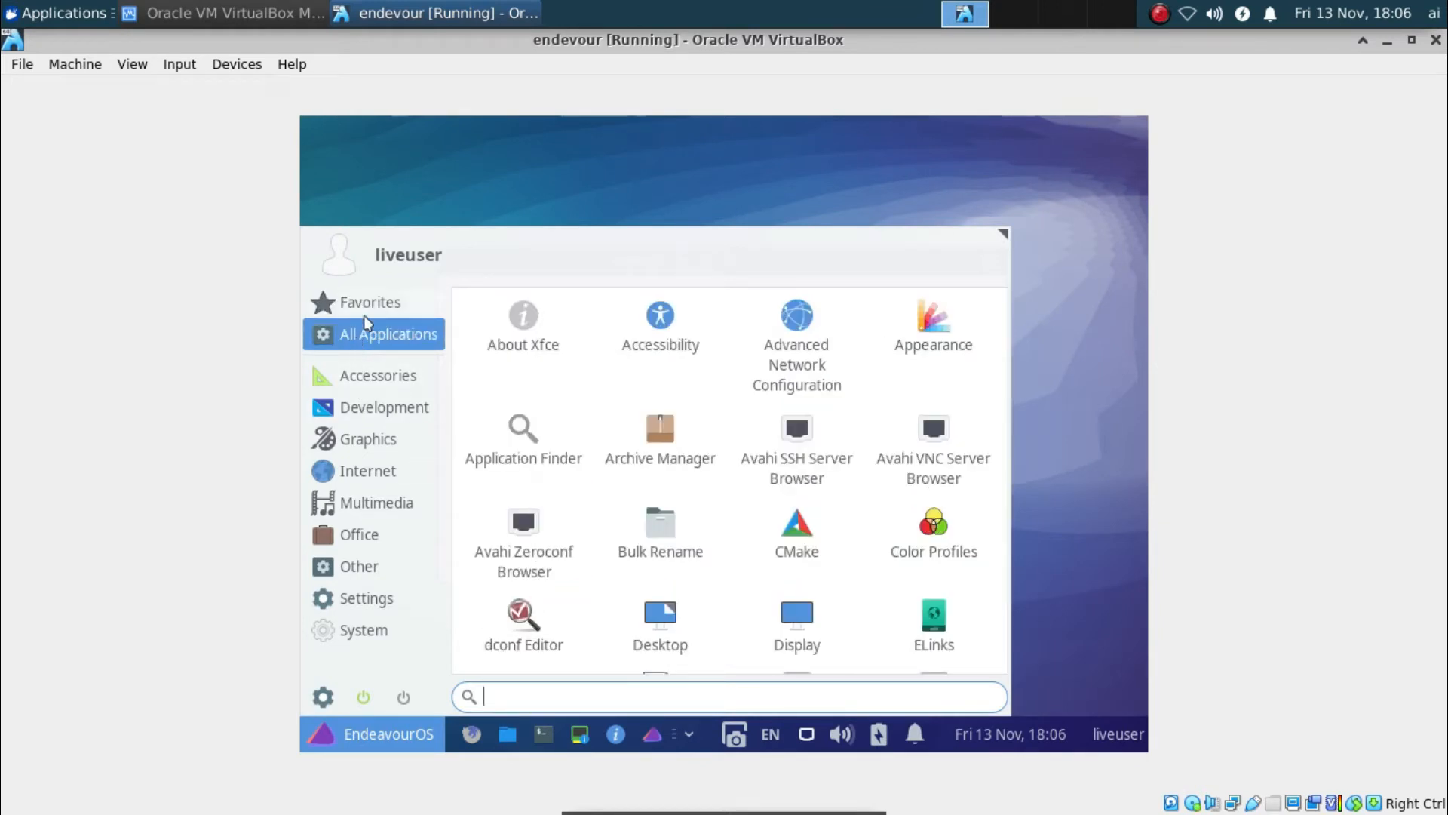
click(411, 301)
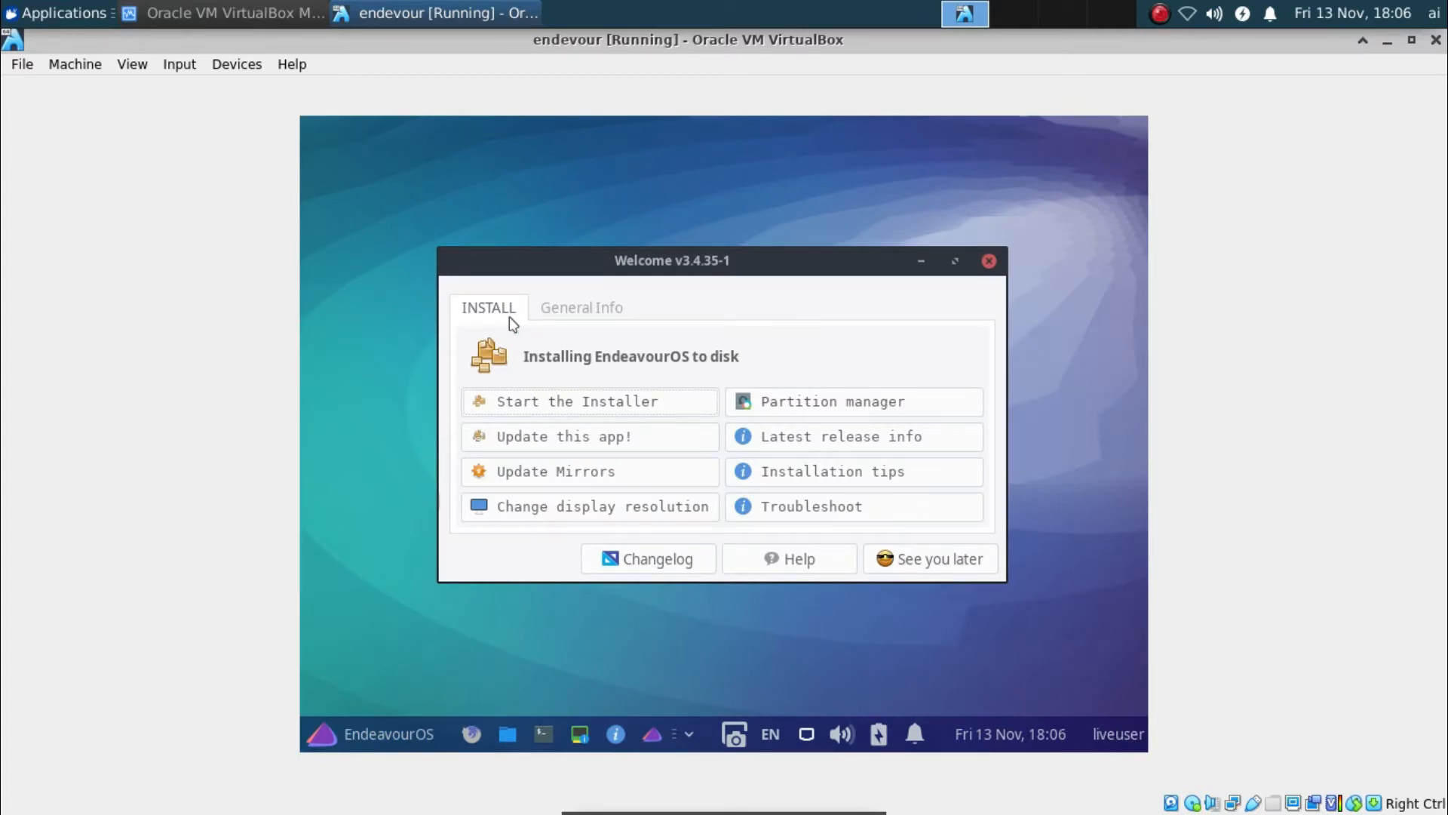
Run uname -a and cat /etc/os-release in the terminal
text(una,)
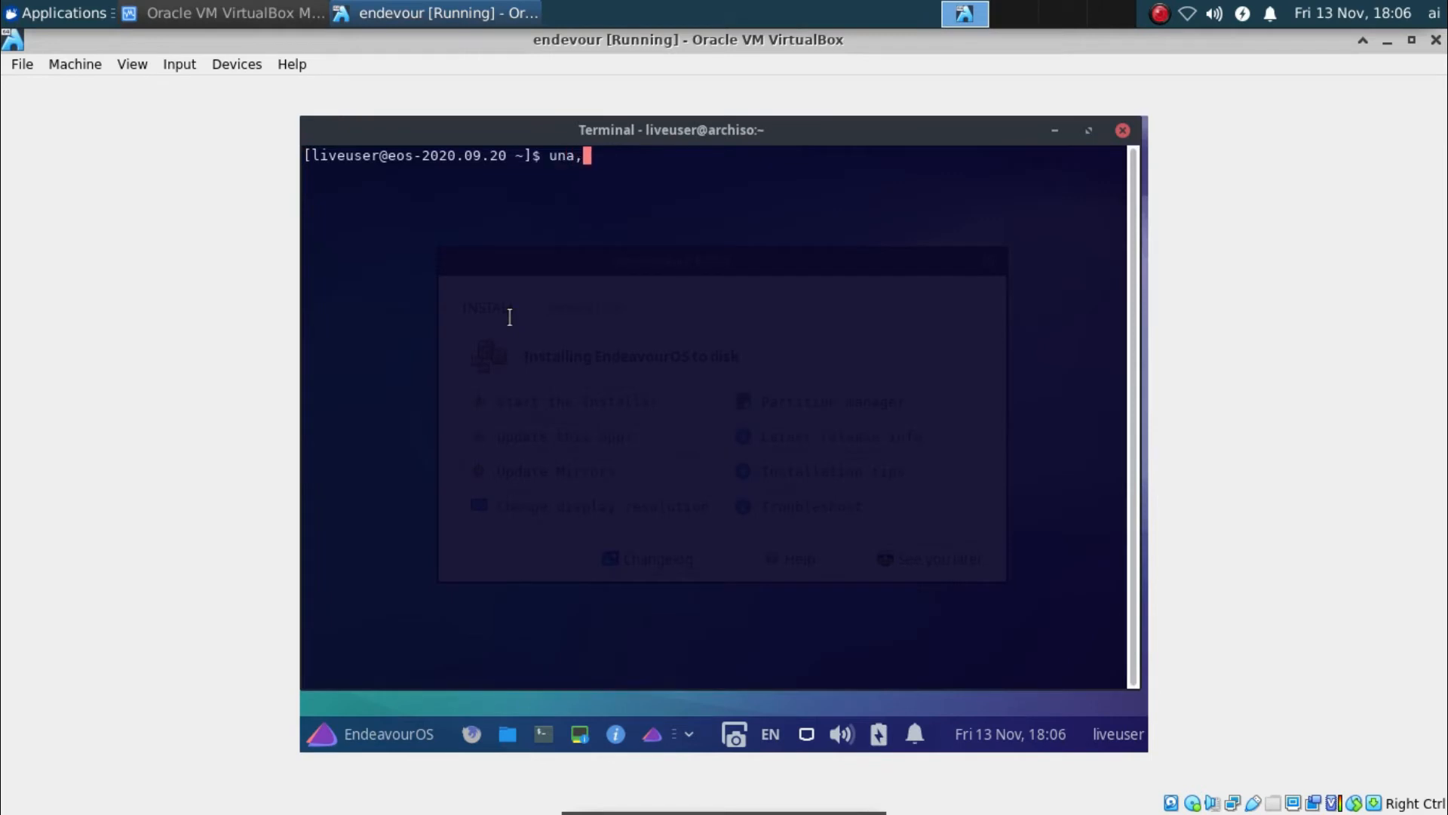
key(BackSpace)
text(me -a)
key(Return)
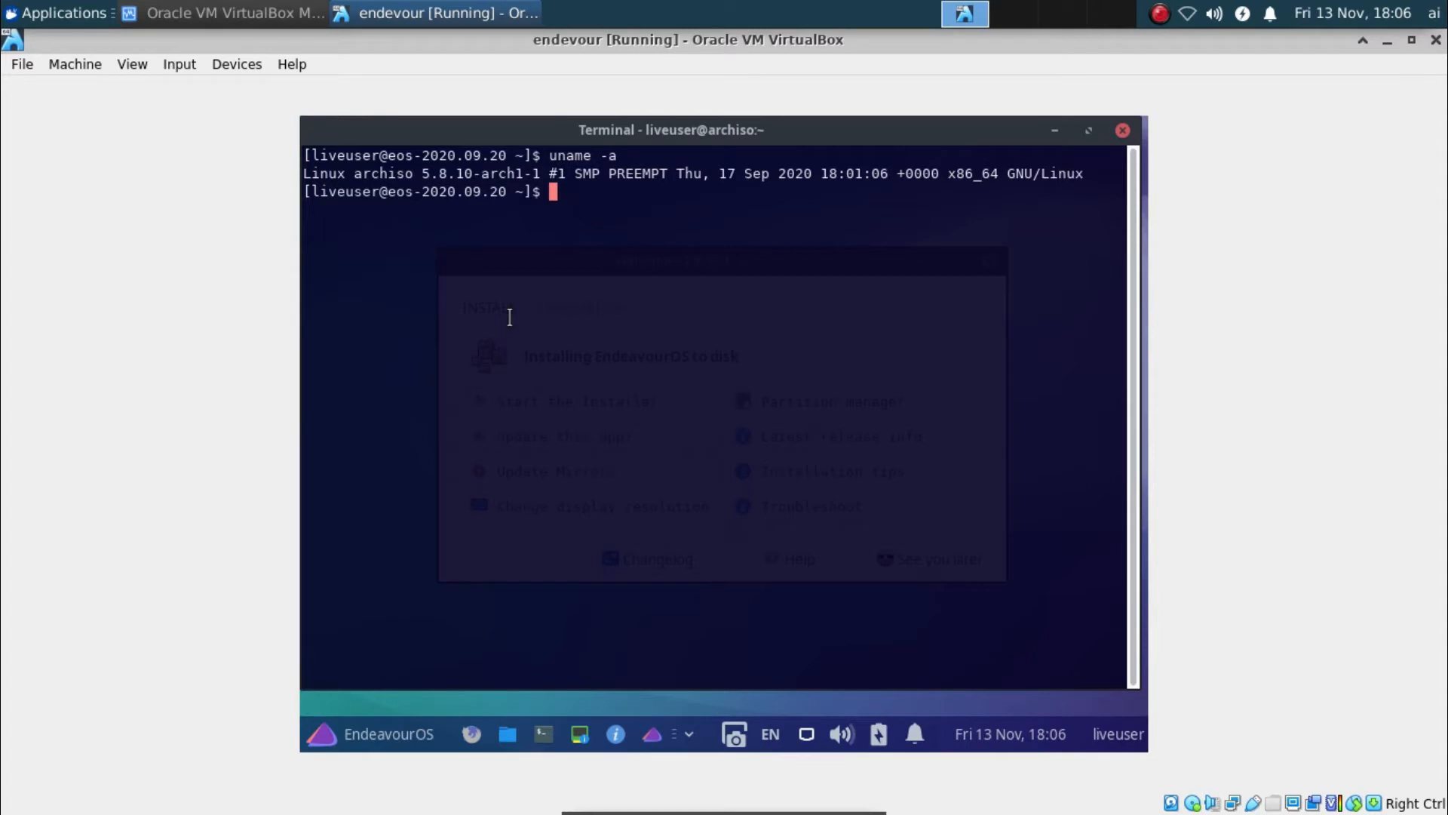
text(cat /etc/os-release)
key(Return)
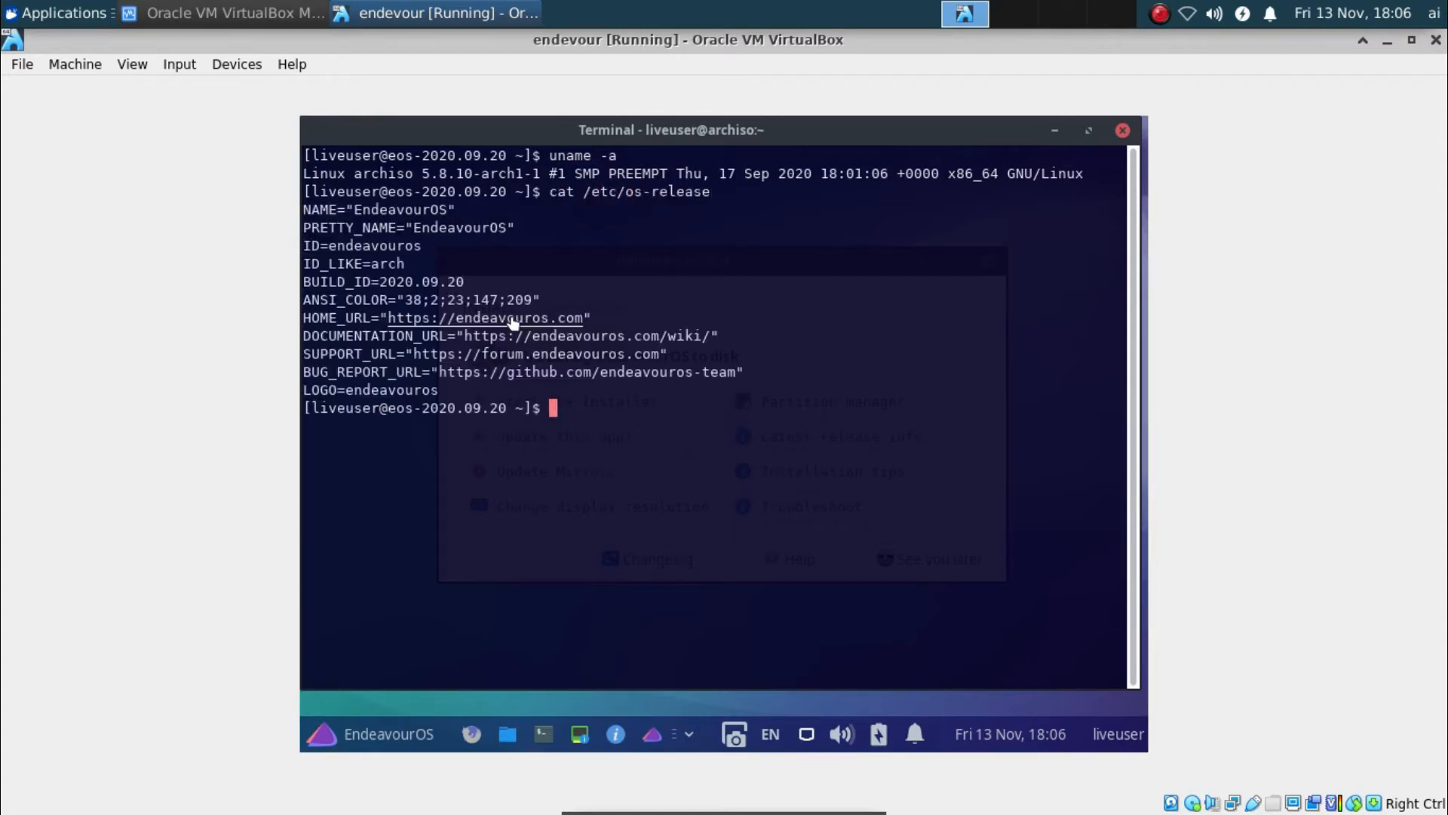
Glance at GParted's general options, then minimize GParted
click(360, 198)
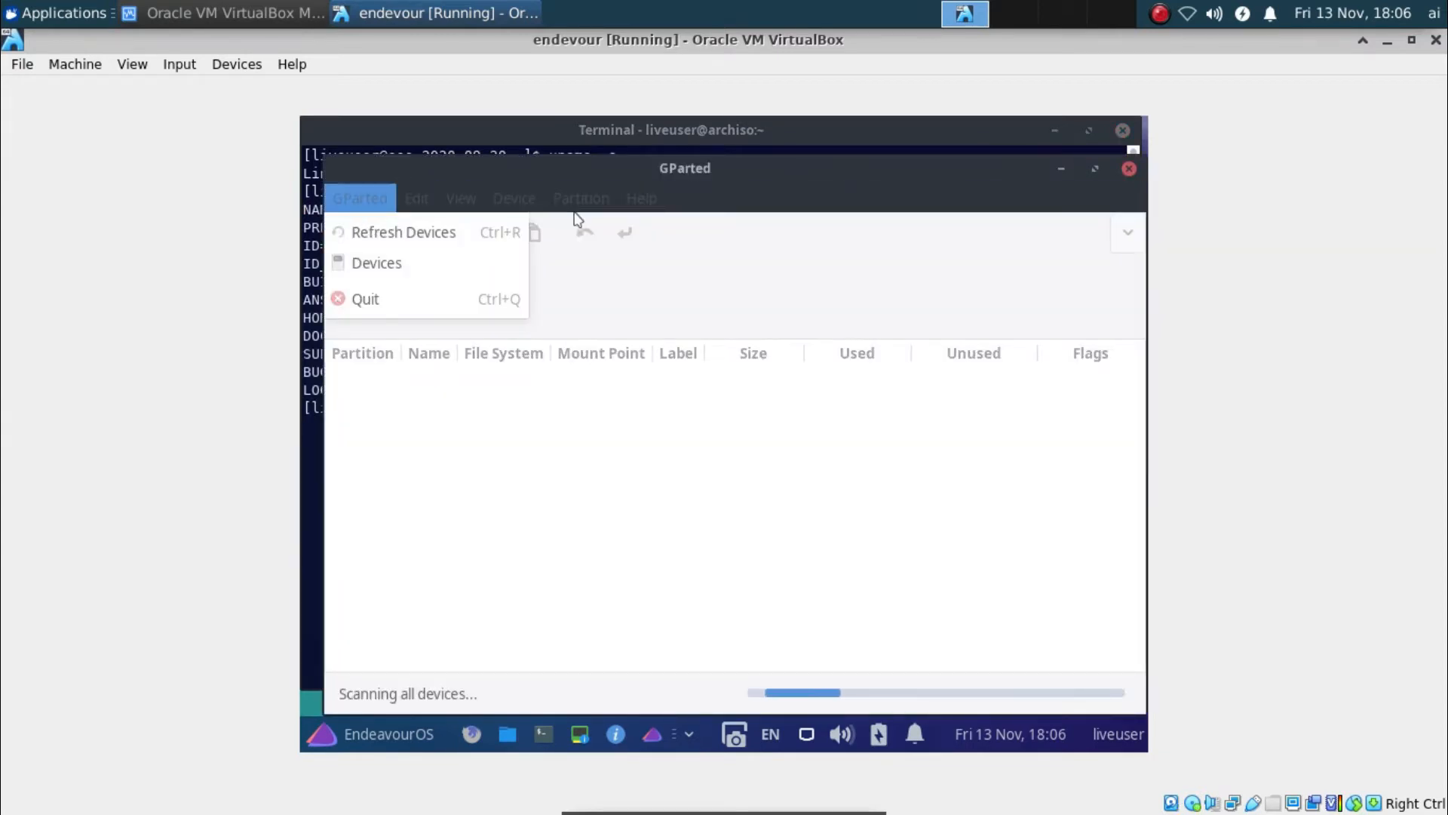
click(1035, 187)
click(1060, 169)
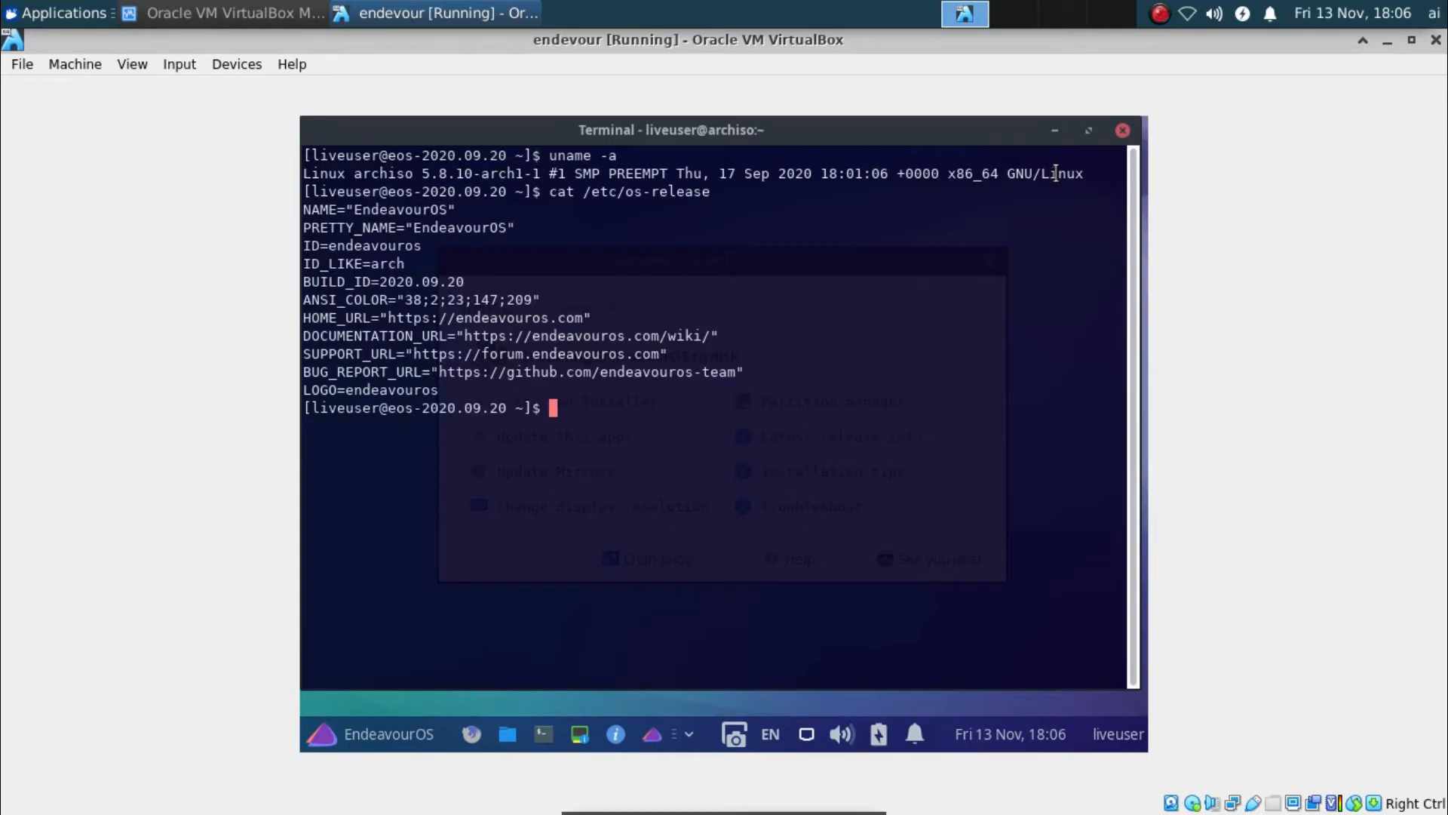
Select the release lines from PRETTY_NAME to HOME_URL, clear the terminal and close it
drag(413, 226, 641, 283)
click(629, 275)
text(clear)
key(Return)
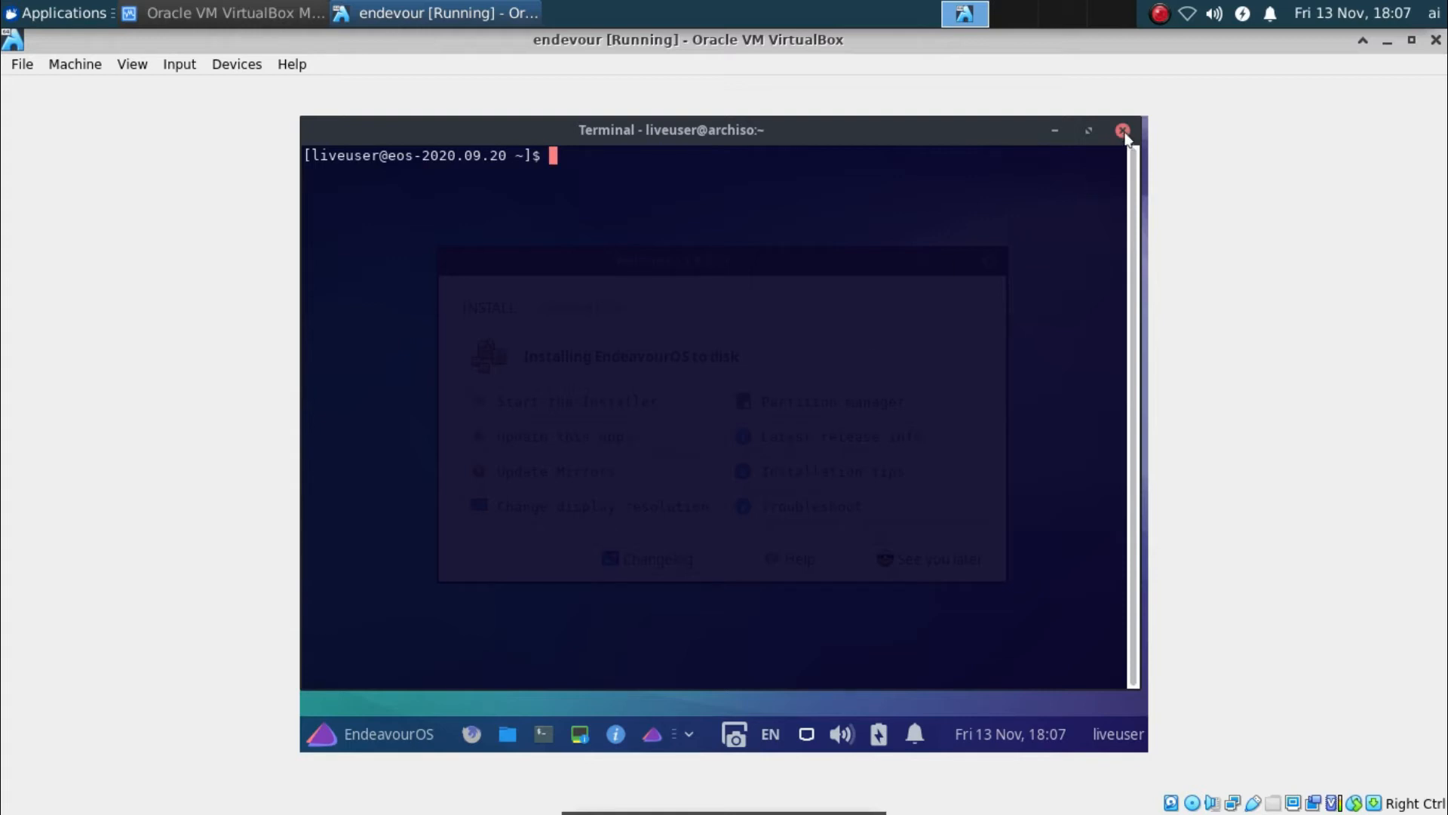
key(ctrl+d)
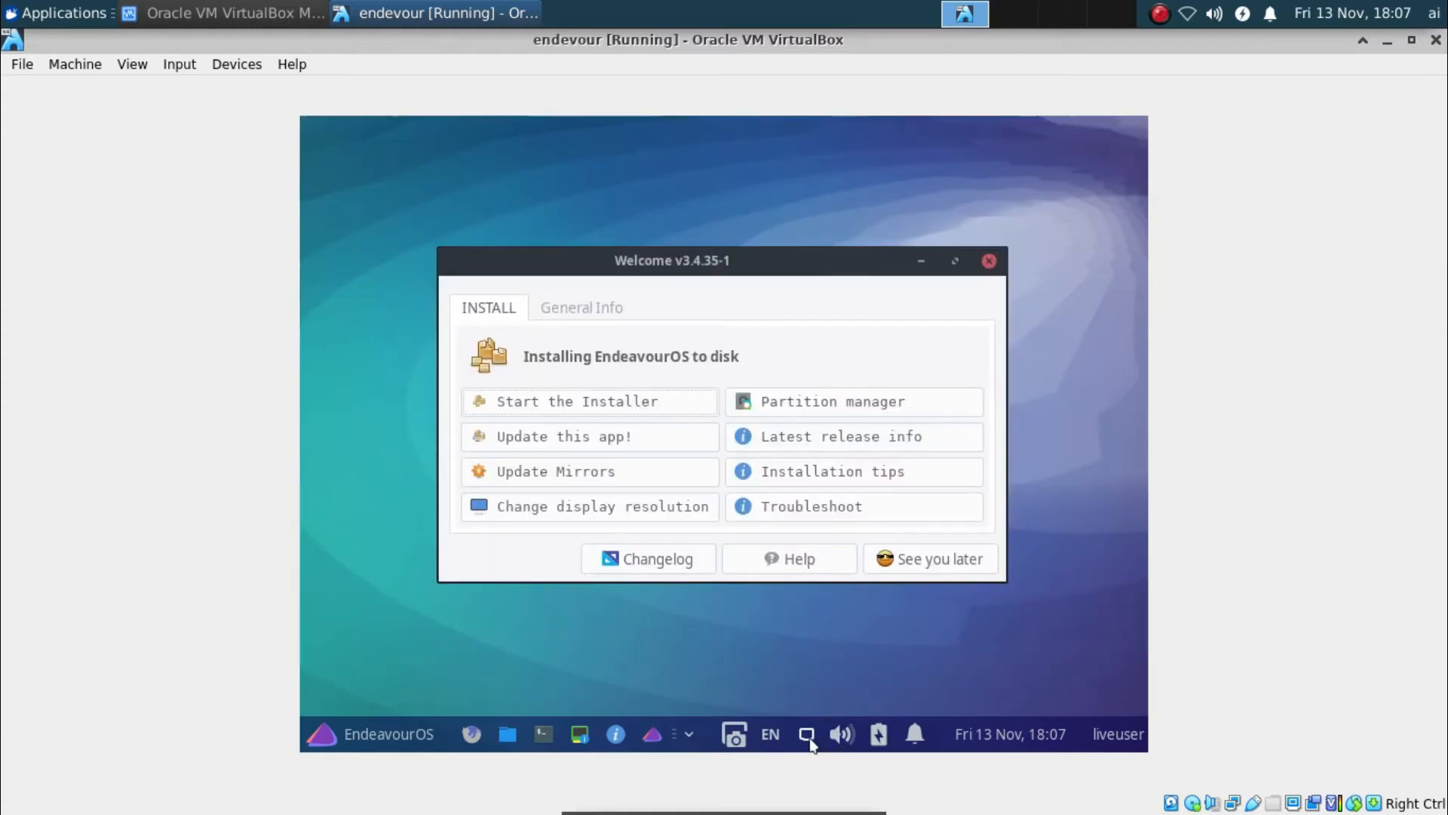
click(807, 736)
click(807, 737)
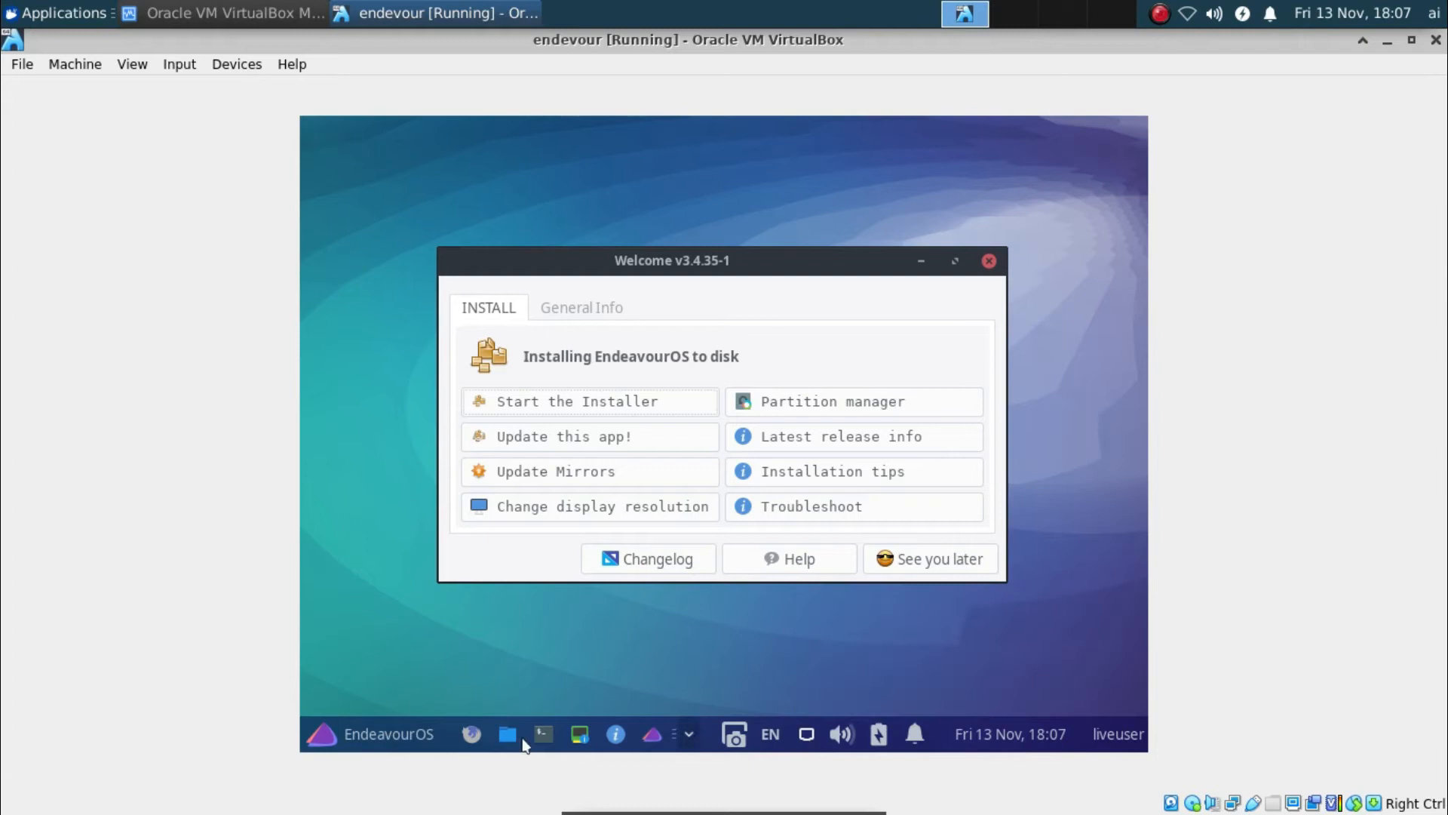
click(361, 731)
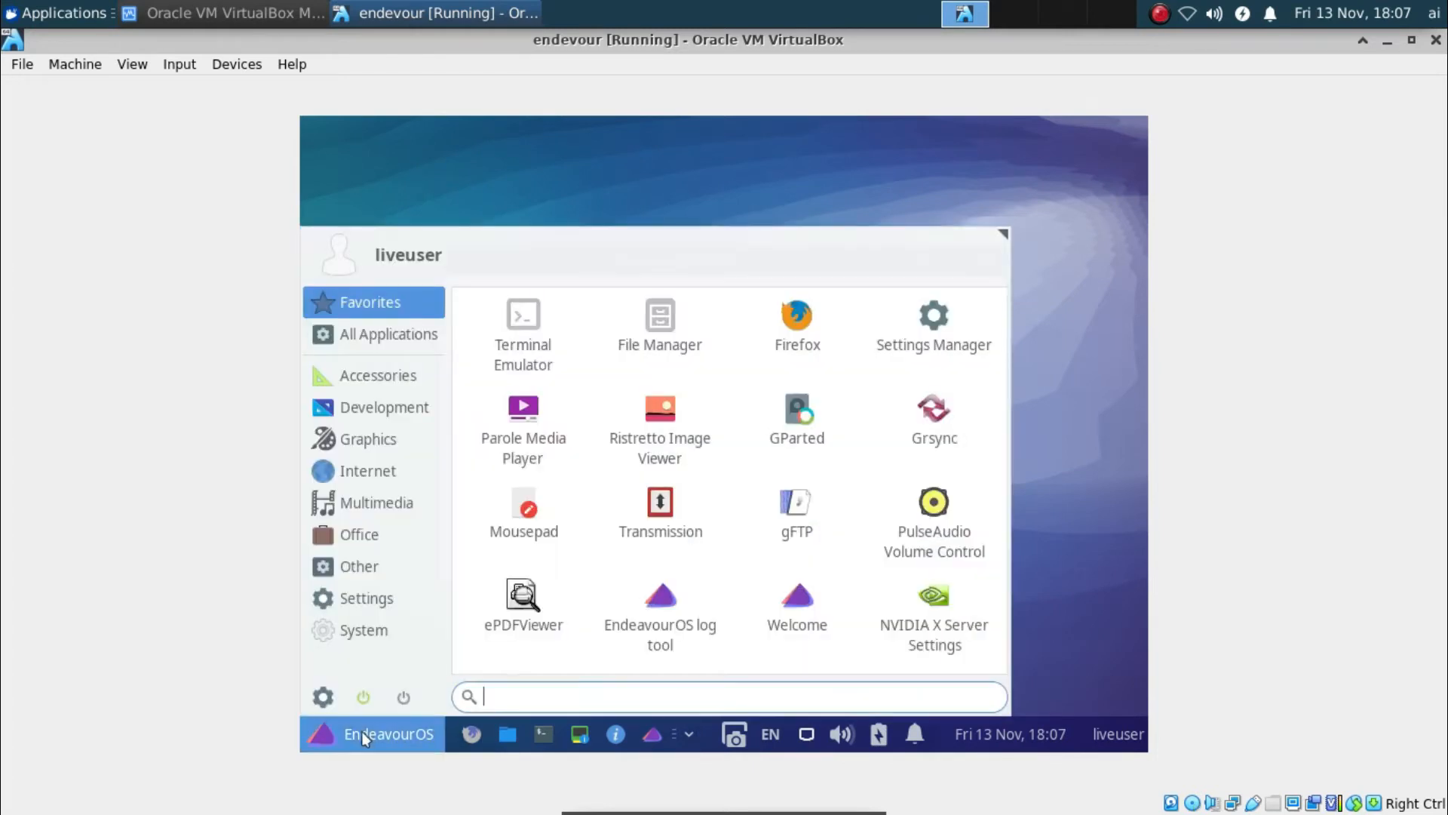
click(393, 513)
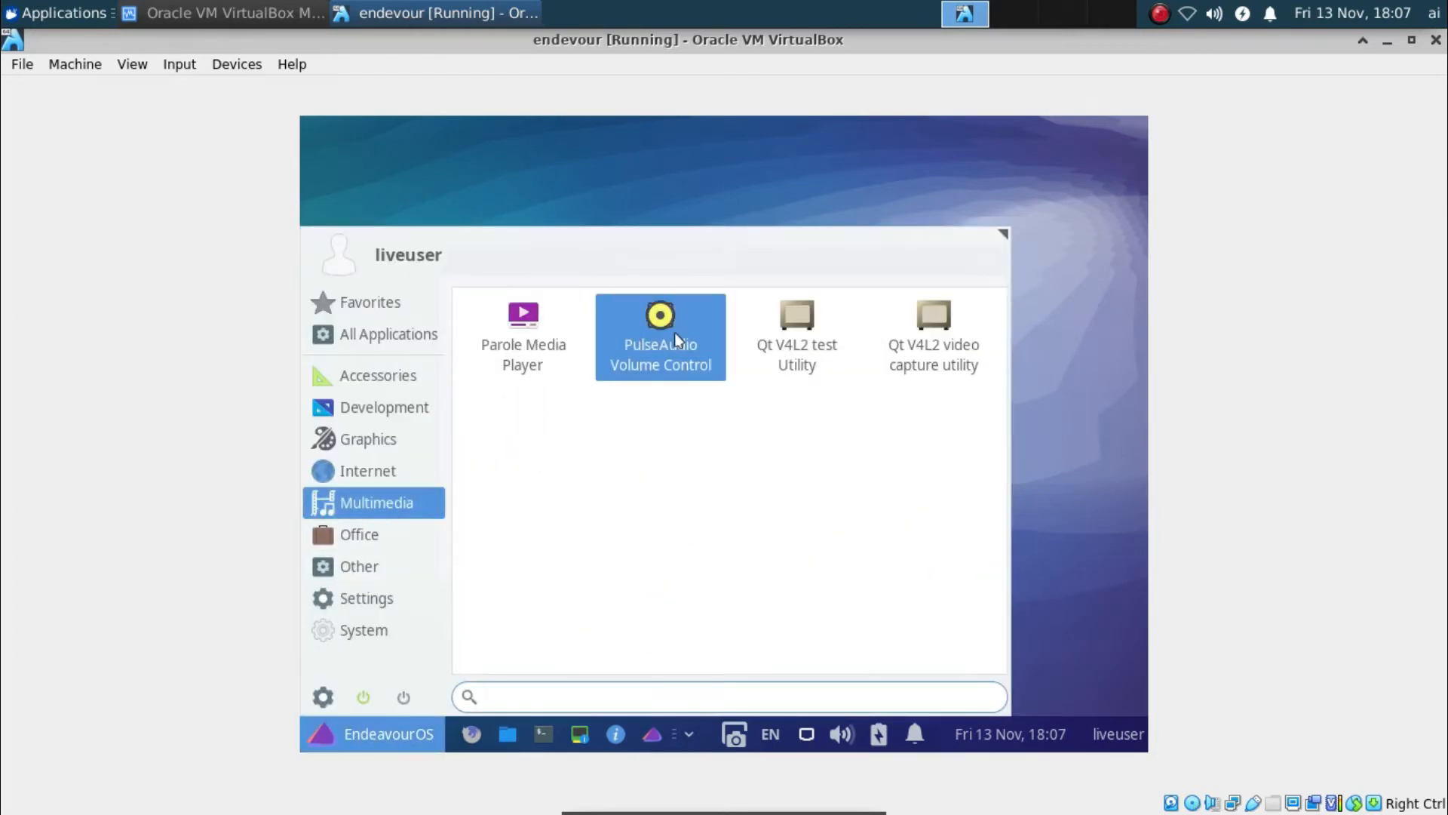
click(374, 538)
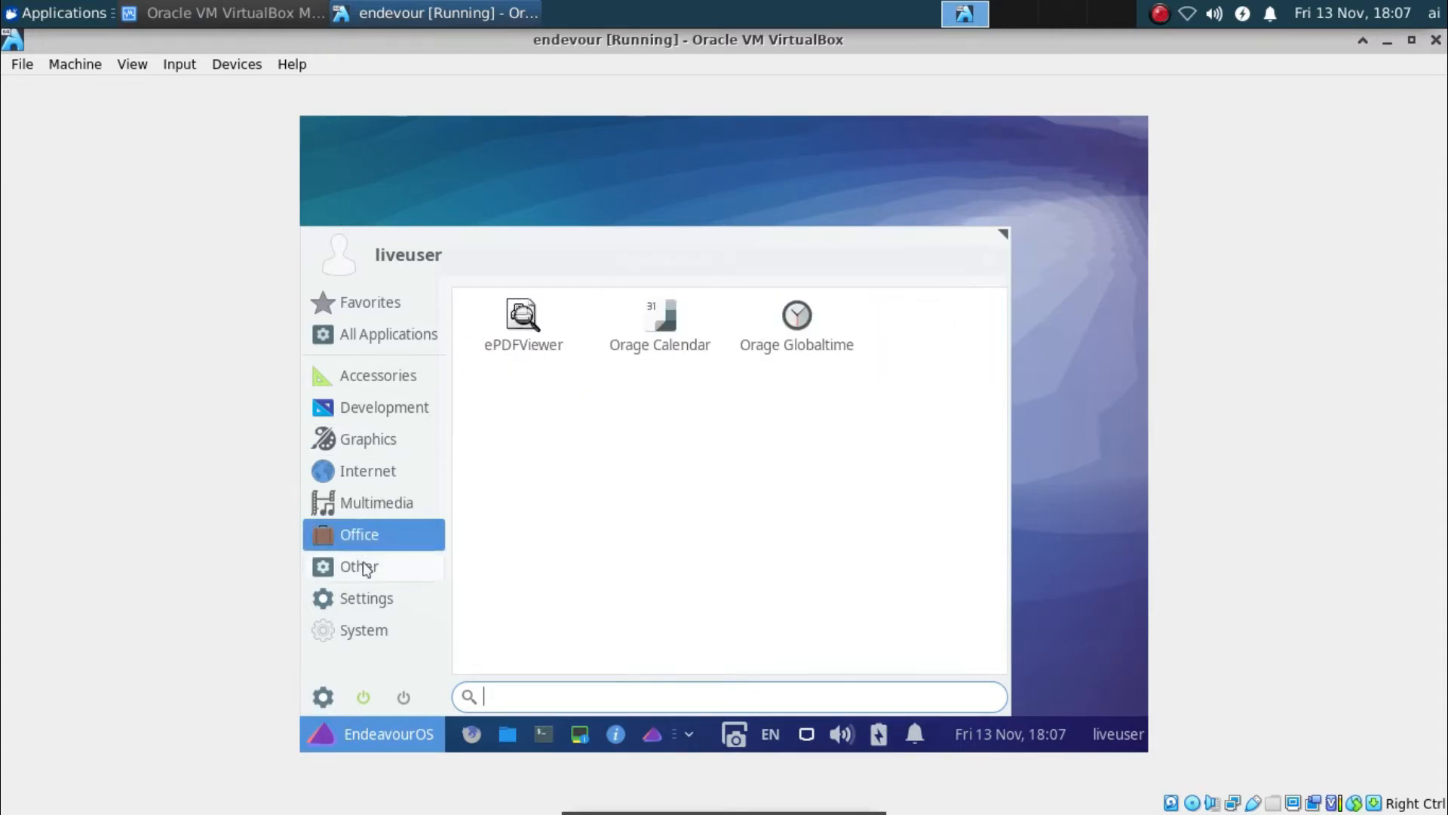
click(364, 566)
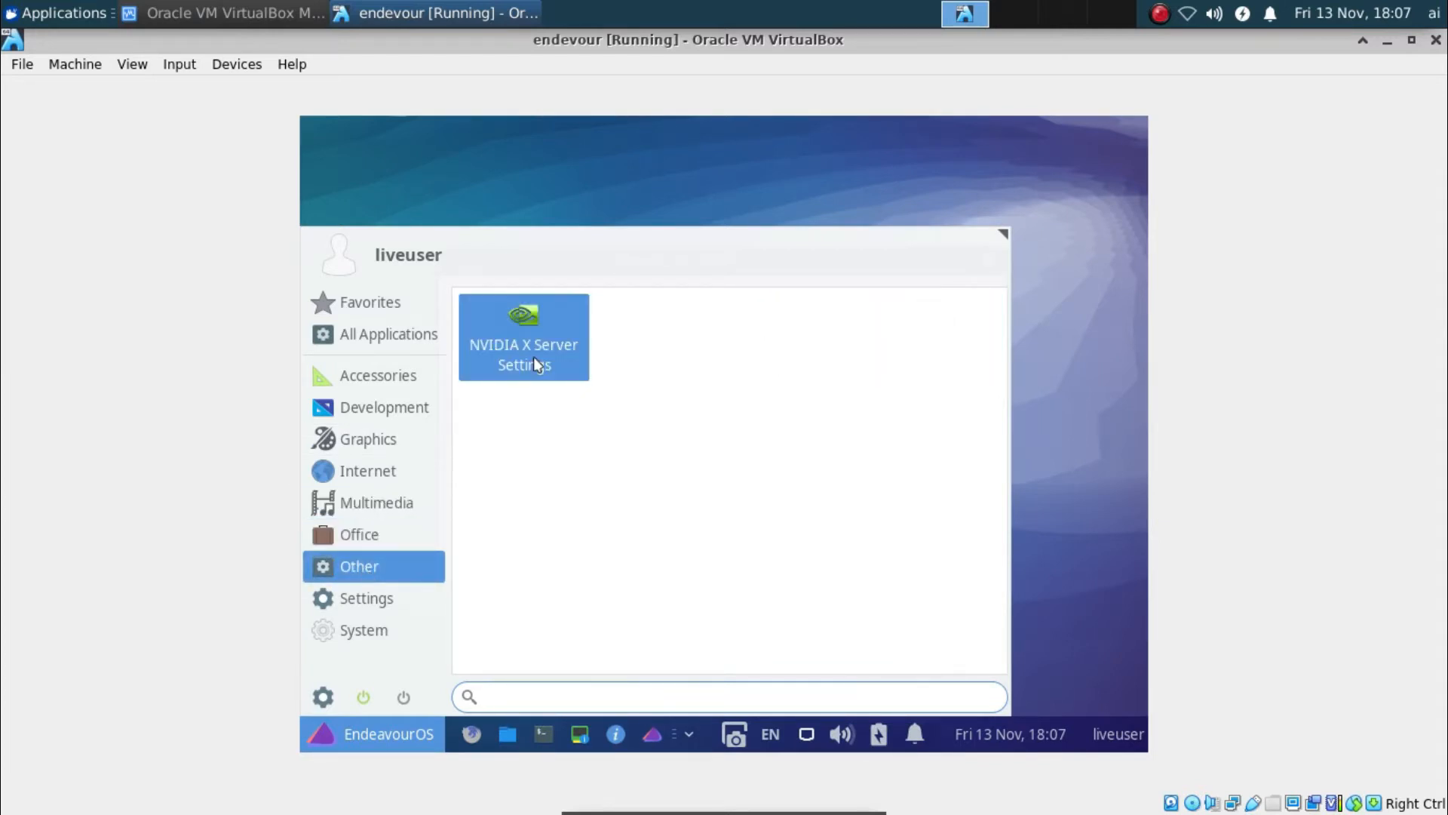
click(415, 608)
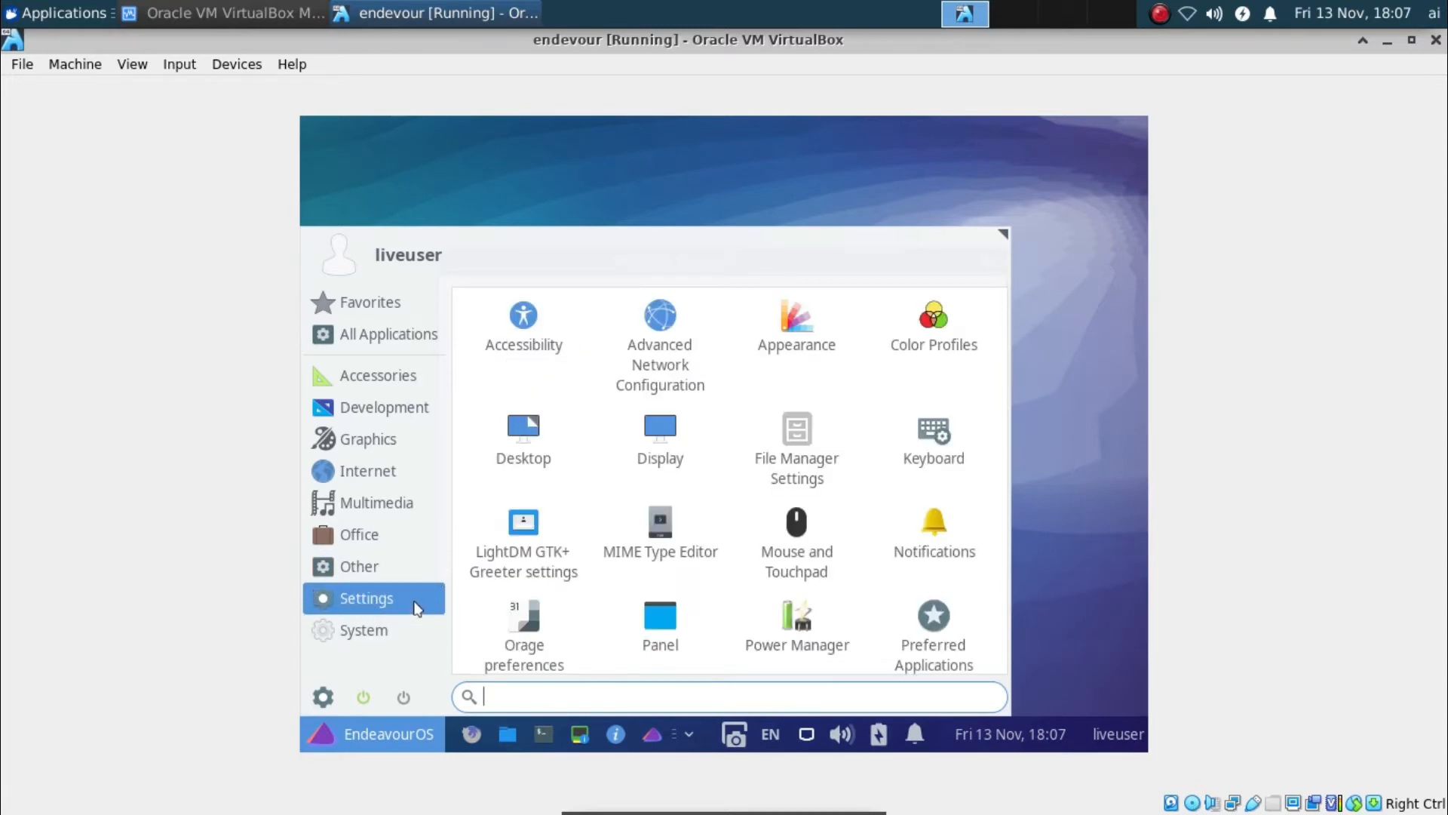
click(404, 632)
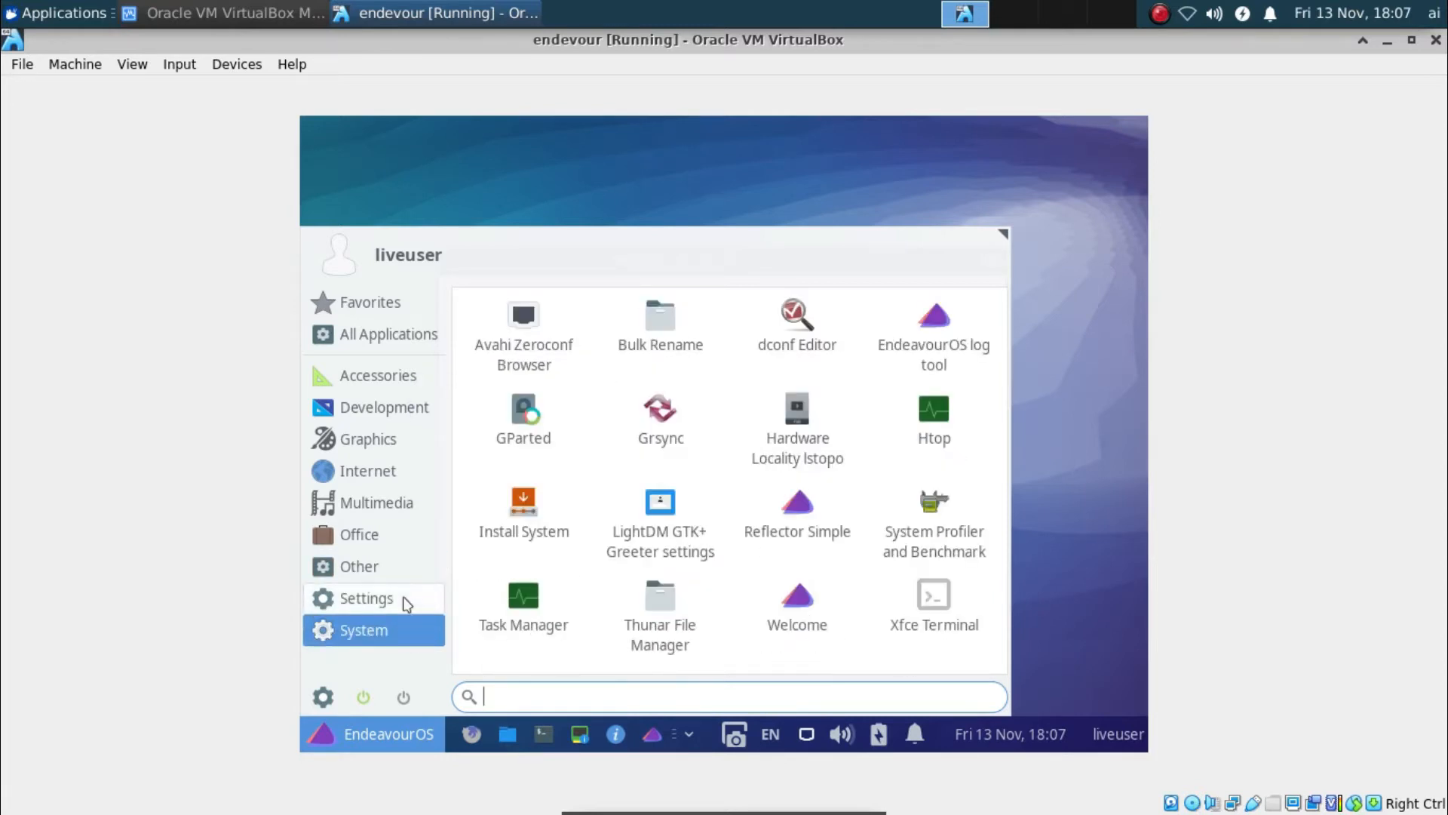
click(402, 596)
click(377, 437)
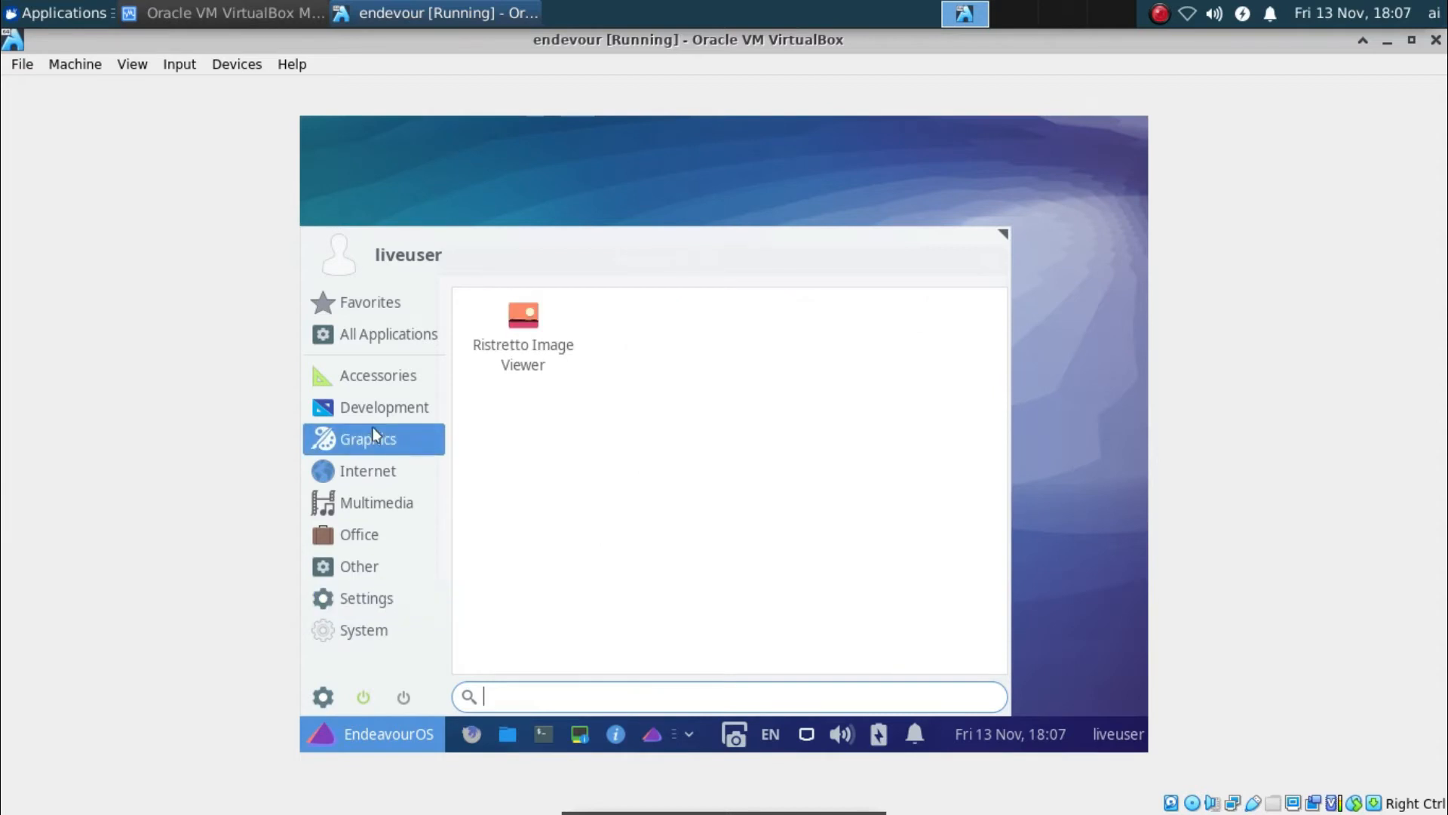
click(378, 417)
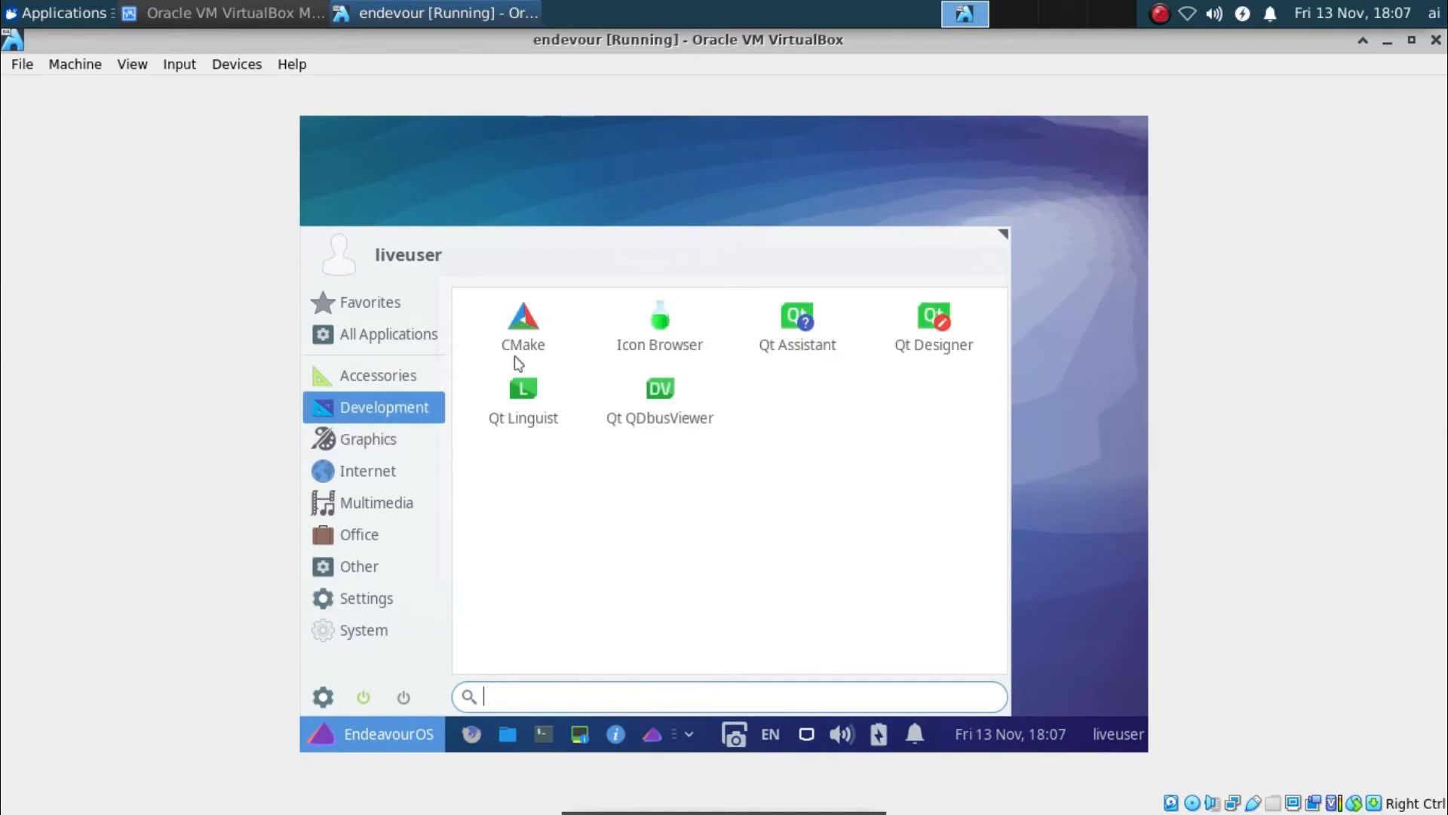
click(412, 377)
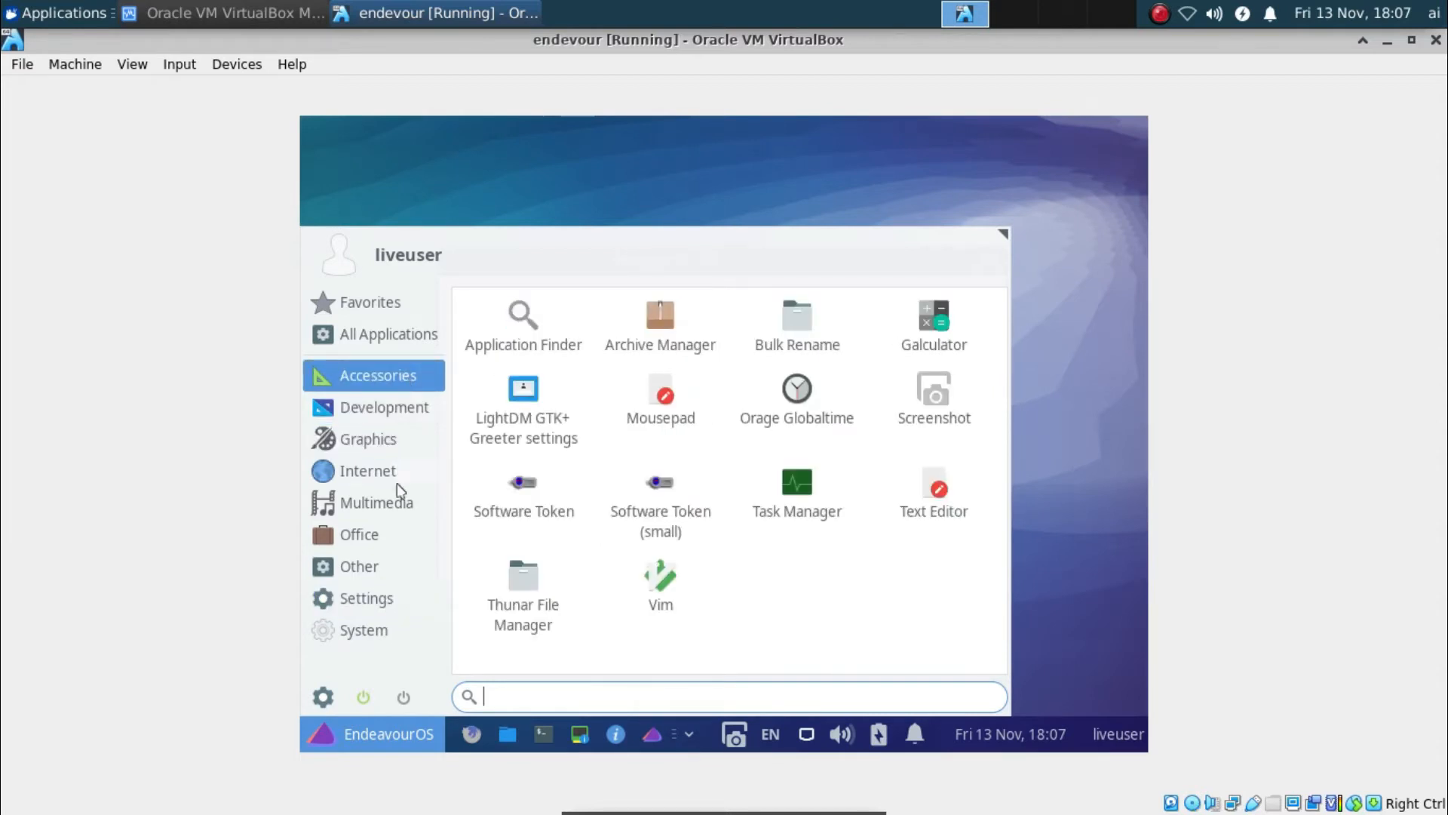
click(392, 536)
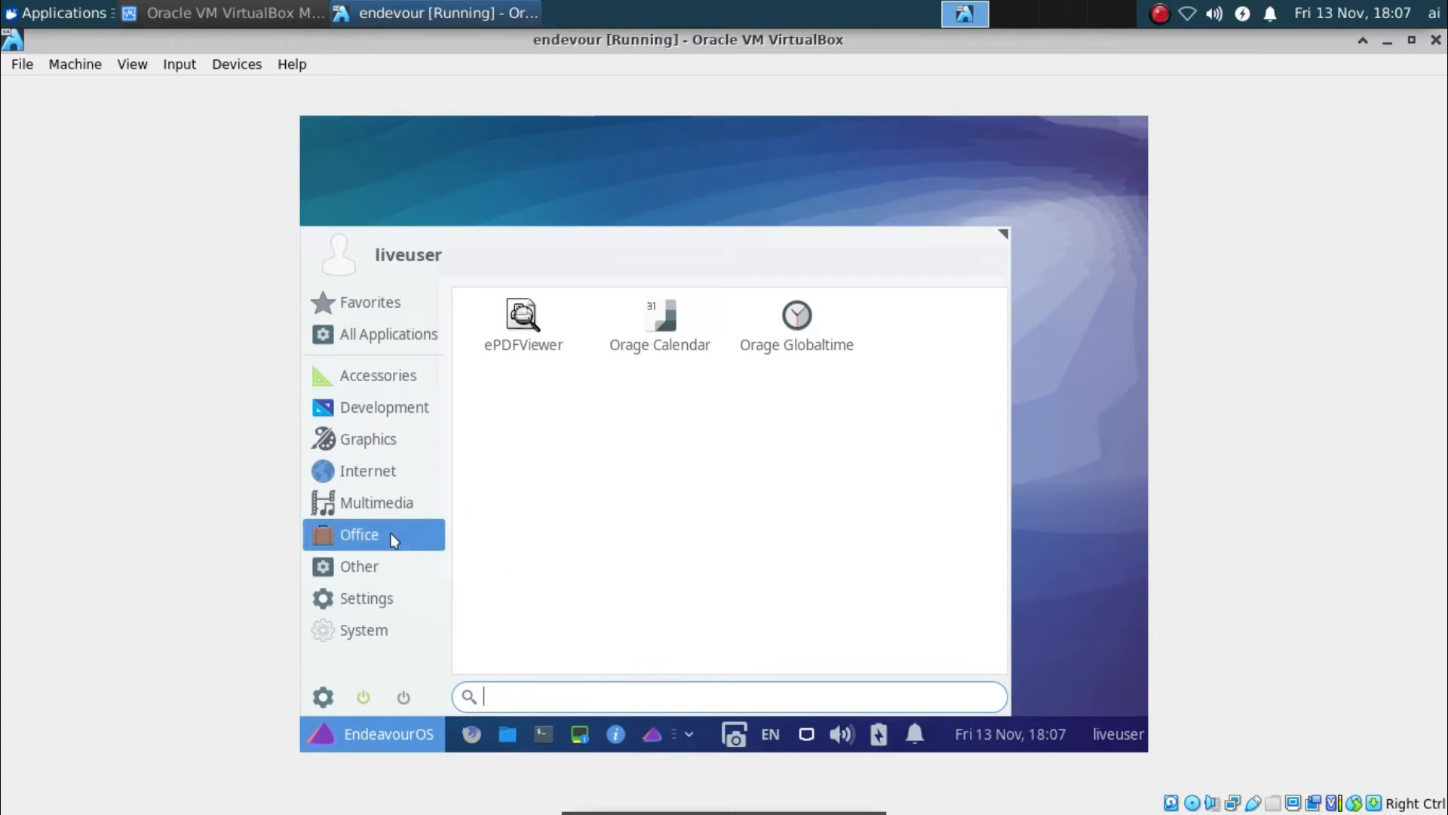
click(398, 601)
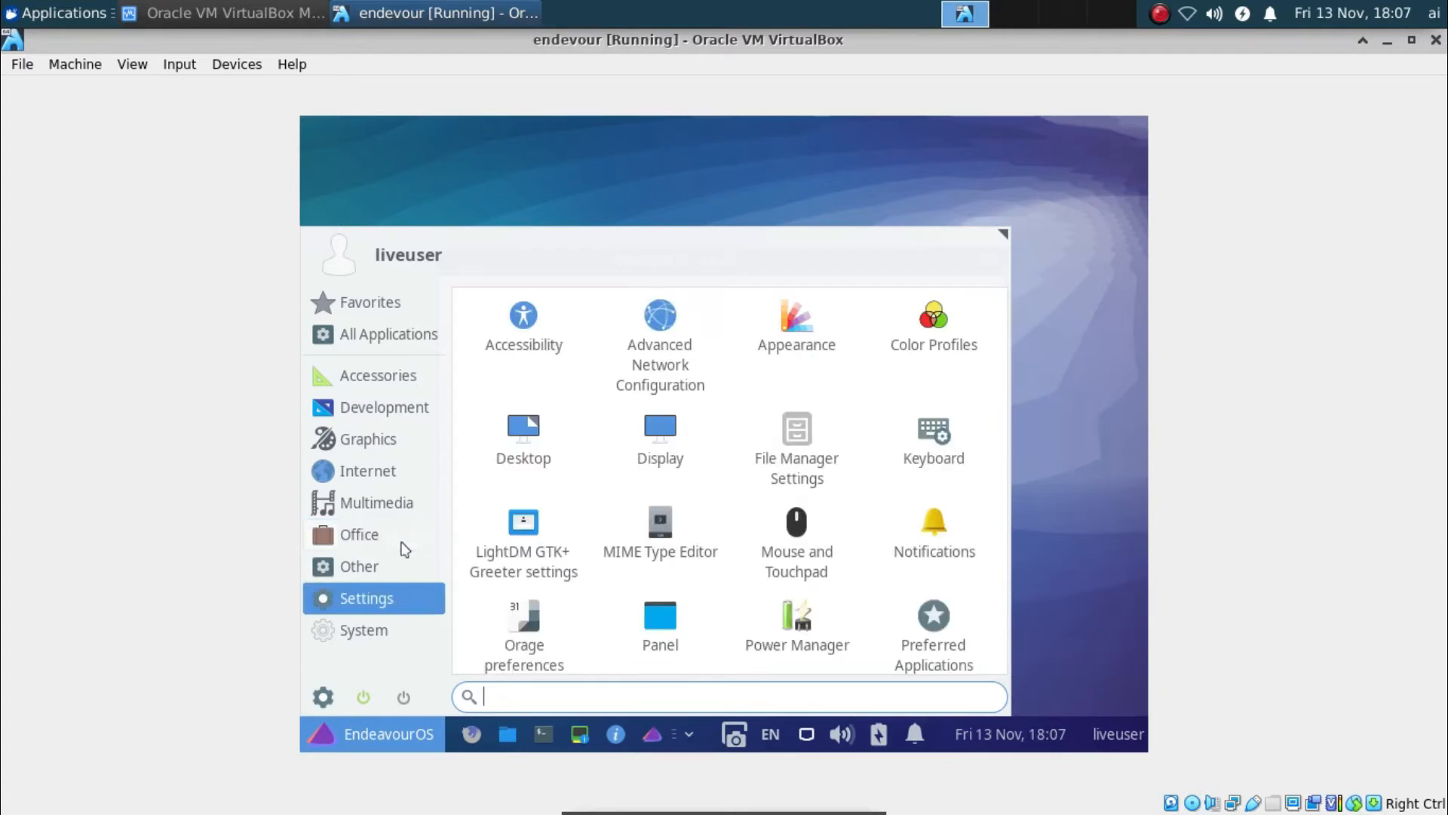
click(389, 571)
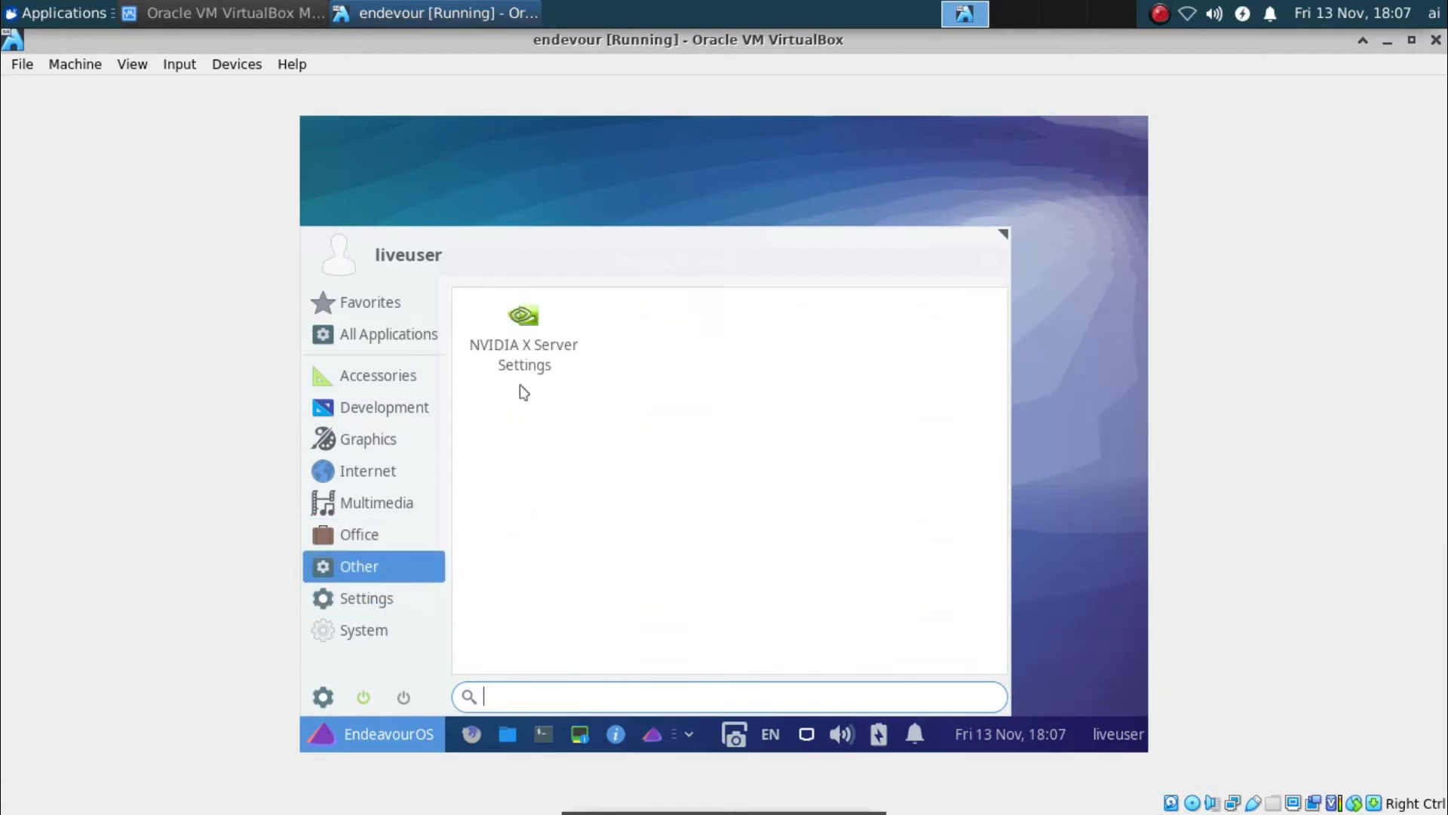
click(533, 341)
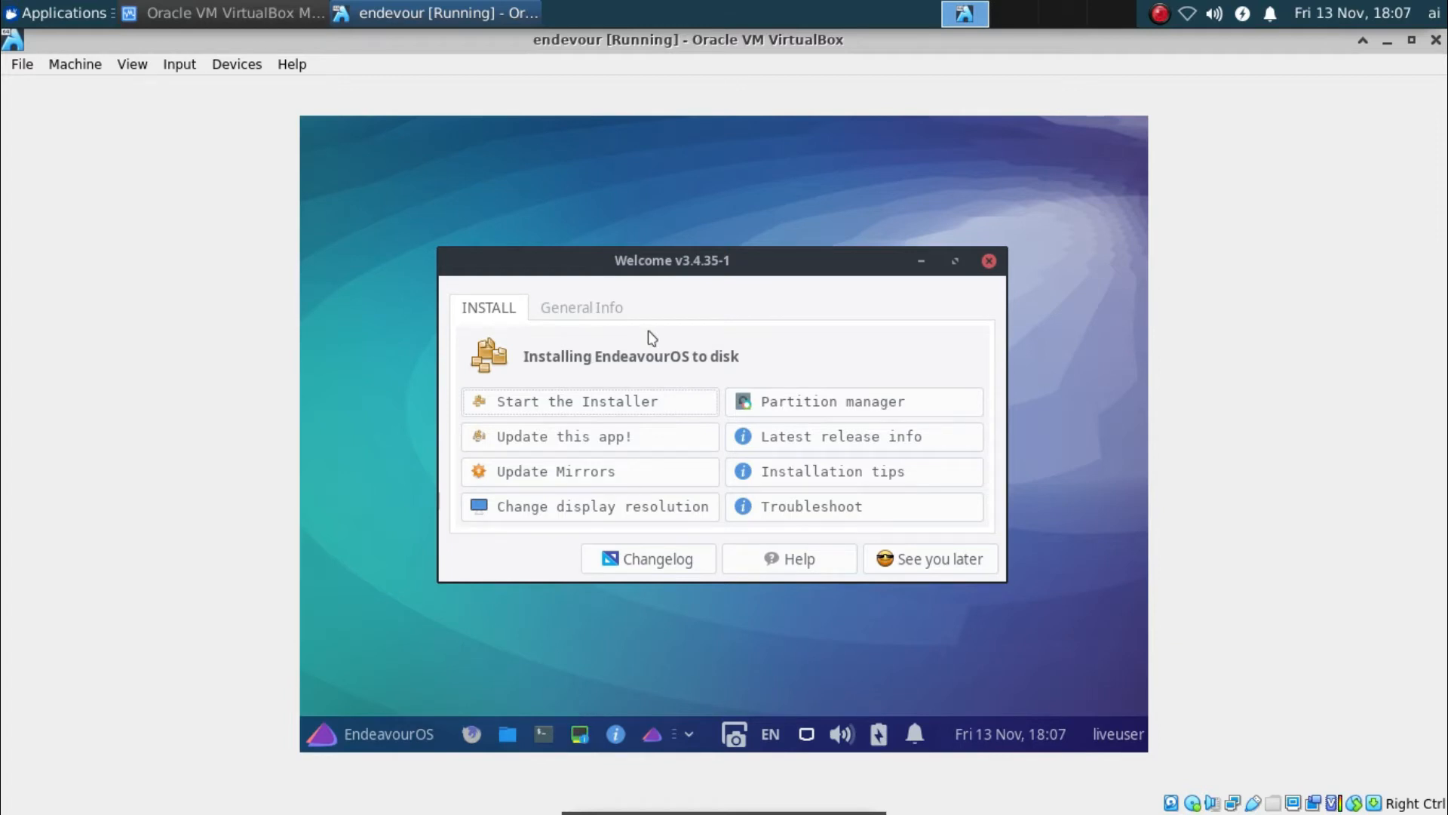
Look at the journalctl -b -1 entry in the EndeavourOS log tools, then close them
click(687, 736)
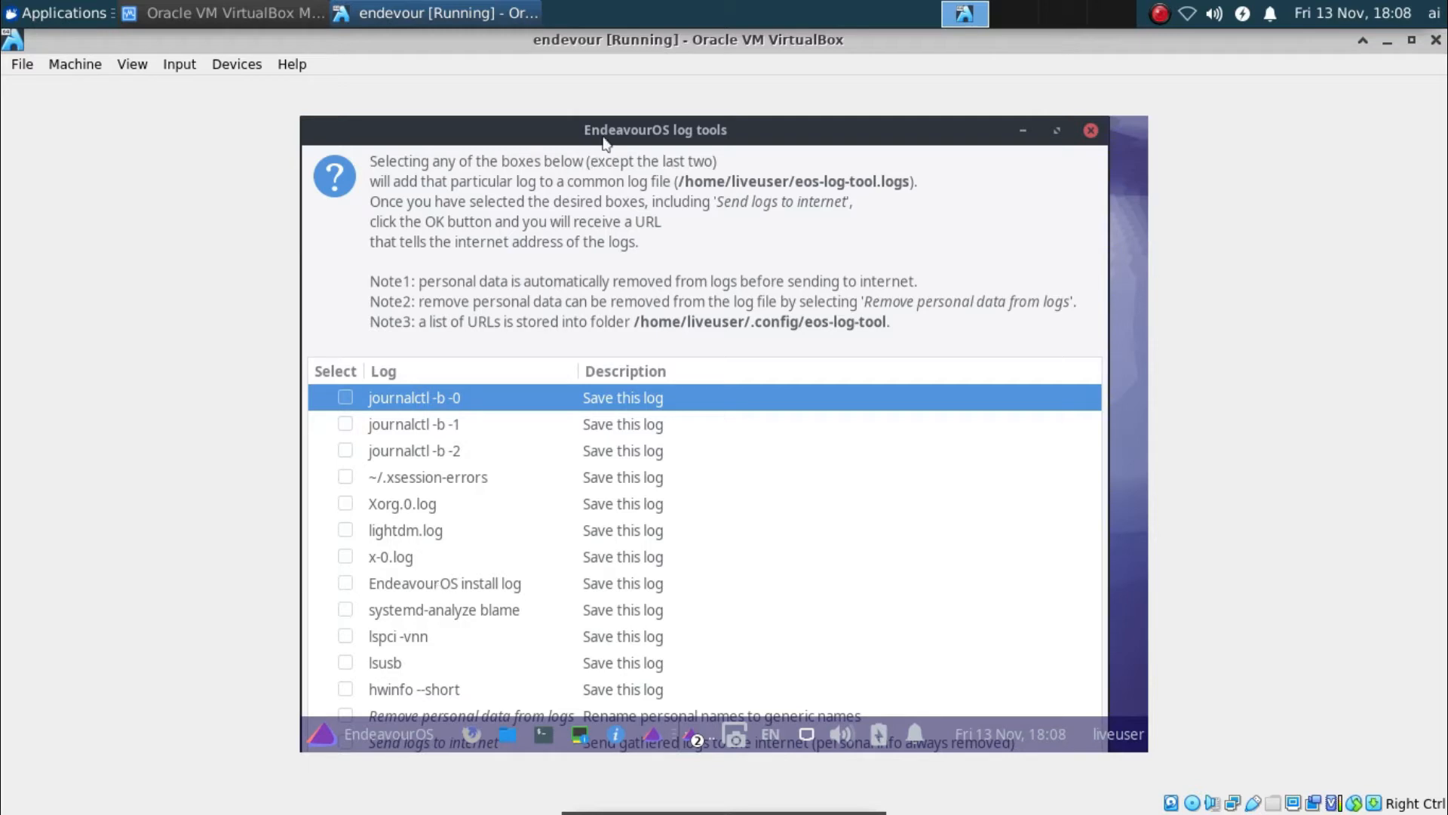
click(638, 435)
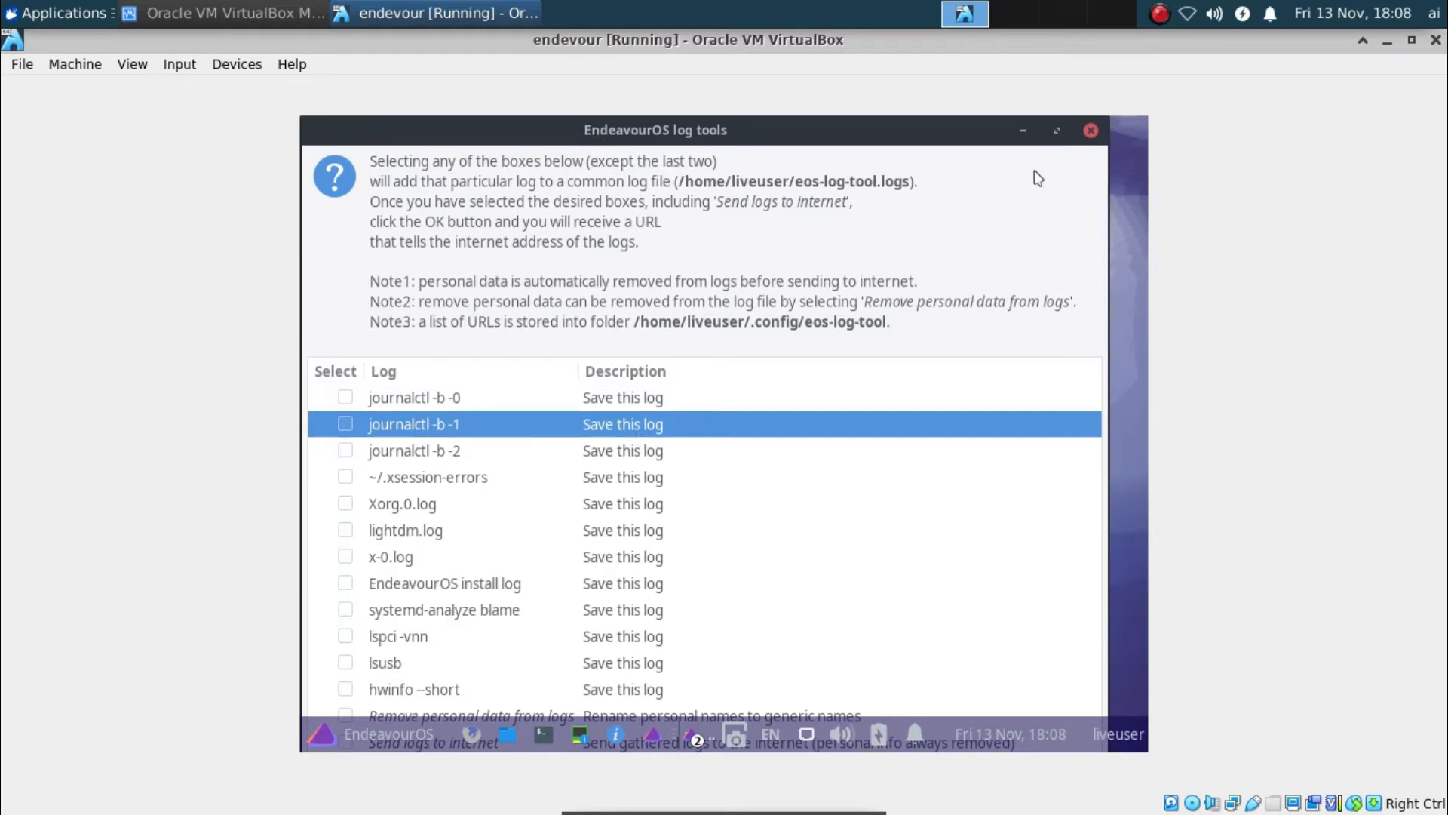
click(1091, 130)
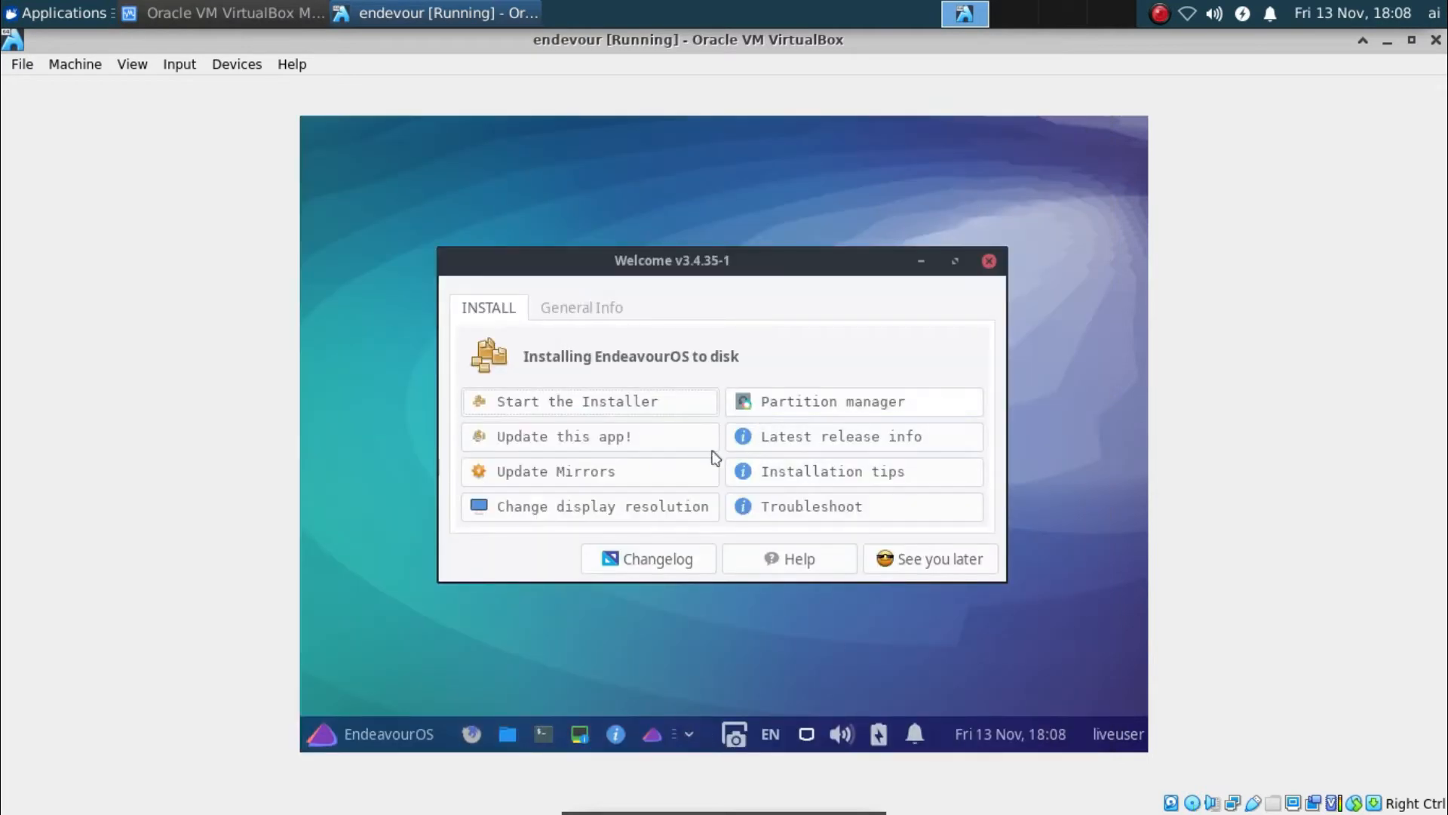
Minimize and restore the Welcome window from the taskbar window list to reach GParted
click(691, 730)
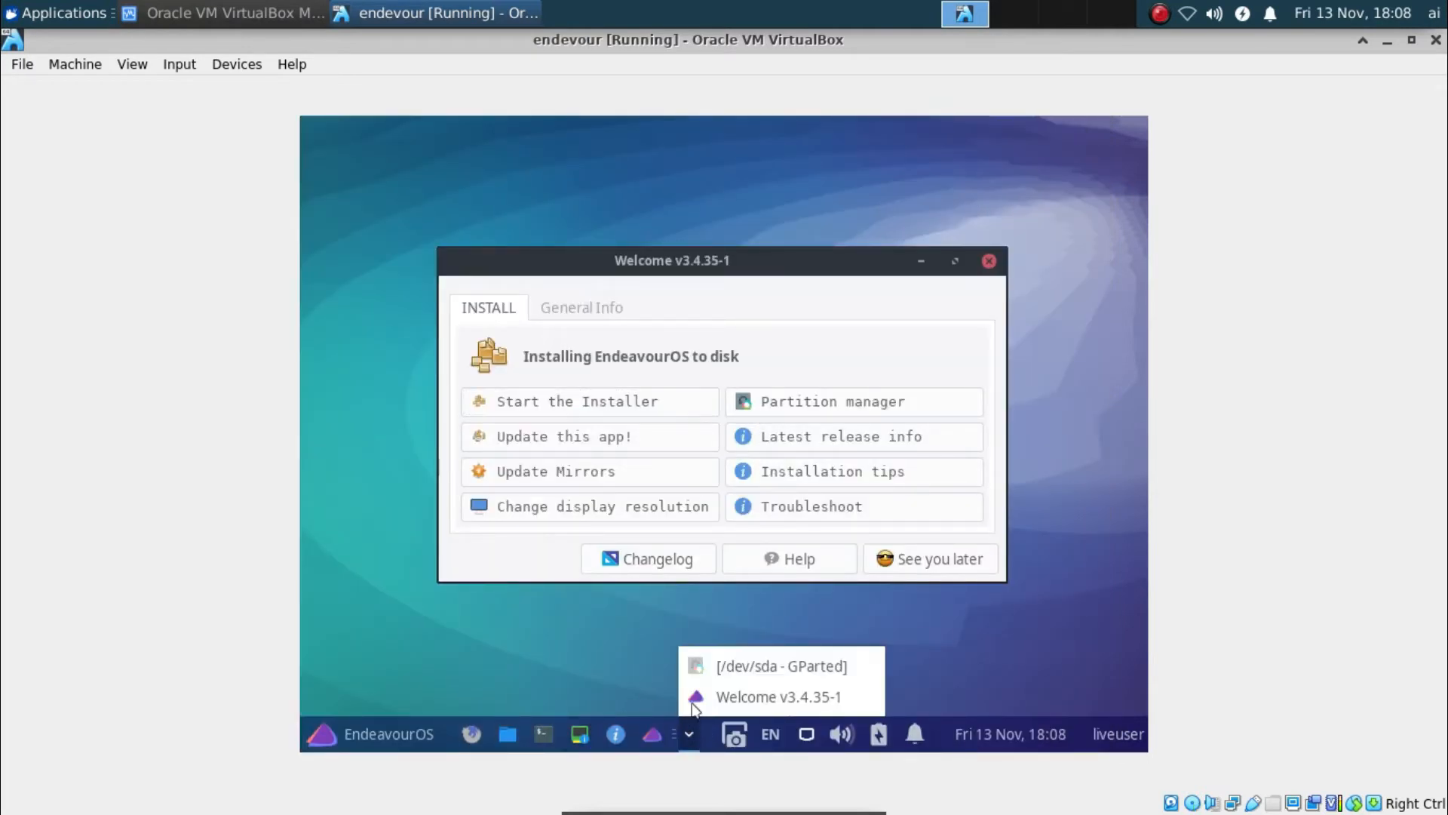
click(701, 696)
click(697, 730)
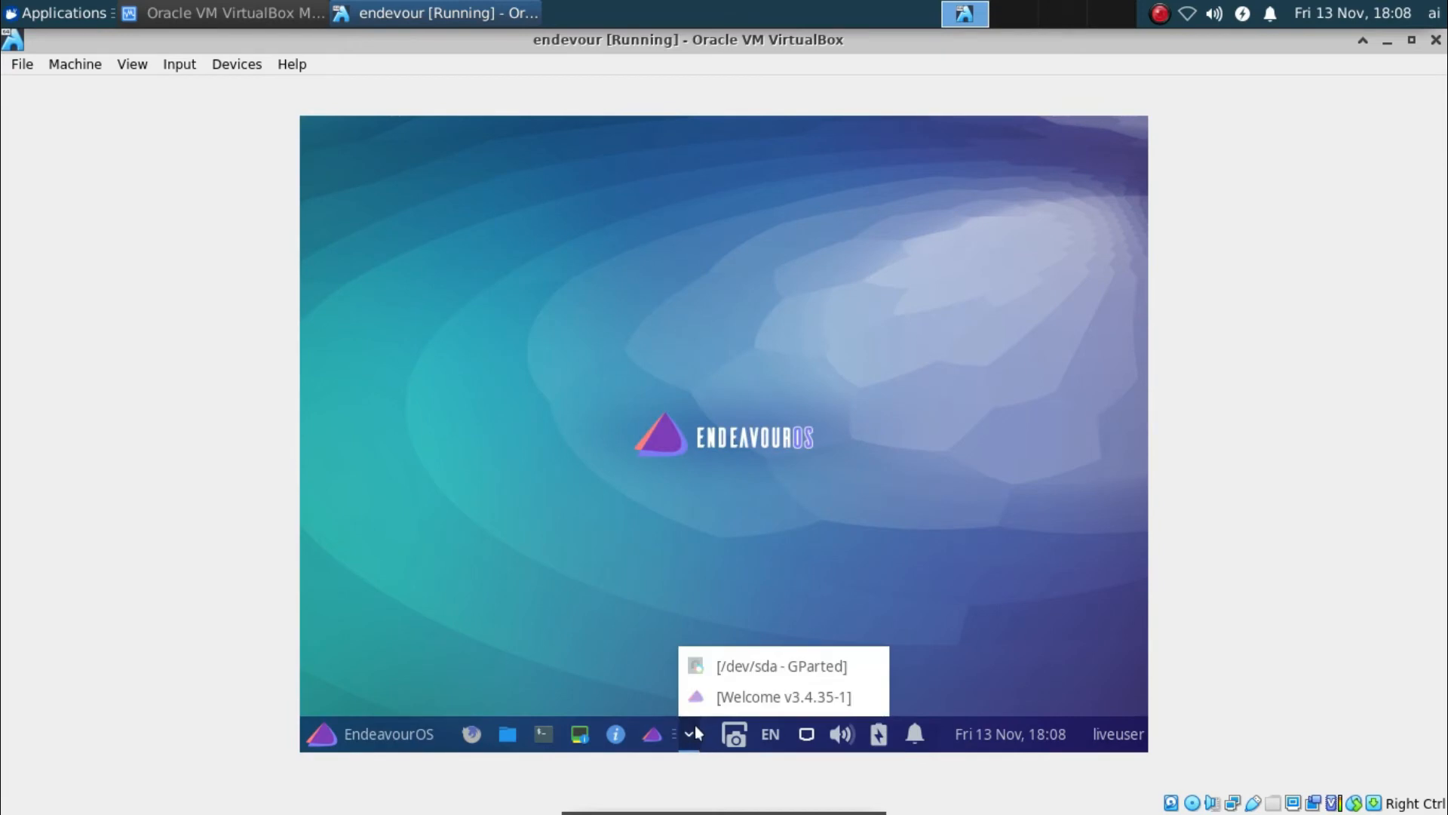
click(690, 697)
click(690, 735)
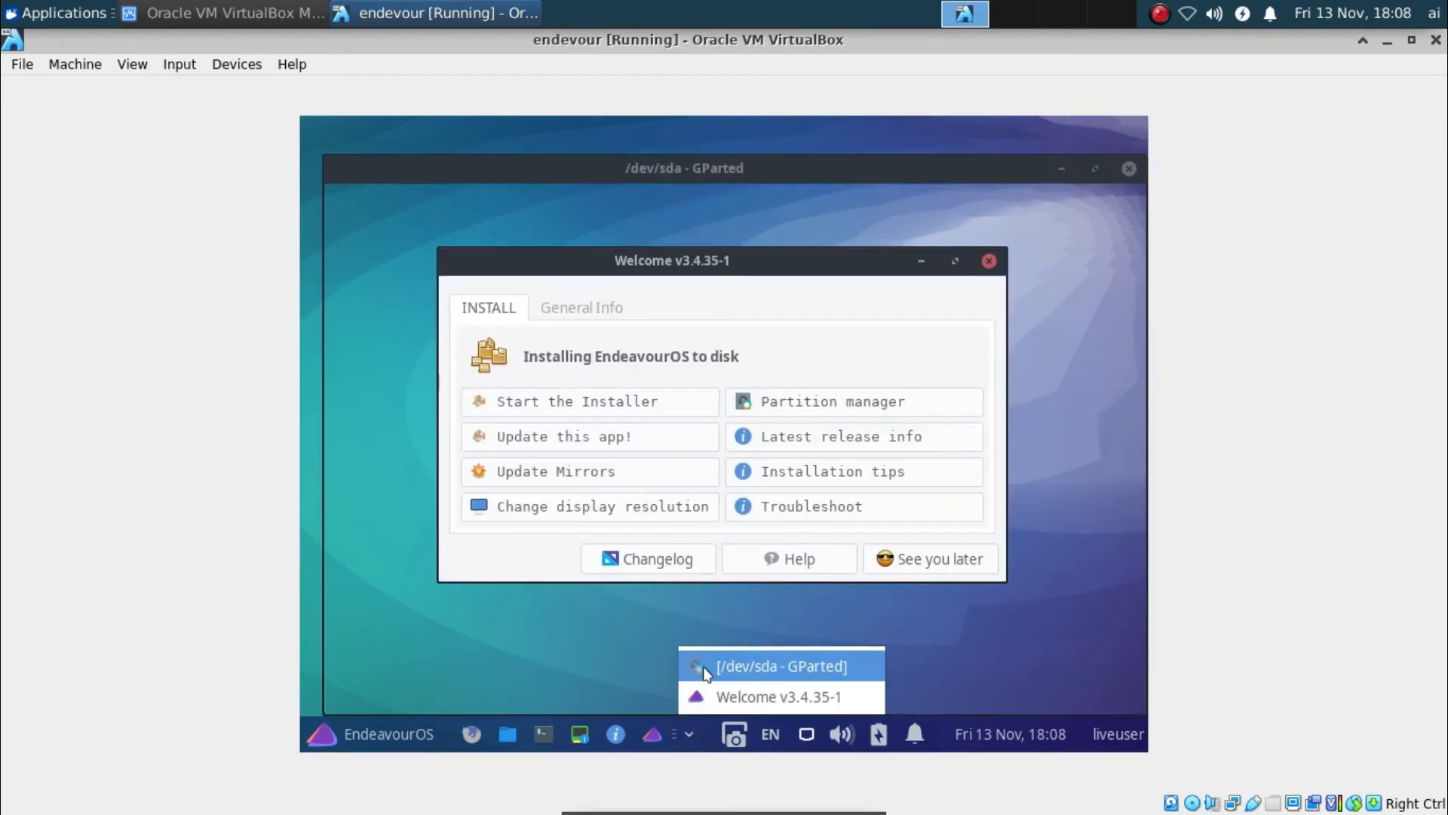
Create and apply a new partition table on /dev/sda in GParted
click(706, 666)
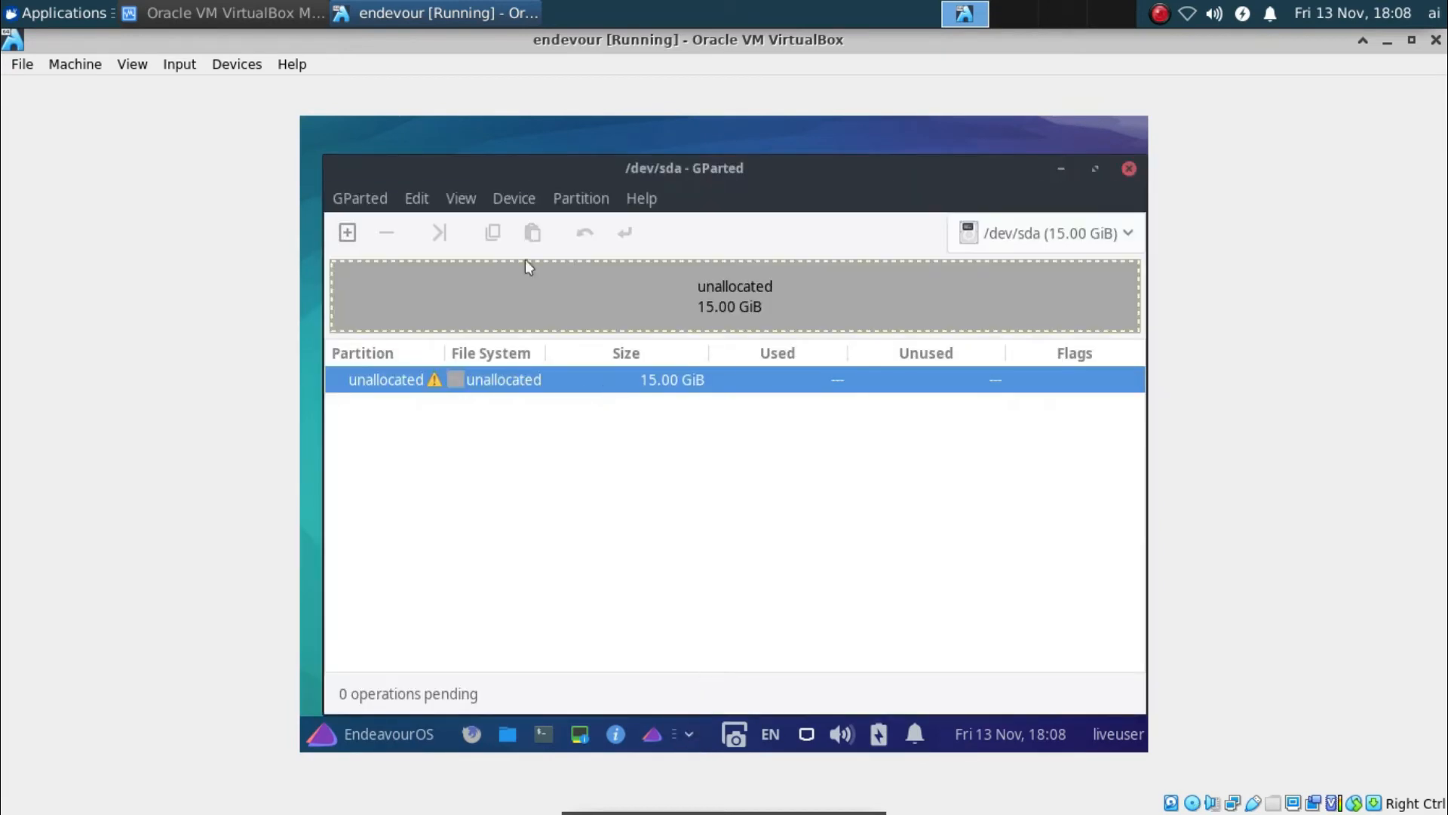
click(513, 199)
click(590, 233)
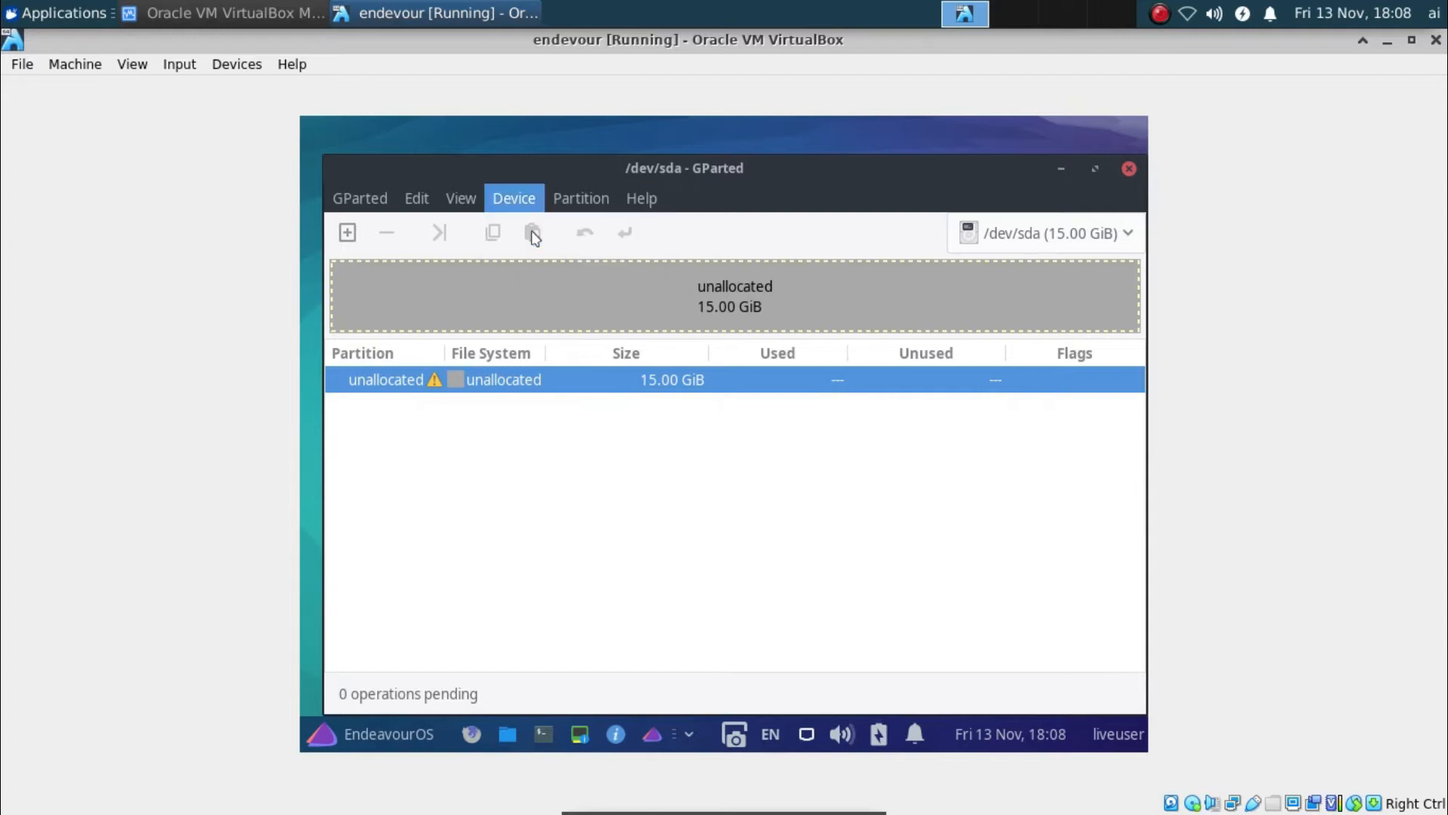
click(990, 526)
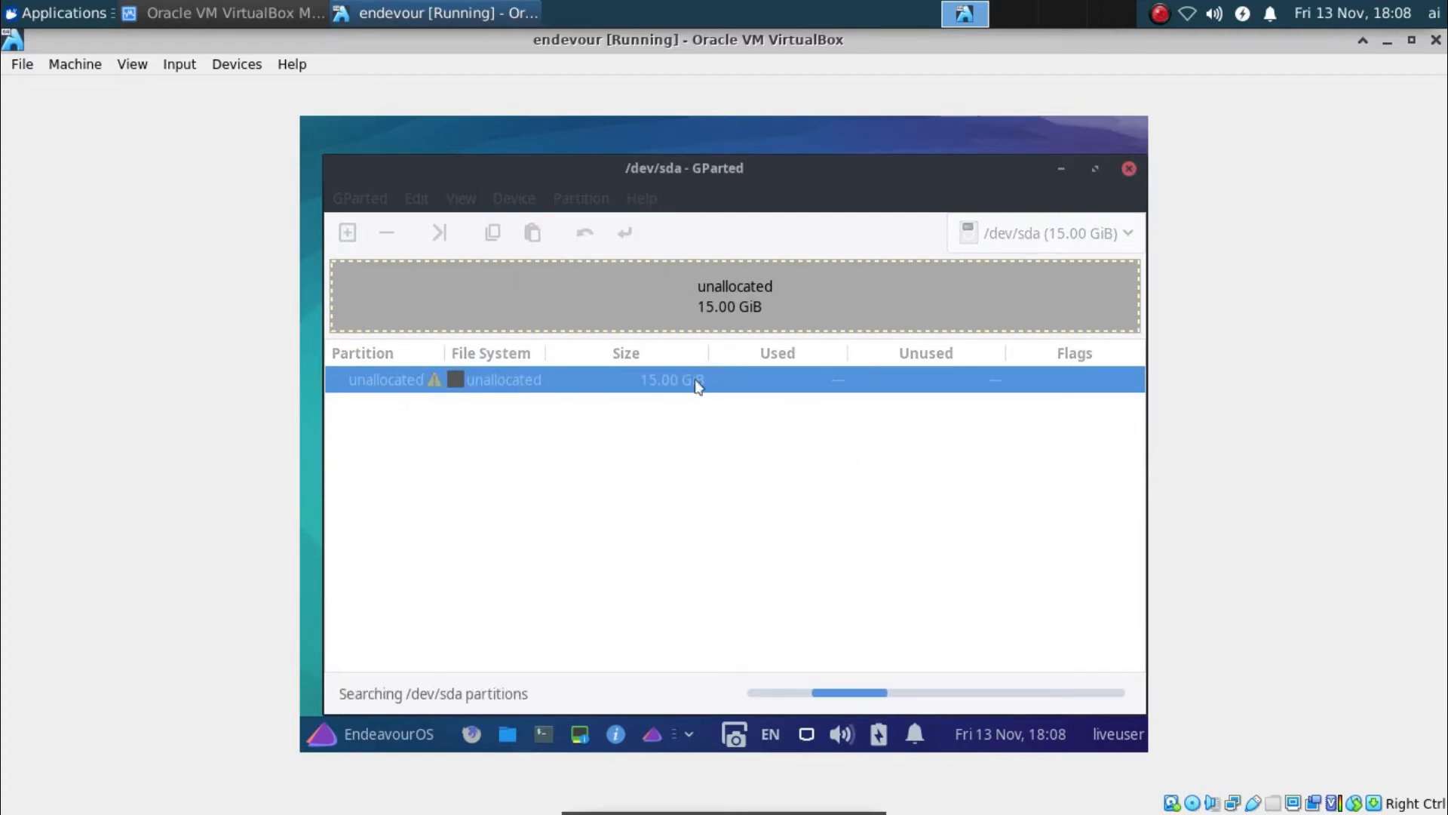
Queue a 12.30 GiB ext4 primary partition, leaving 2.70 GiB unallocated after it
right_click(702, 379)
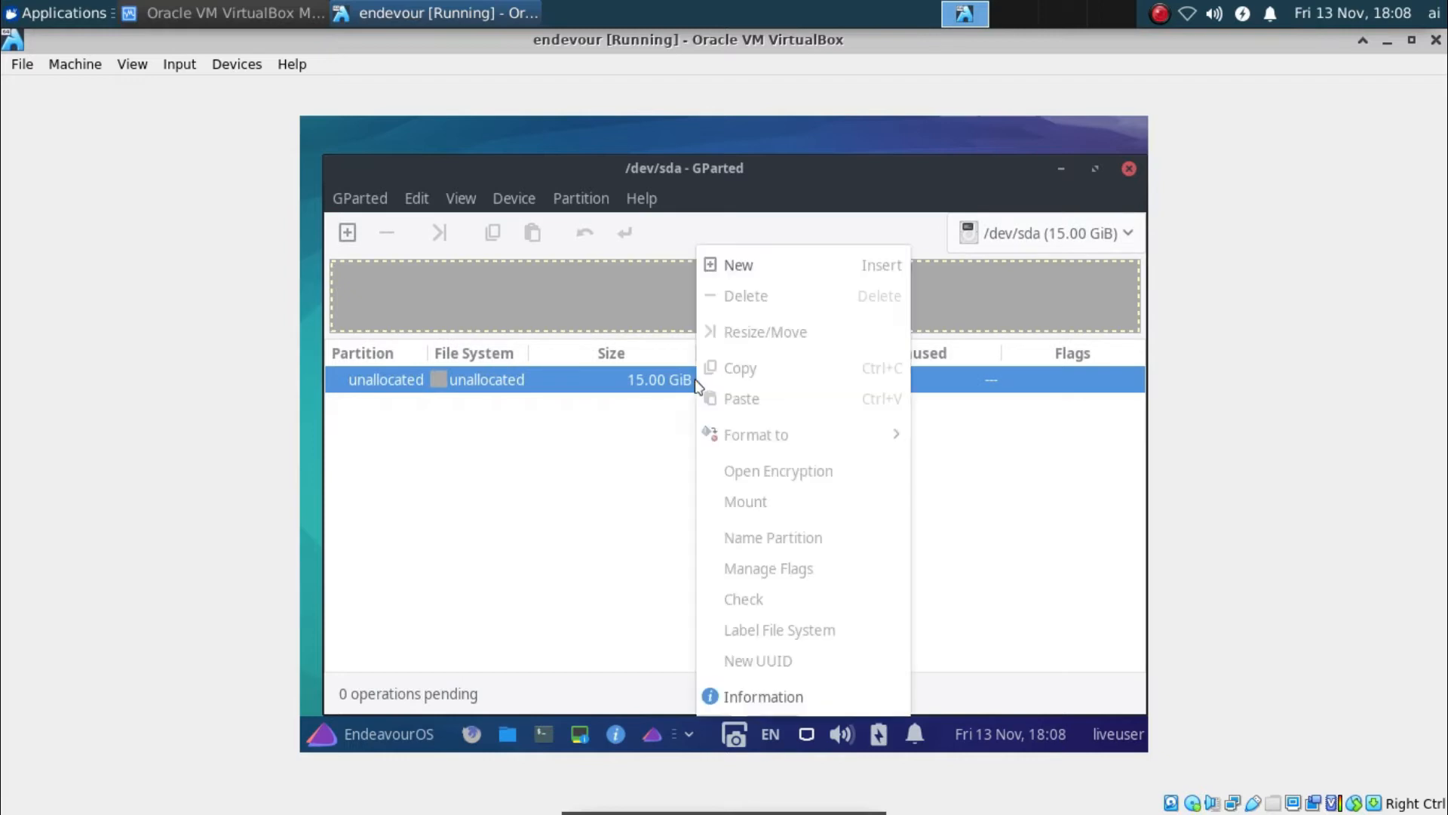
click(747, 272)
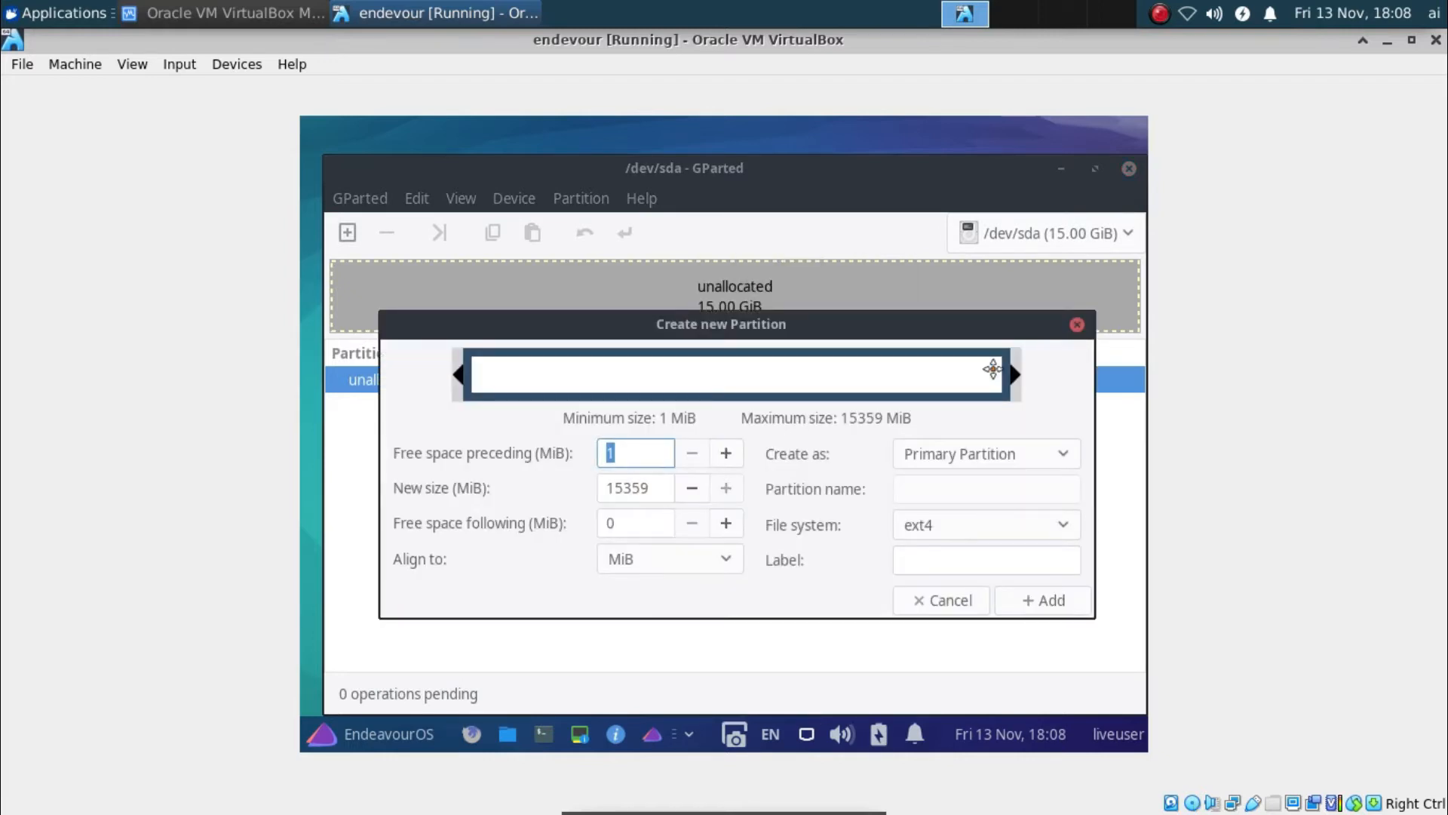
drag(1013, 371, 914, 374)
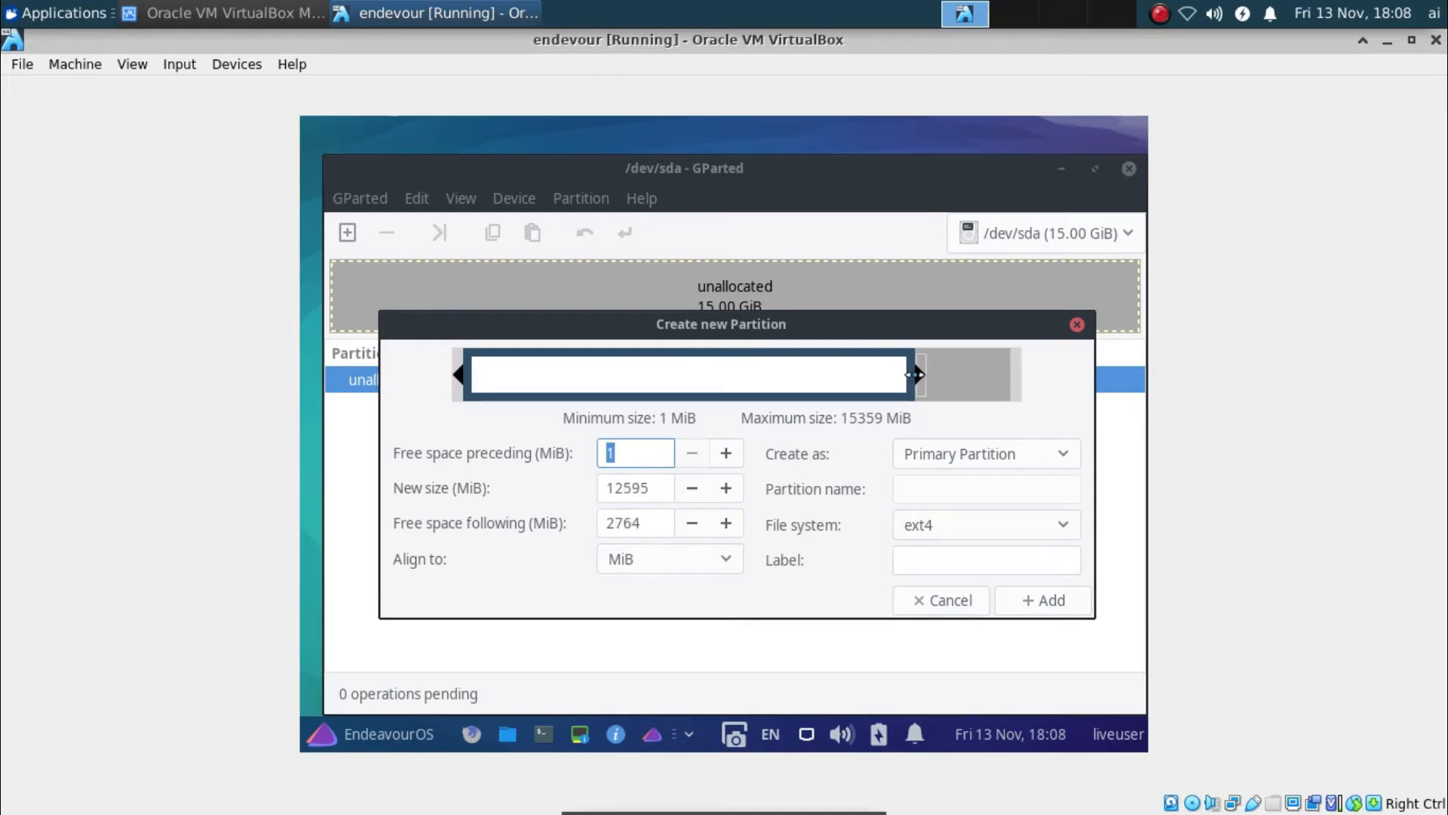
click(1060, 600)
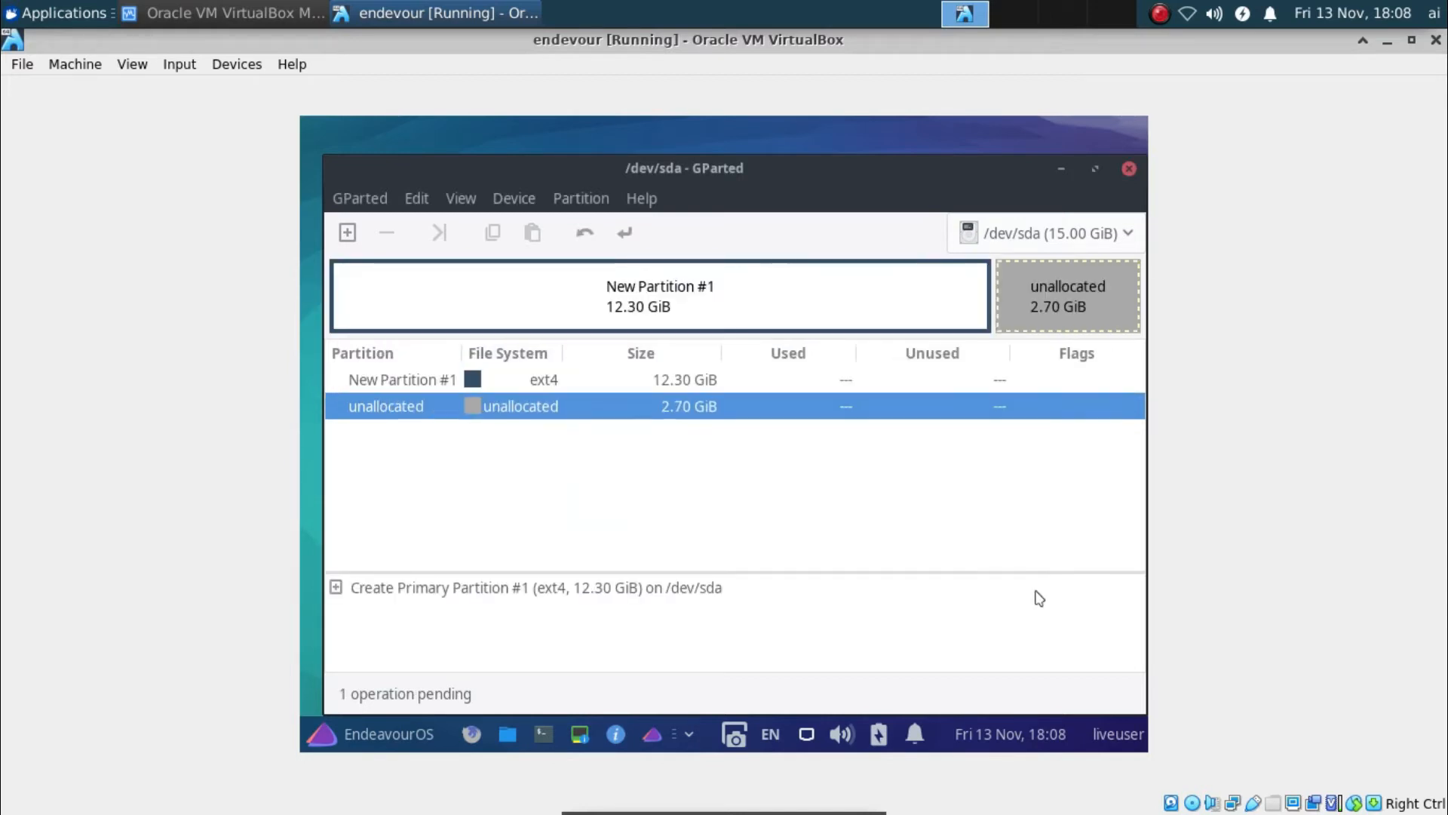
Queue a 2.70 GiB primary linux-swap partition in the leftover unallocated space, then review both new partitions
right_click(785, 420)
click(823, 276)
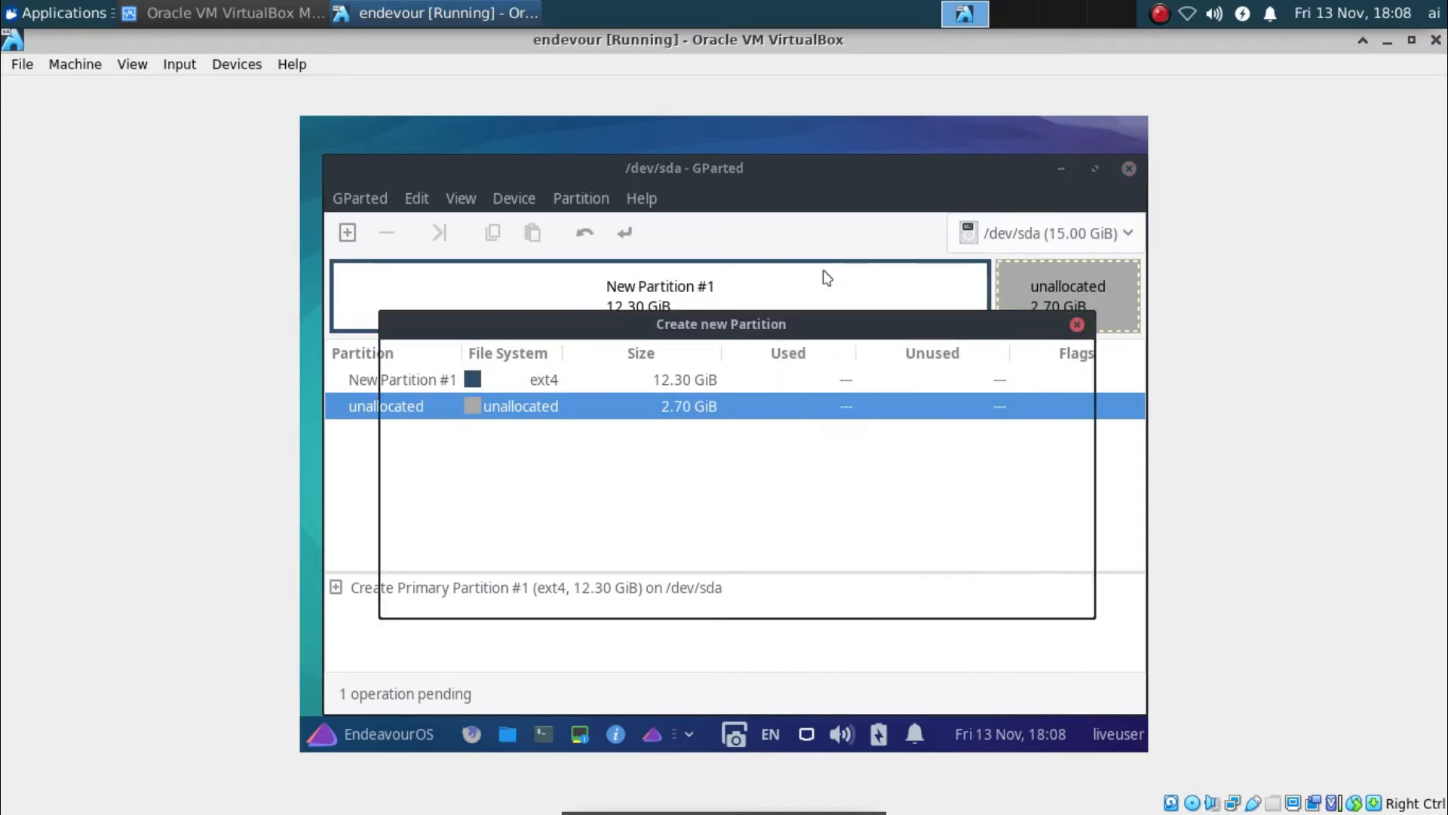
click(985, 454)
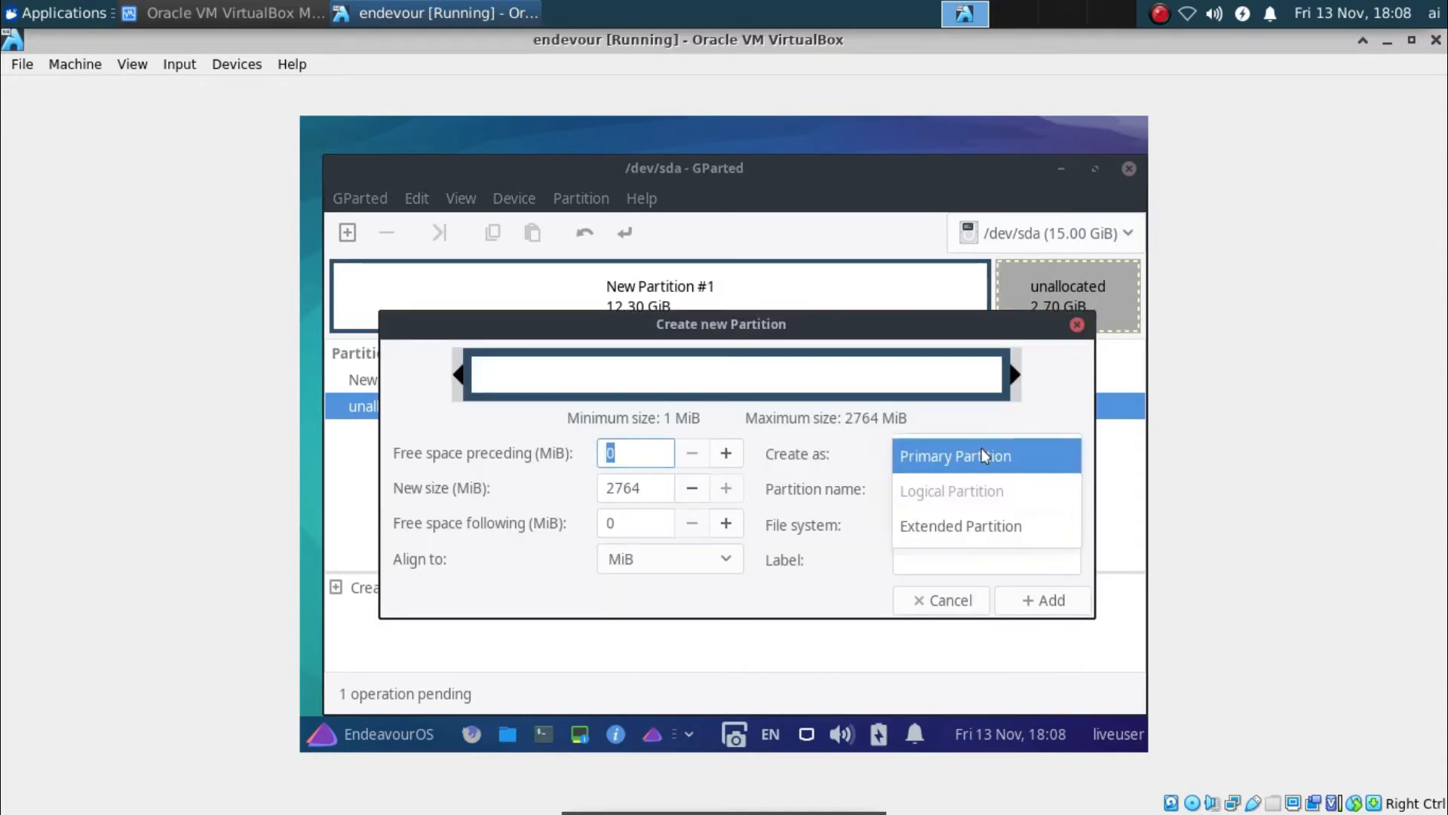
click(980, 454)
click(938, 525)
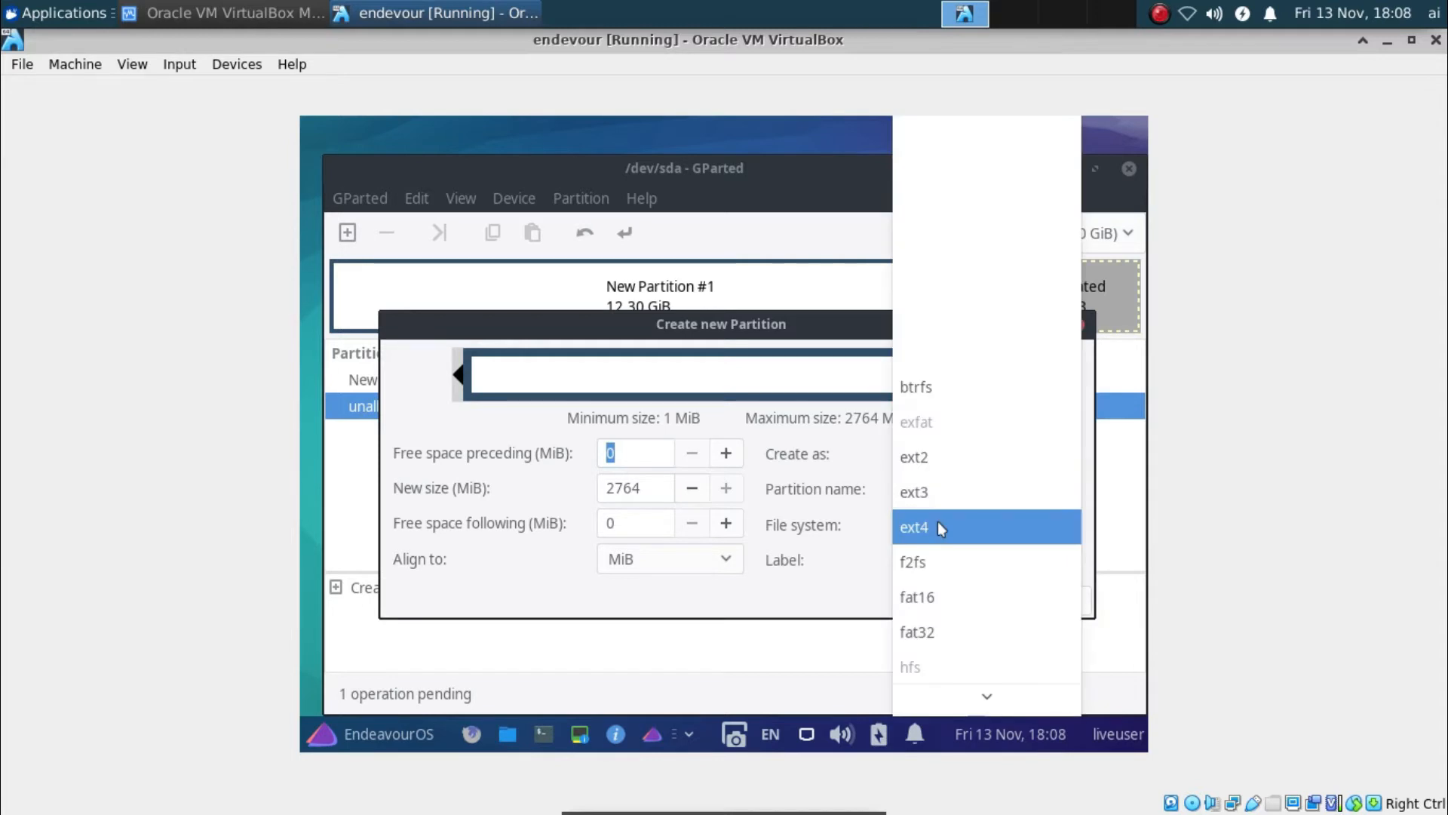
click(832, 577)
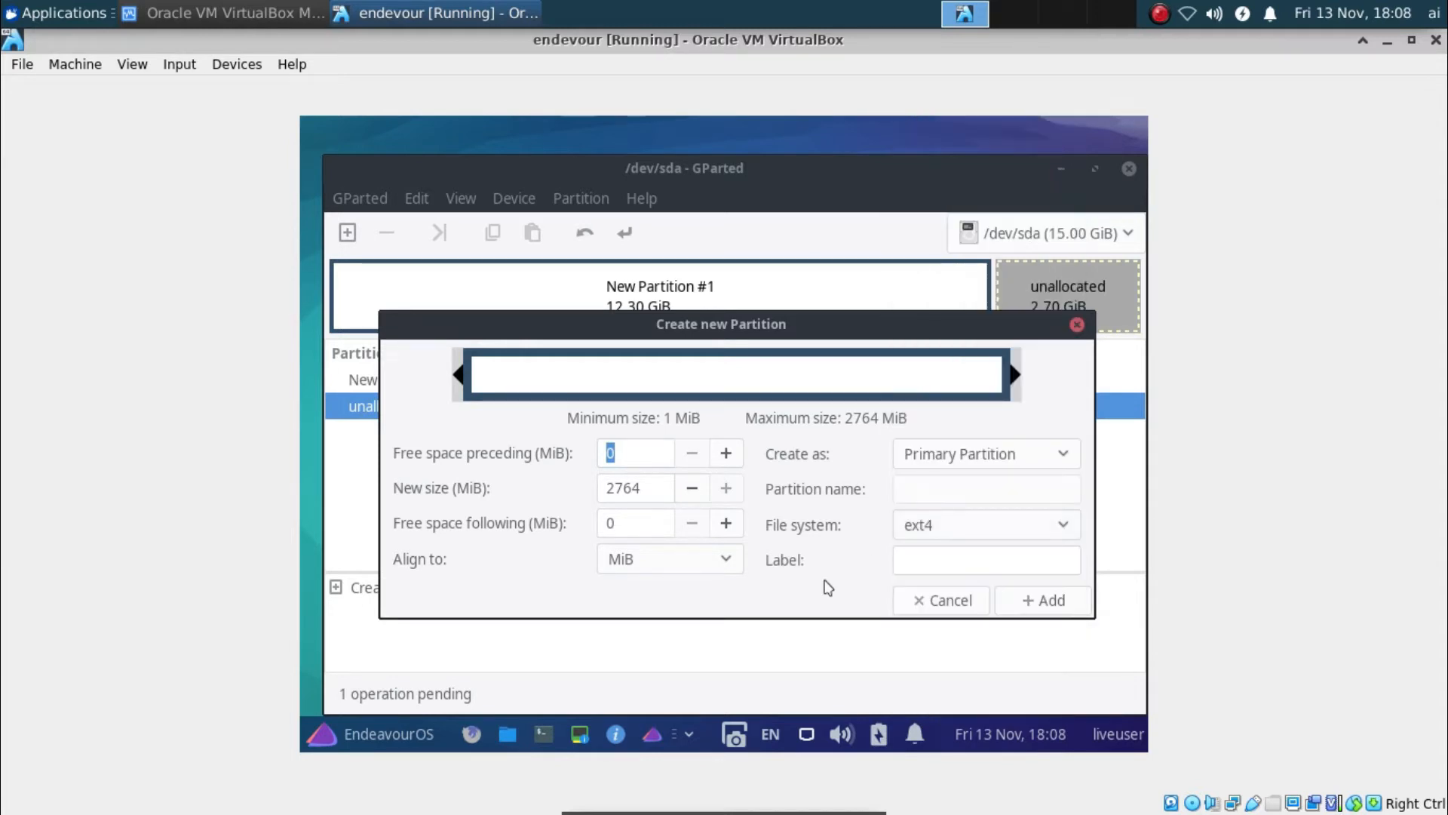
click(968, 528)
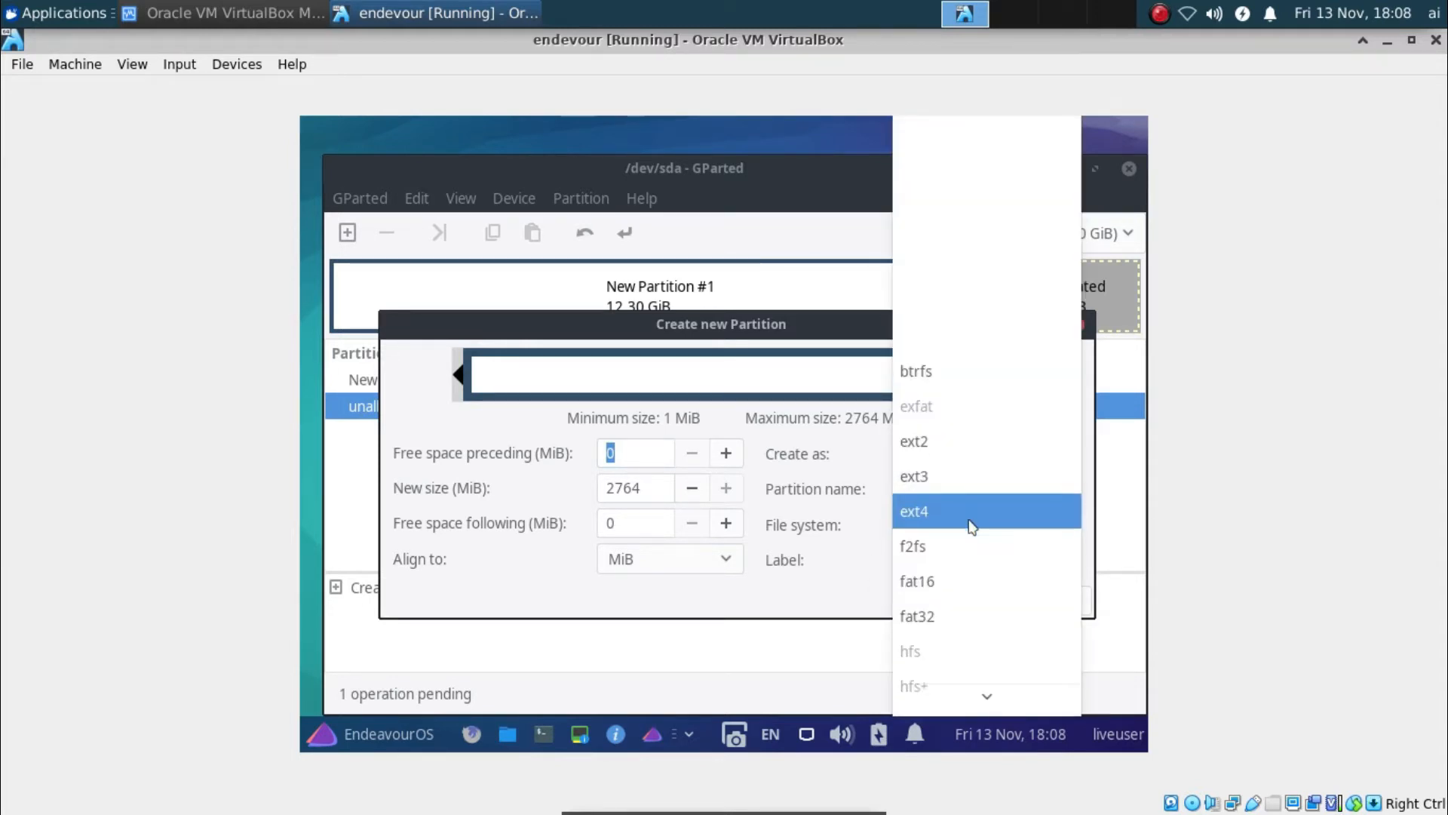
scroll(968, 519, down, 5)
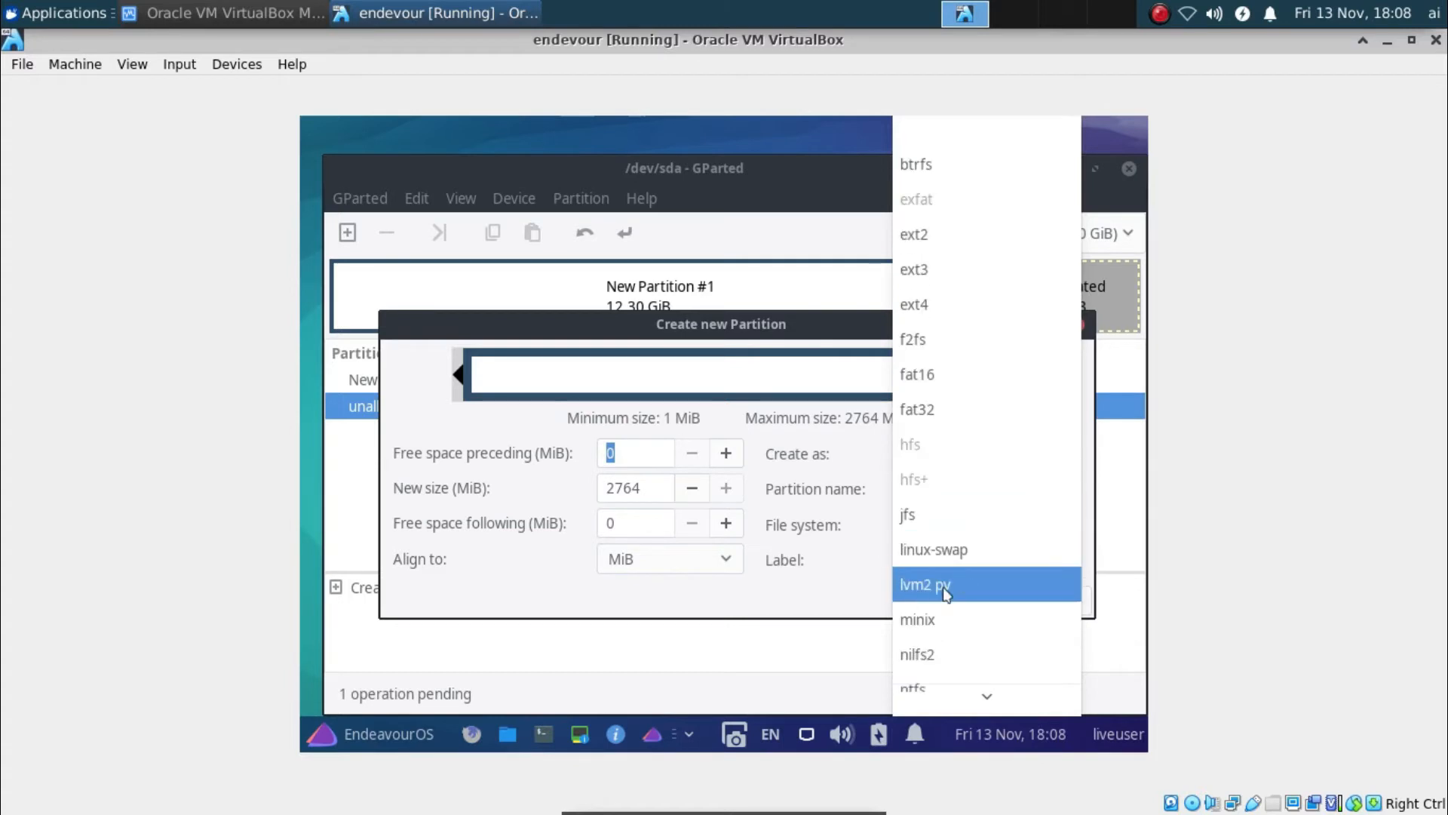
click(939, 550)
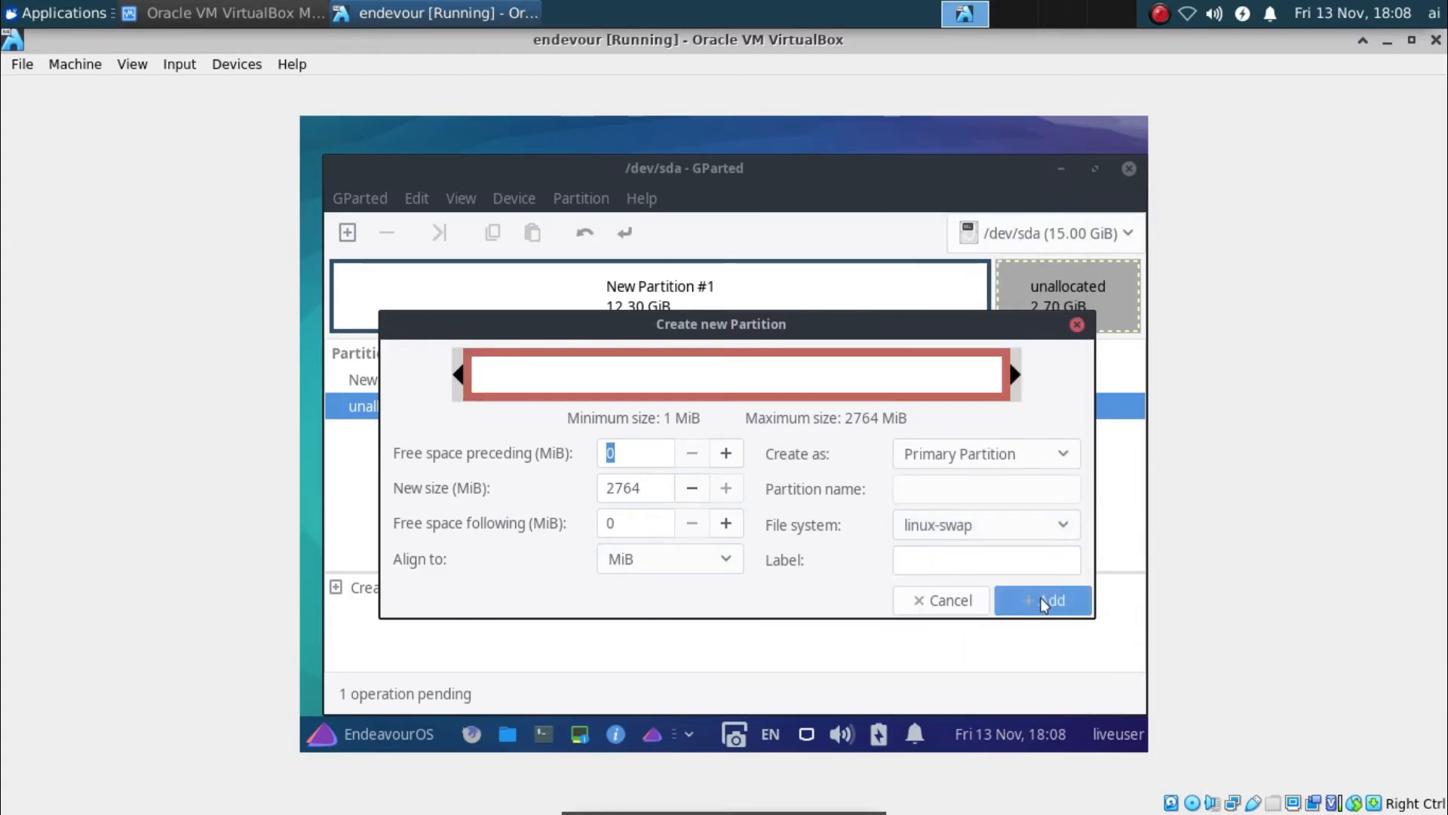
click(1040, 597)
click(780, 389)
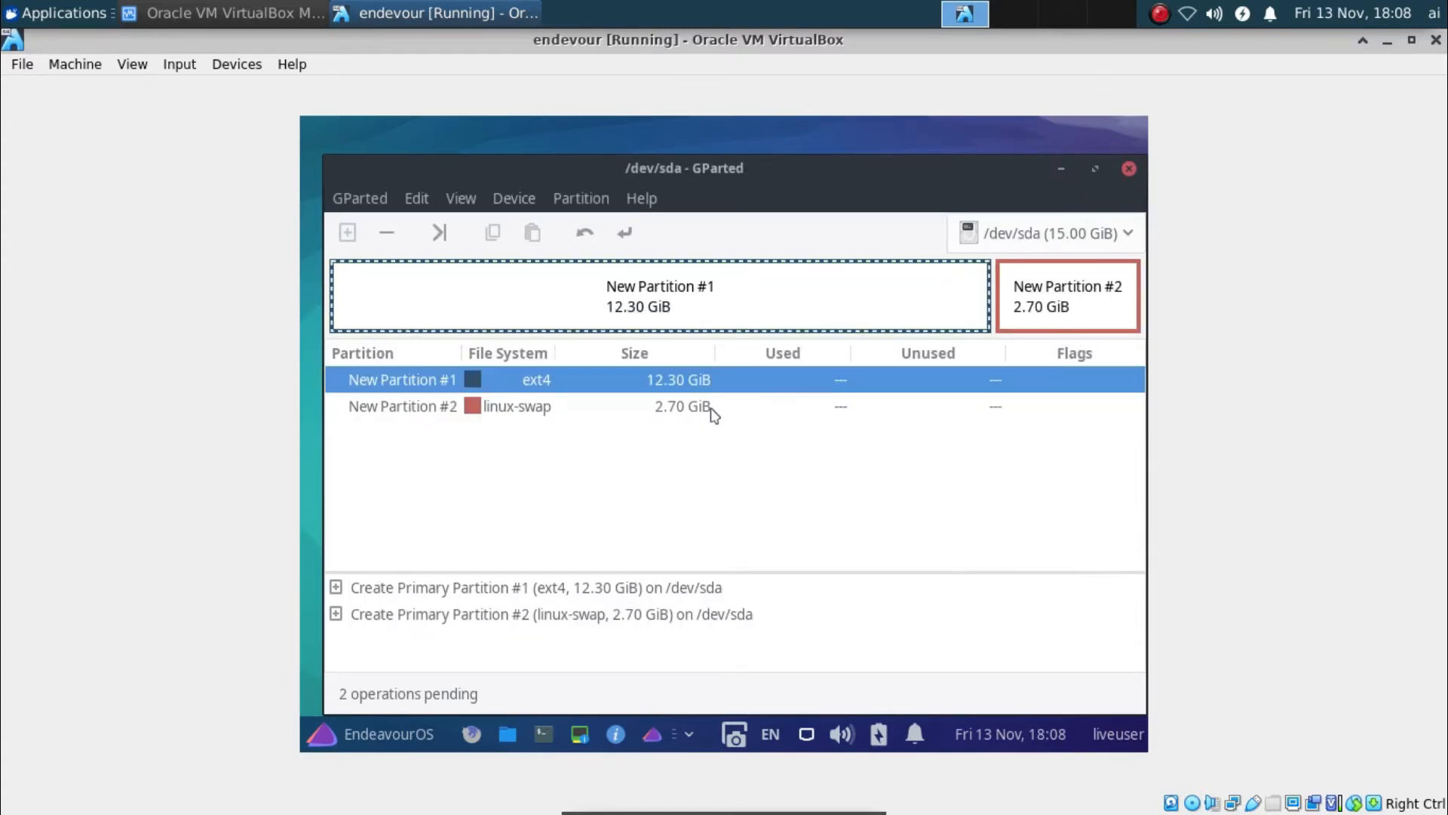
click(712, 412)
click(700, 388)
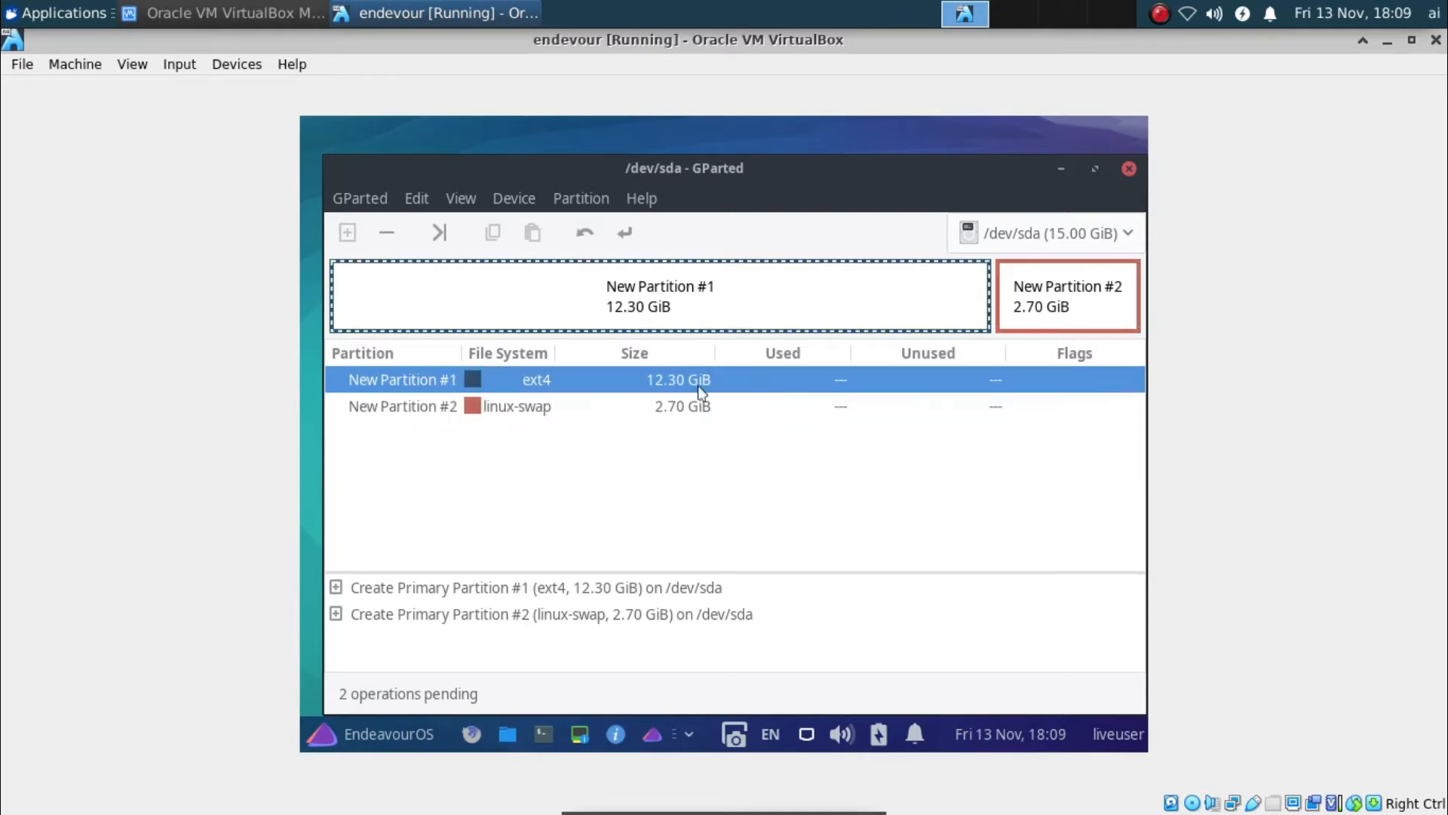
Write the pending ext4 and linux-swap partitions to /dev/sda, then close GParted
click(626, 234)
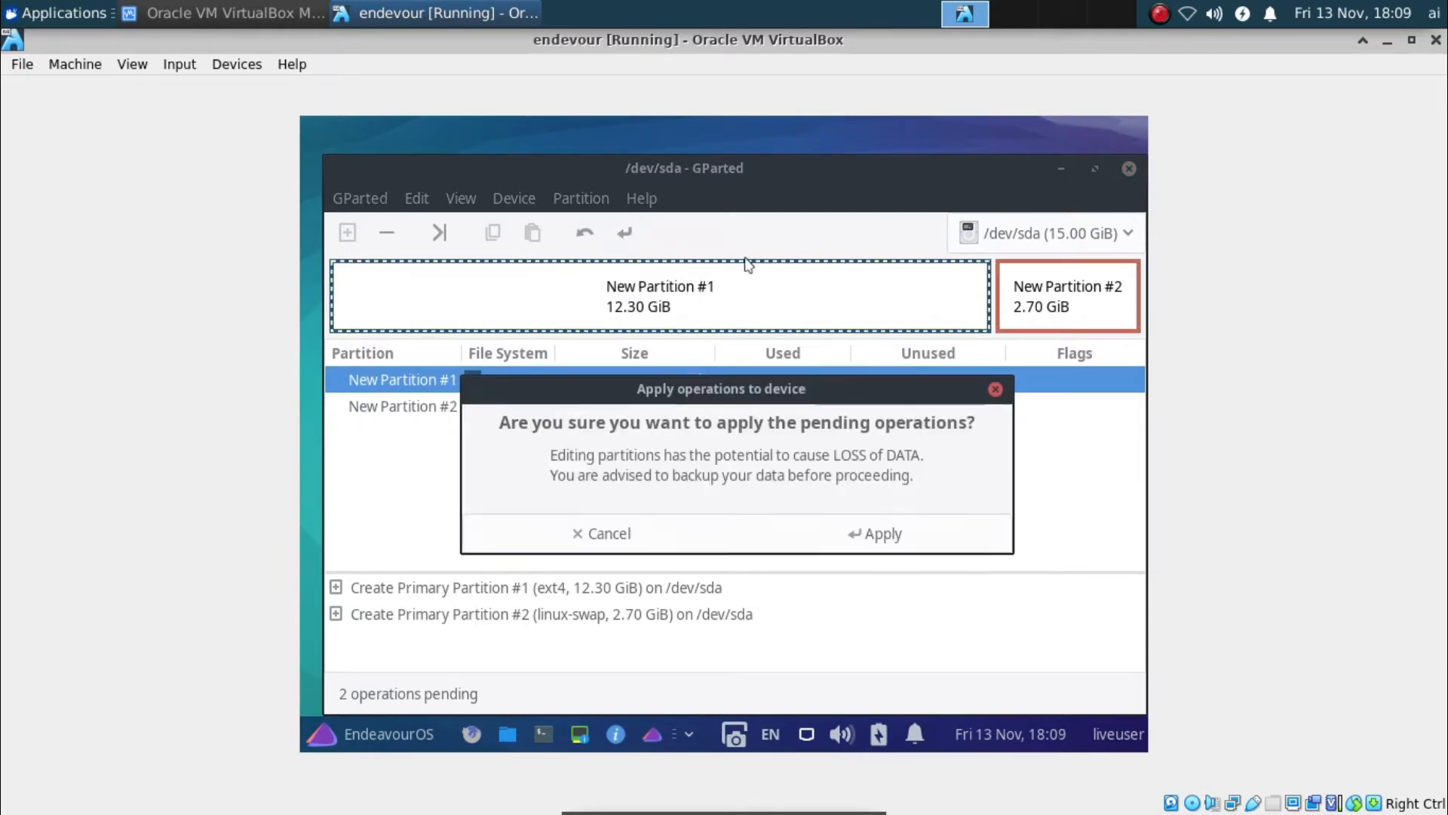
click(890, 533)
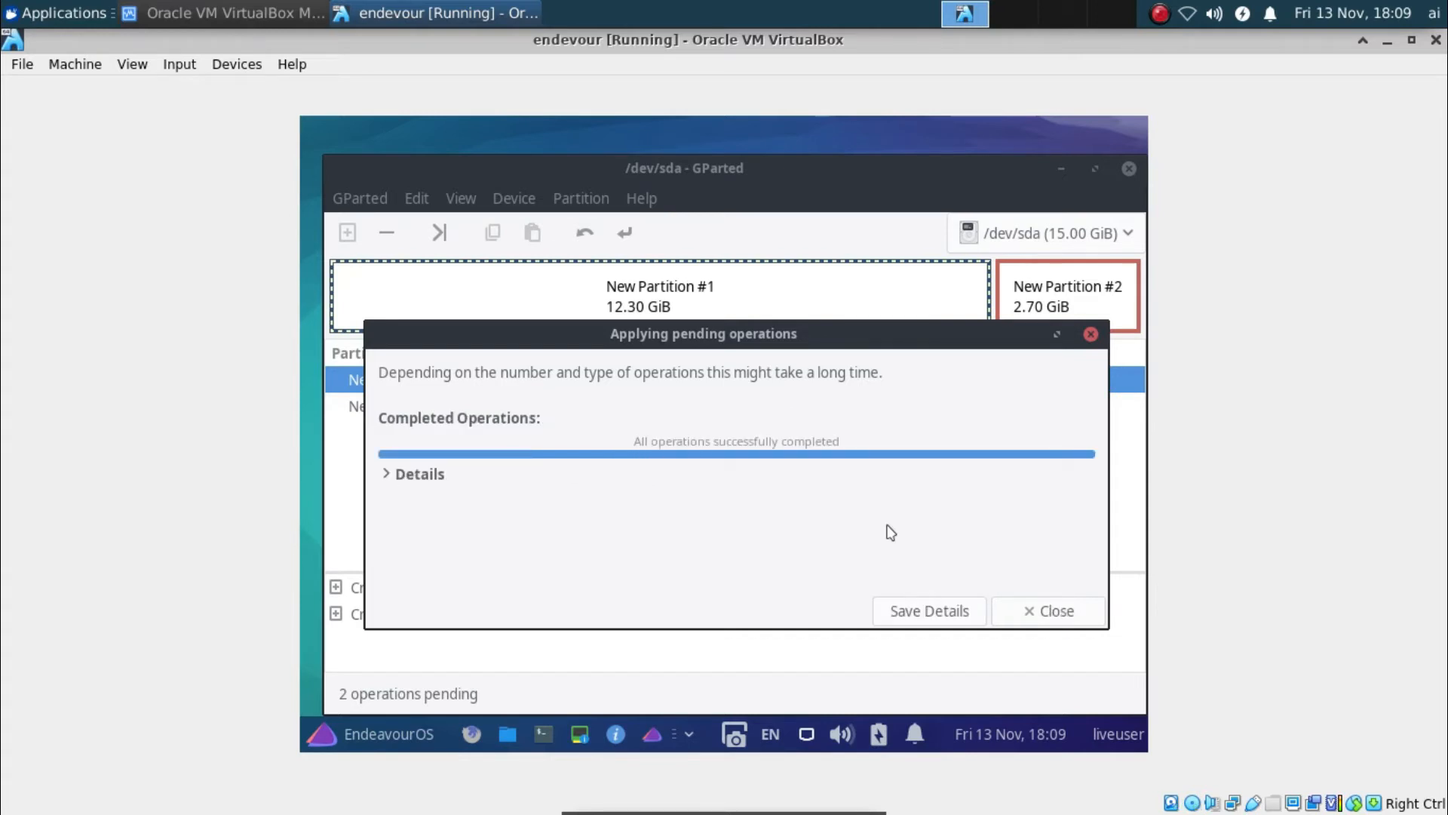
click(1045, 611)
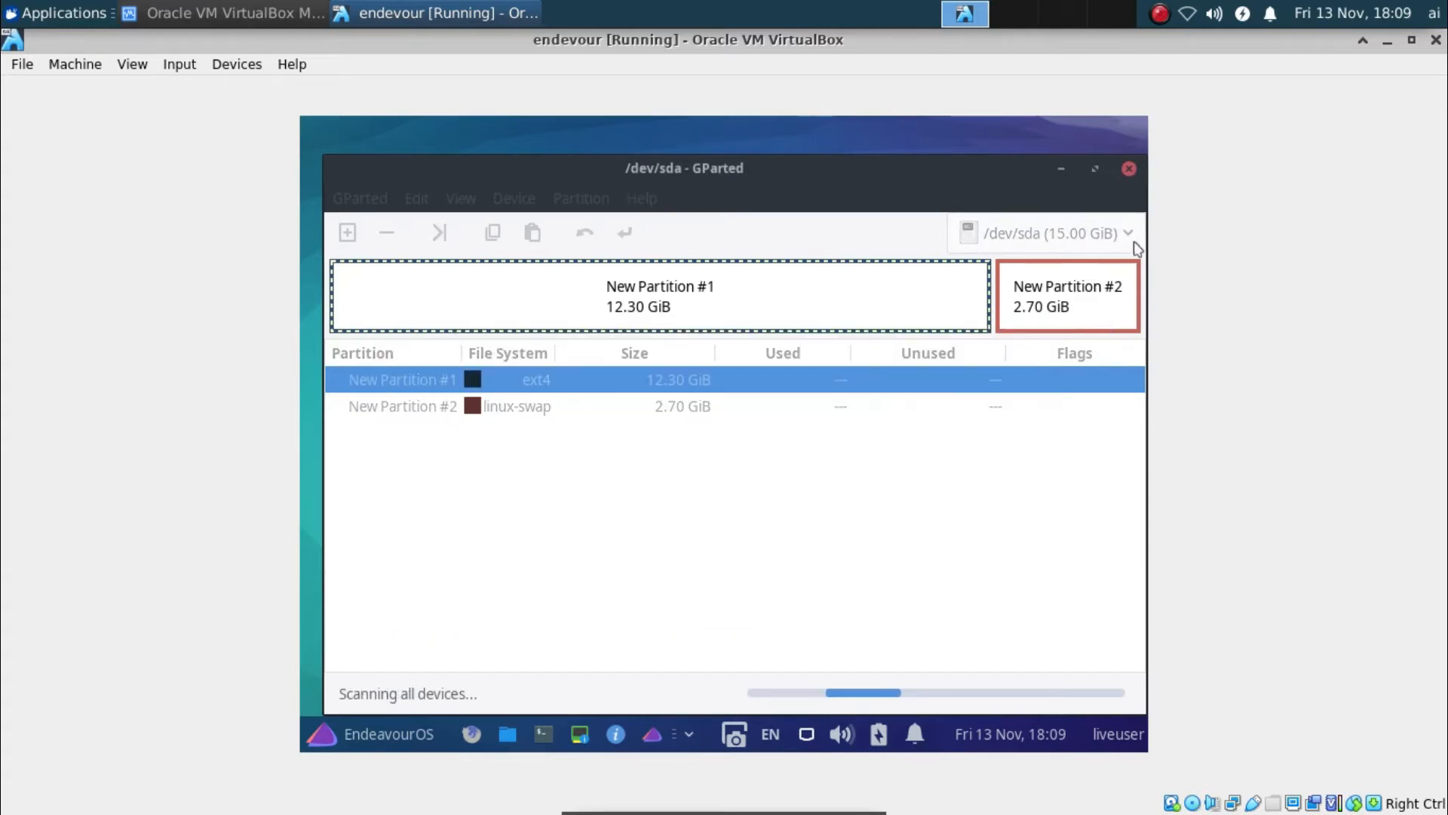
click(1129, 171)
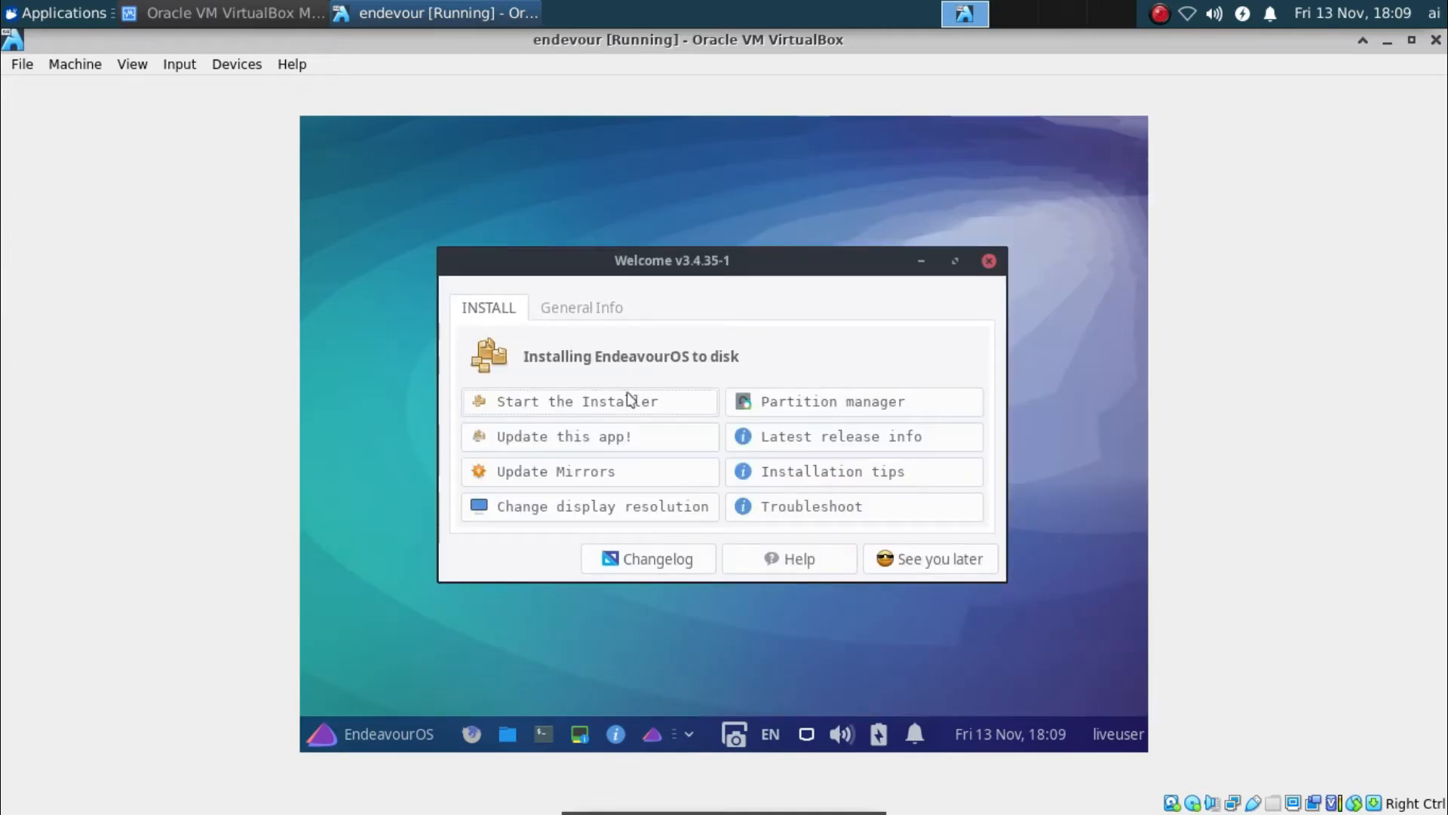
Start the EndeavourOS installer from the Welcome window
click(557, 406)
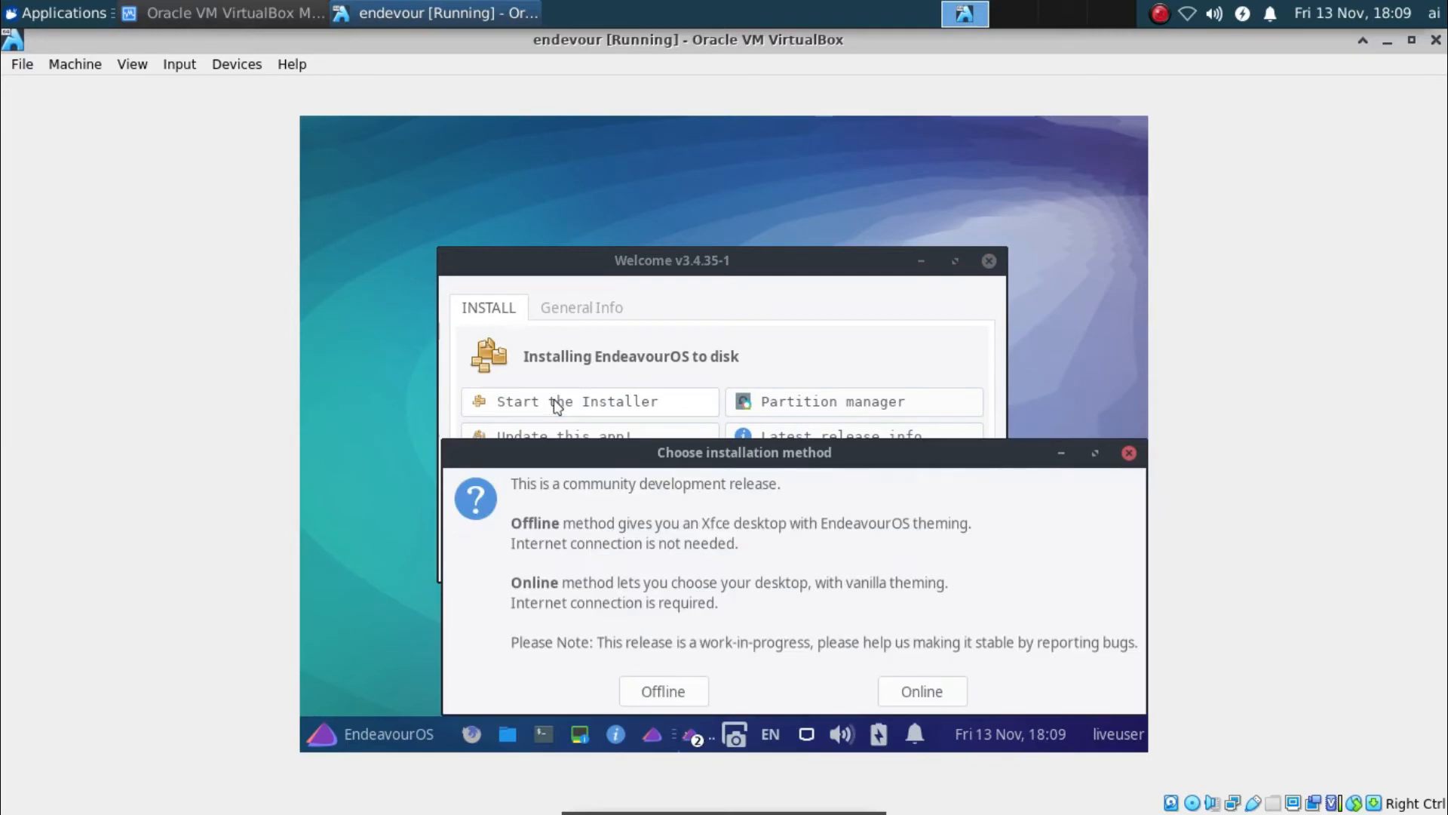
click(912, 694)
Pick the Offline installation method and wait for the Calamares installer to load
click(688, 692)
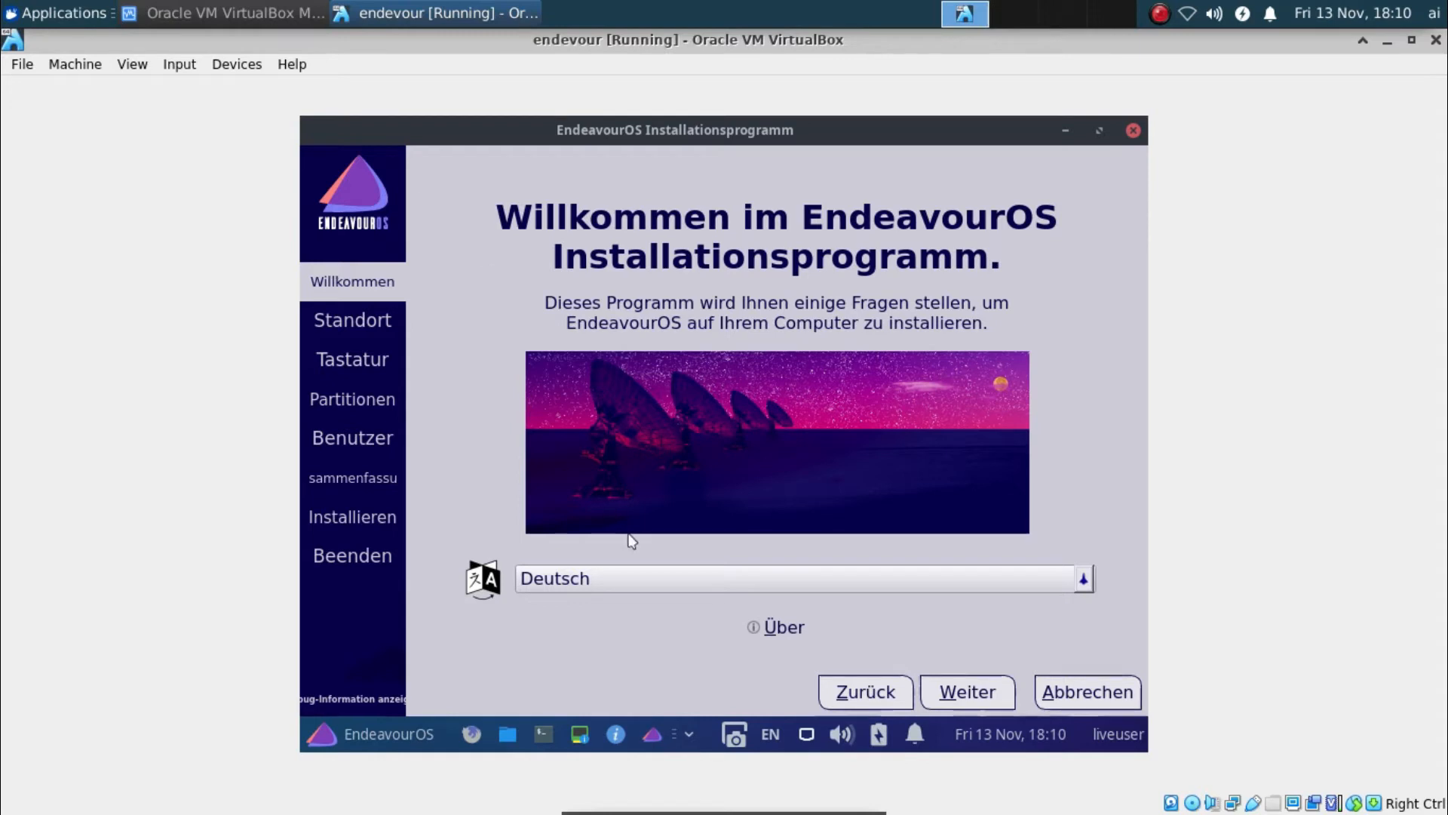
Change the installer language from Deutsch to American English
click(645, 578)
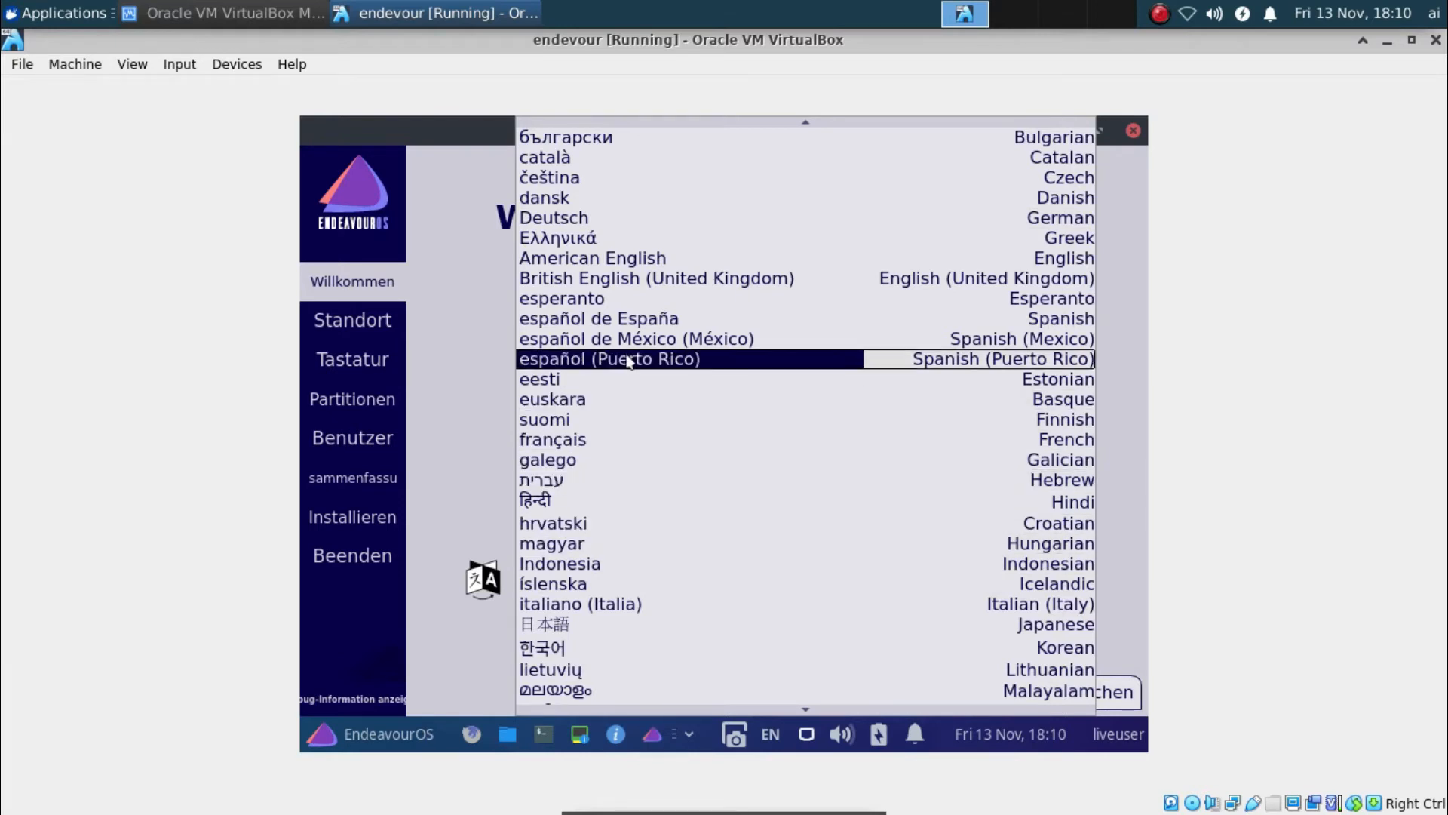
click(618, 261)
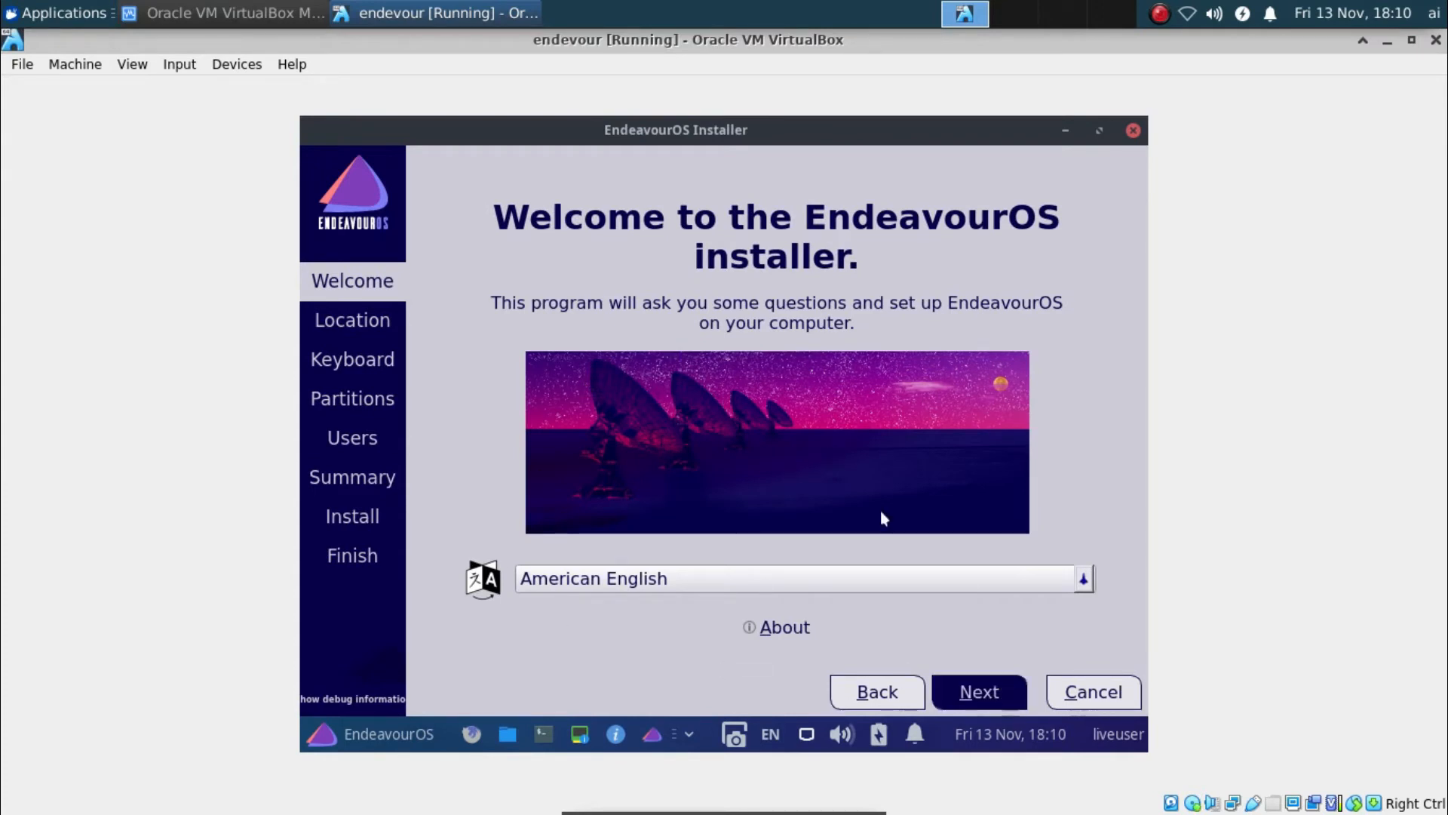
On the Location page, try various European time zones on the world map
click(988, 690)
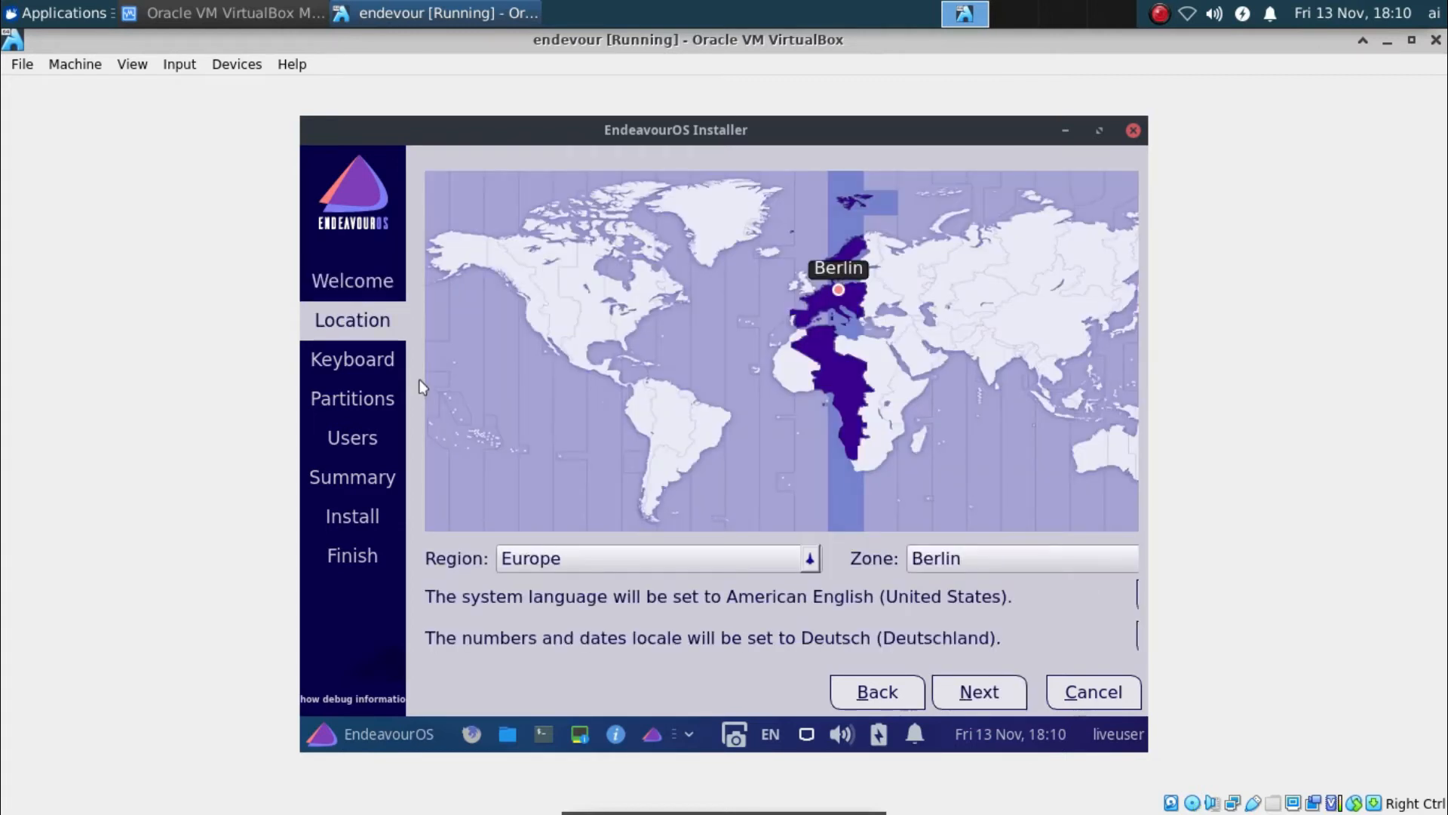
click(1058, 419)
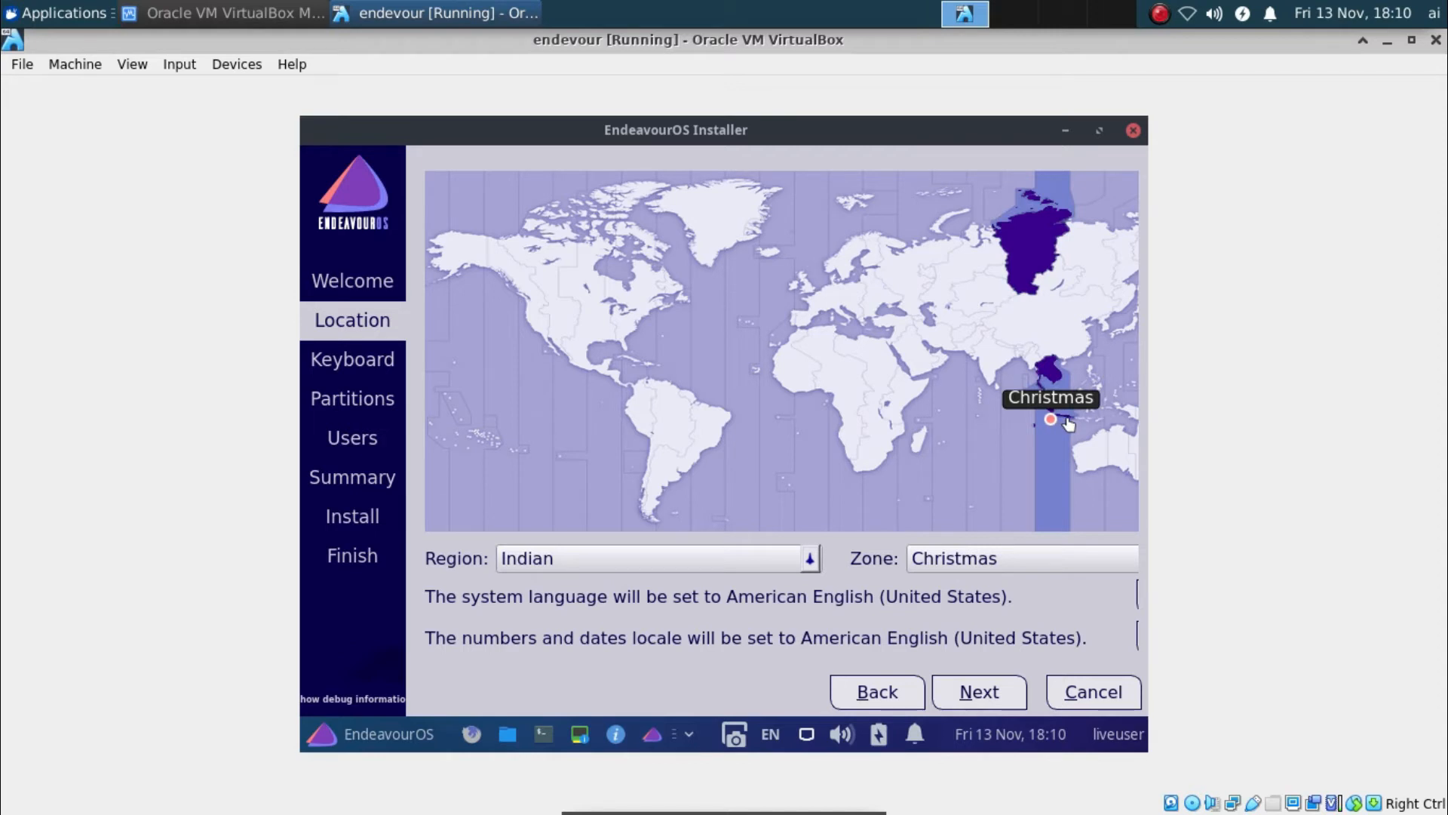
click(1069, 420)
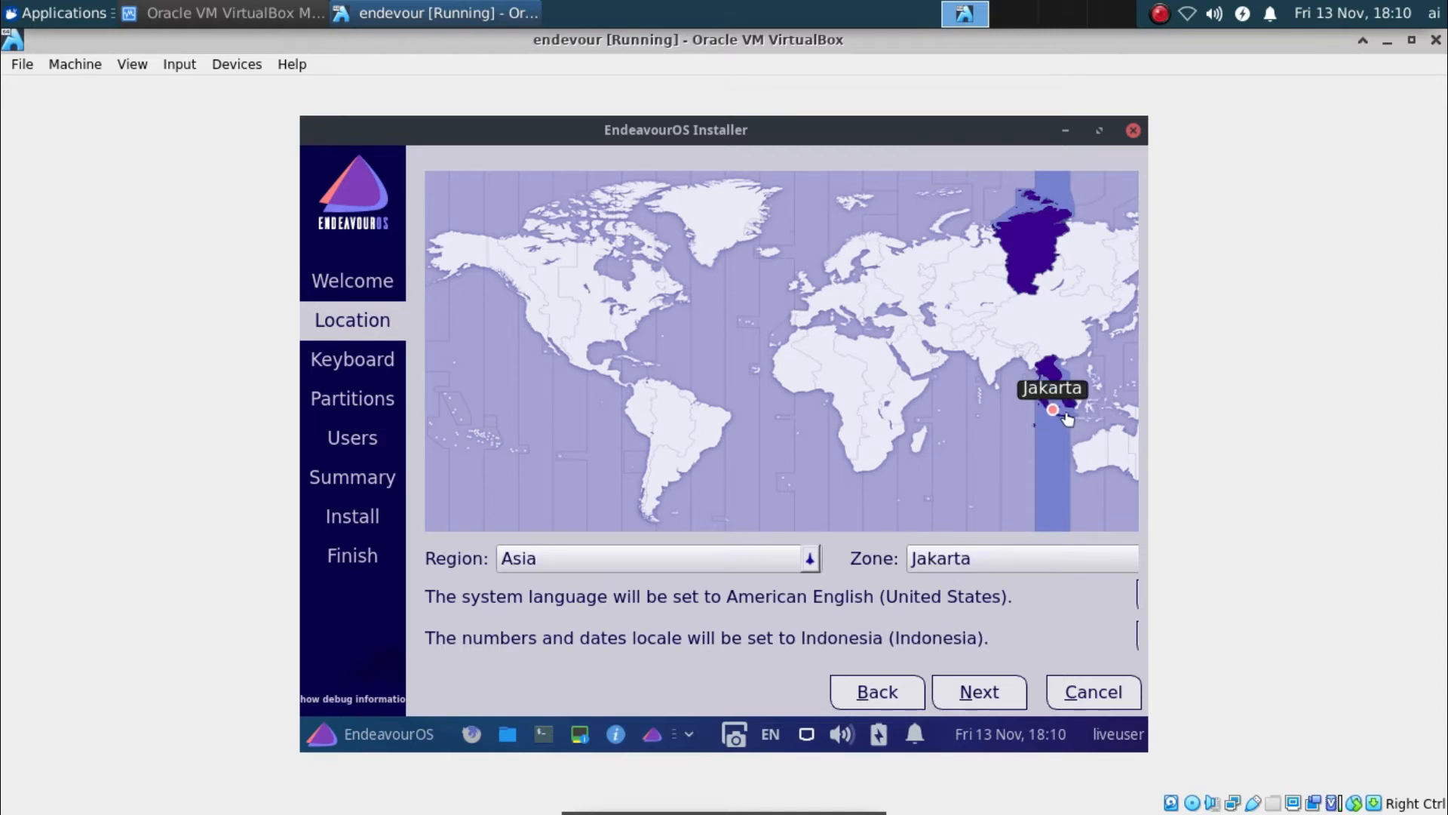
click(813, 300)
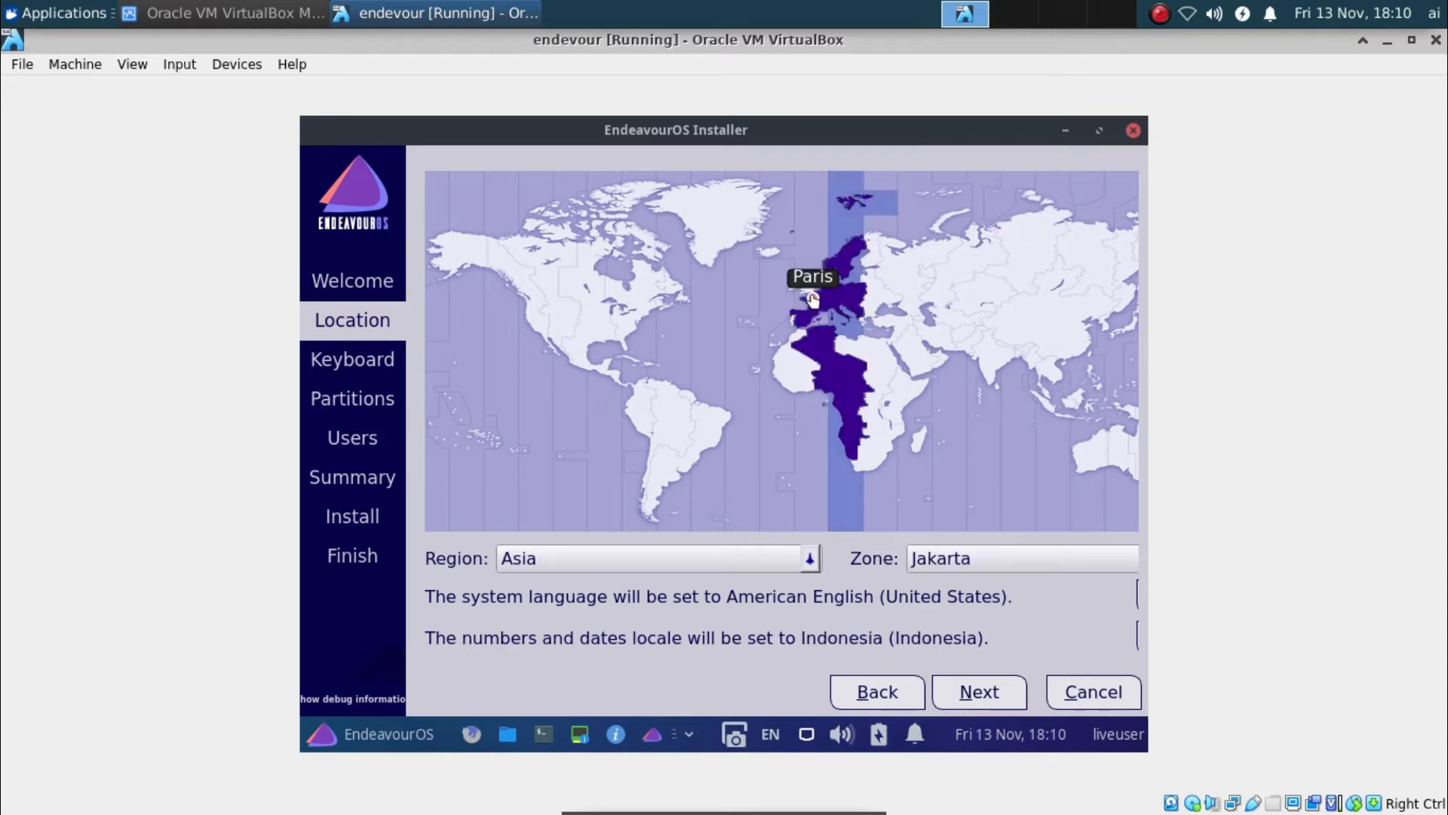
click(824, 292)
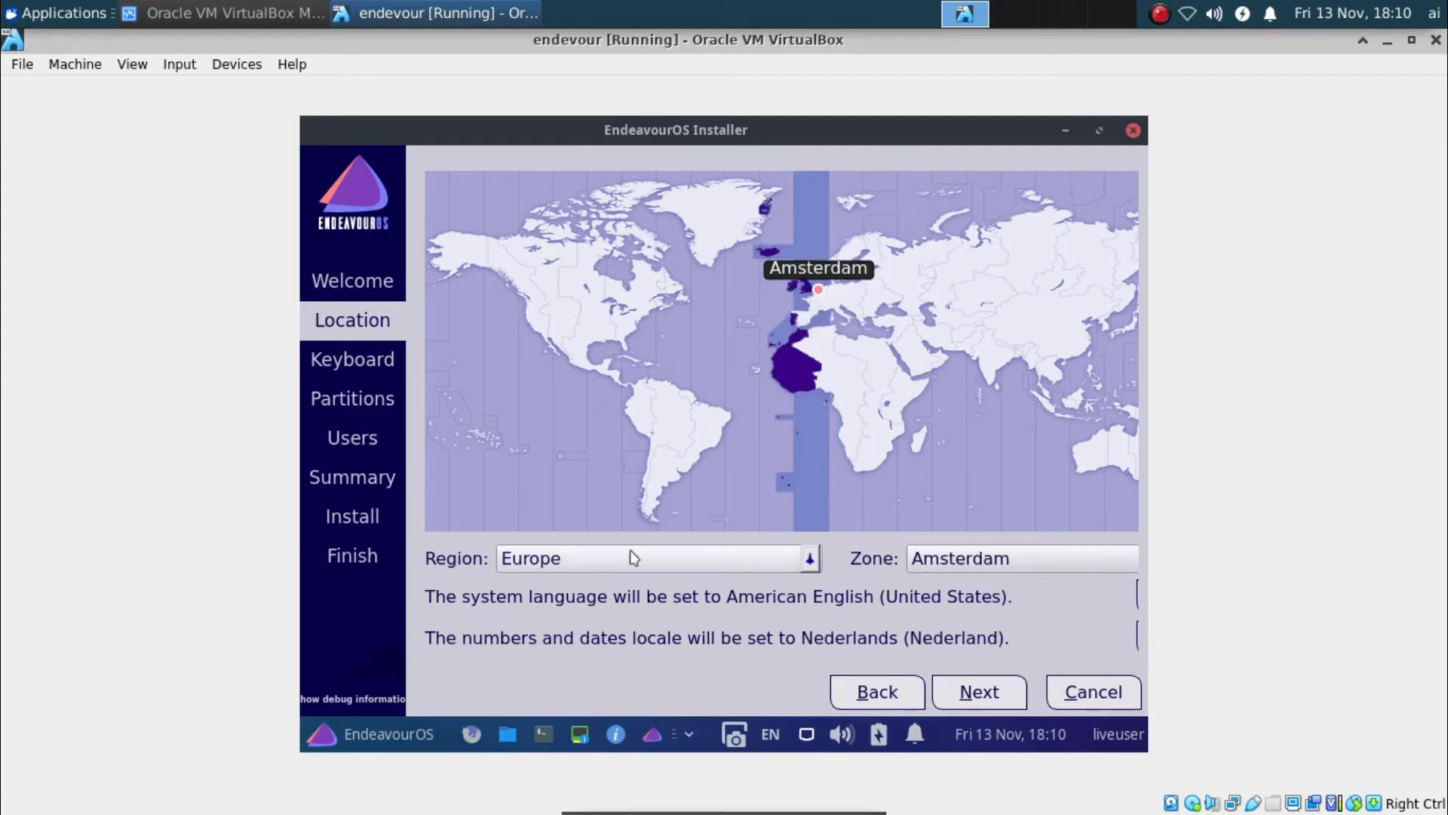
click(838, 265)
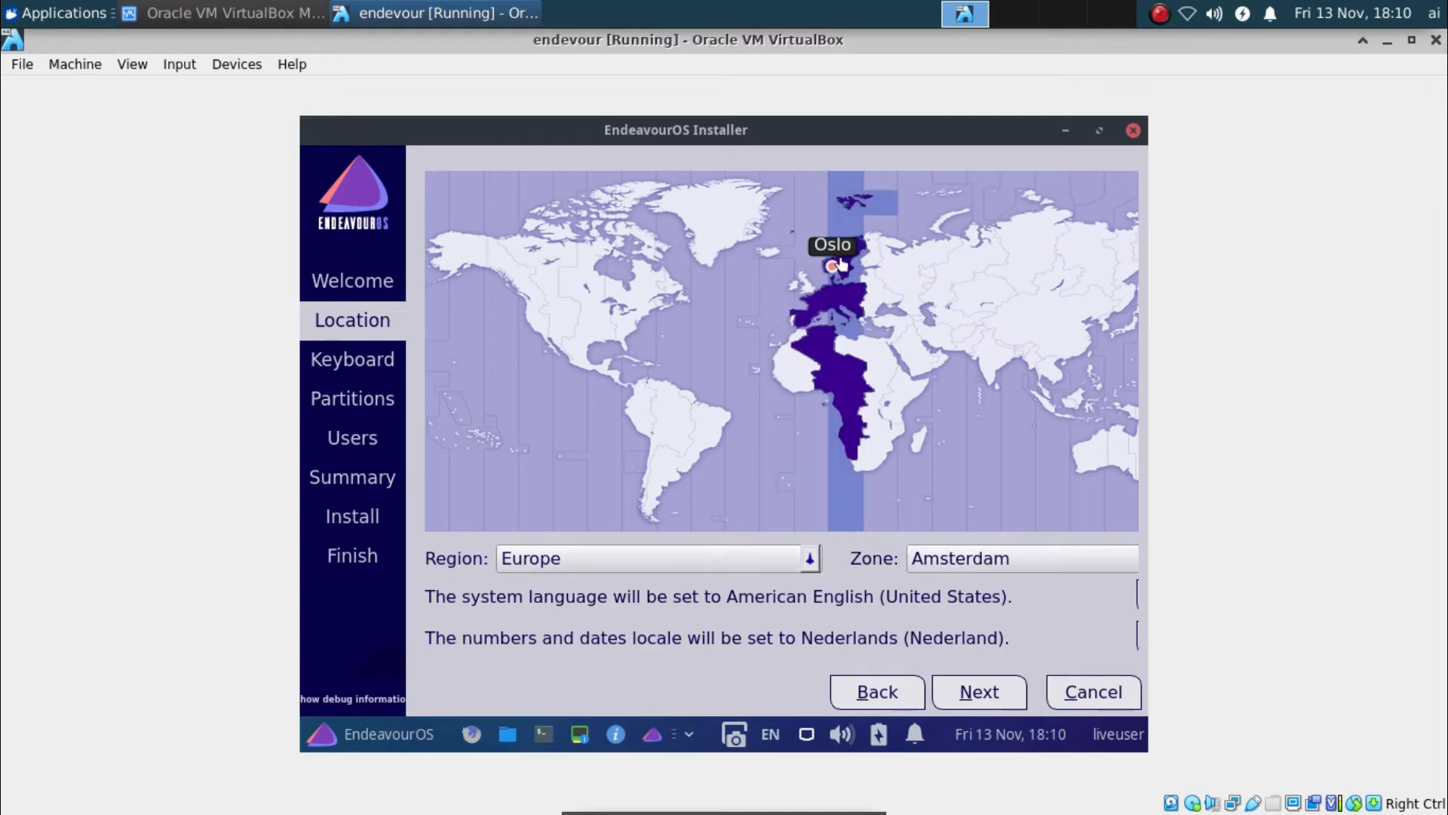
click(834, 299)
click(830, 303)
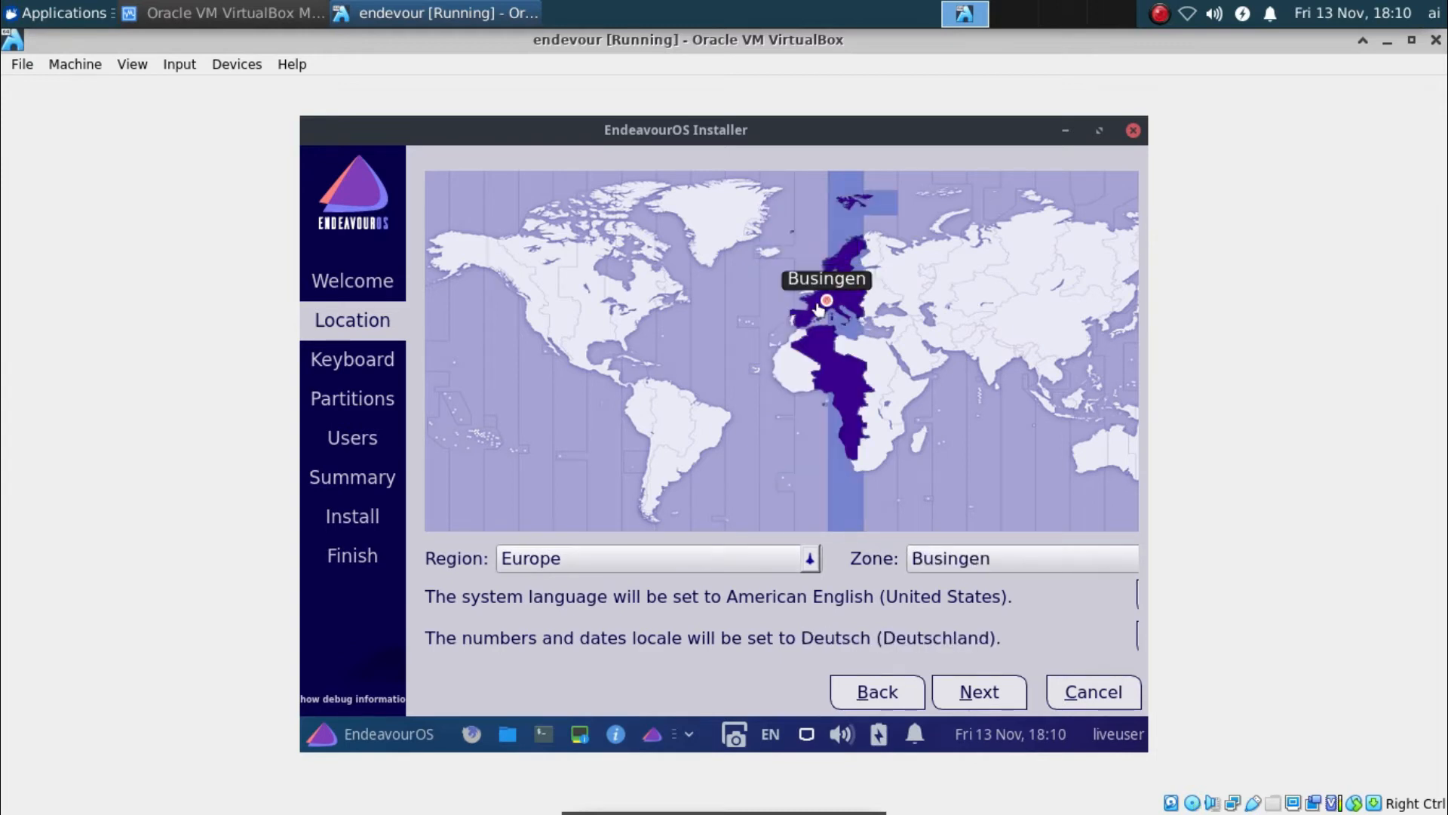
click(811, 311)
click(801, 320)
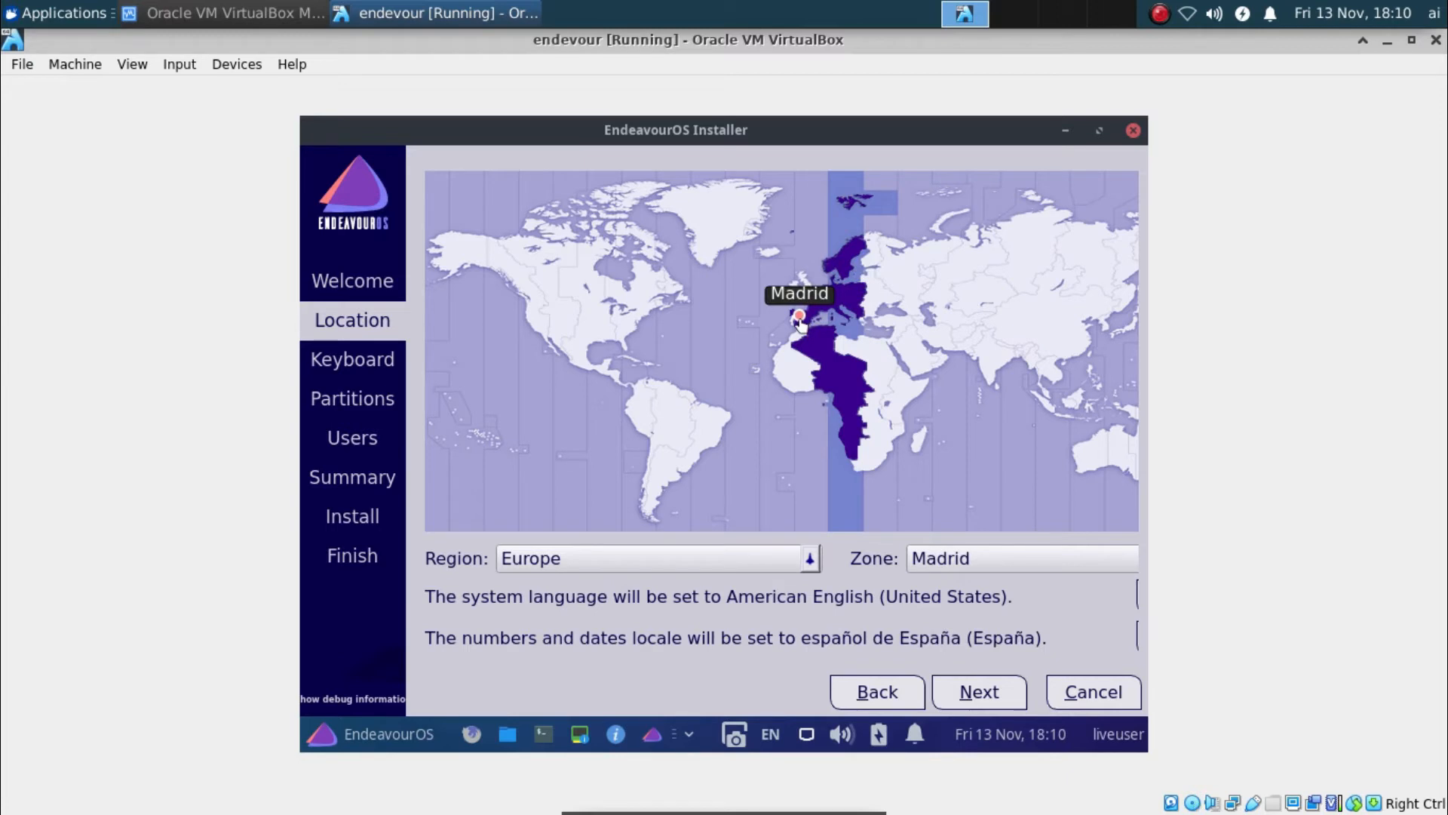
click(805, 339)
click(808, 285)
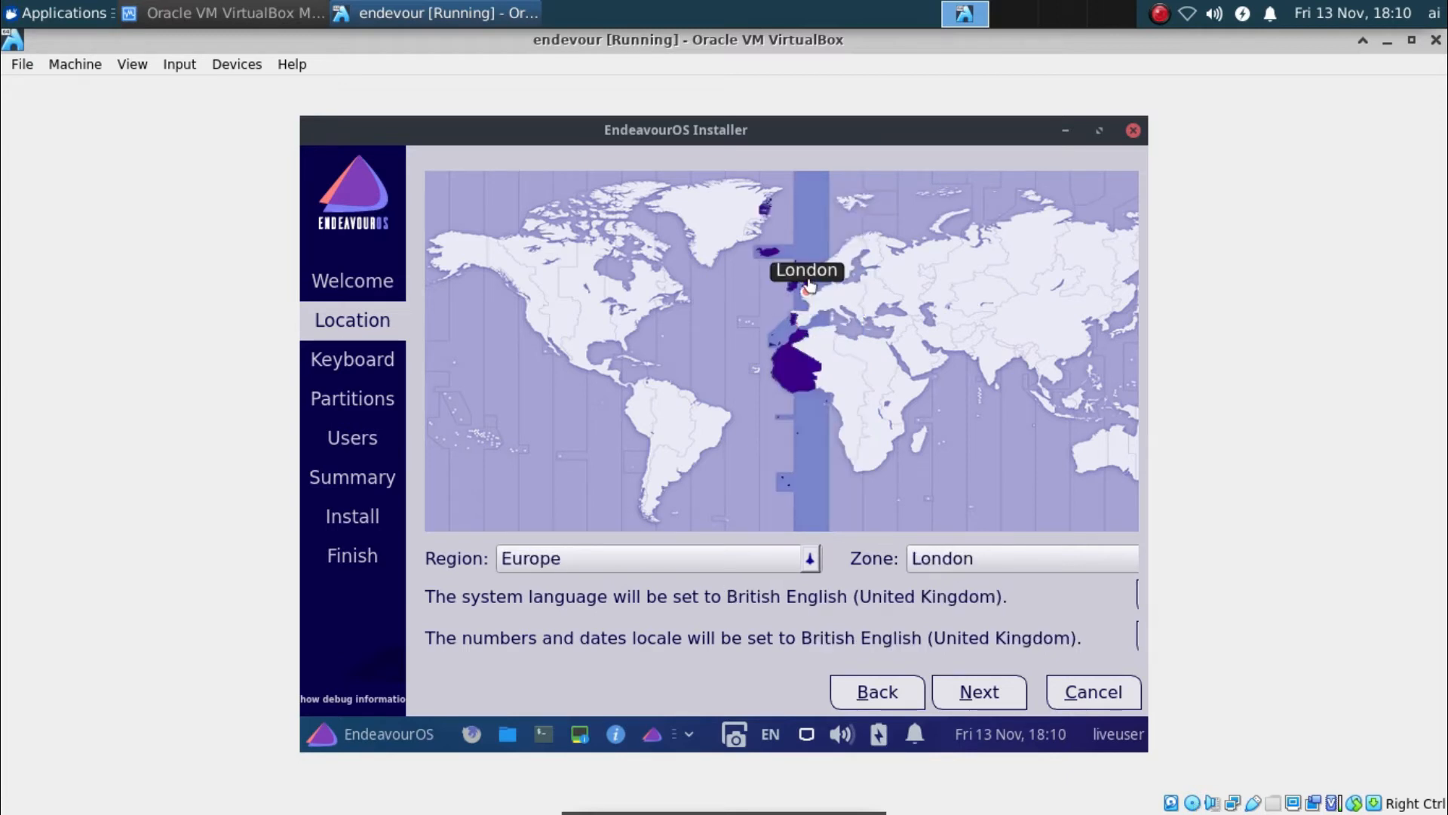
click(792, 285)
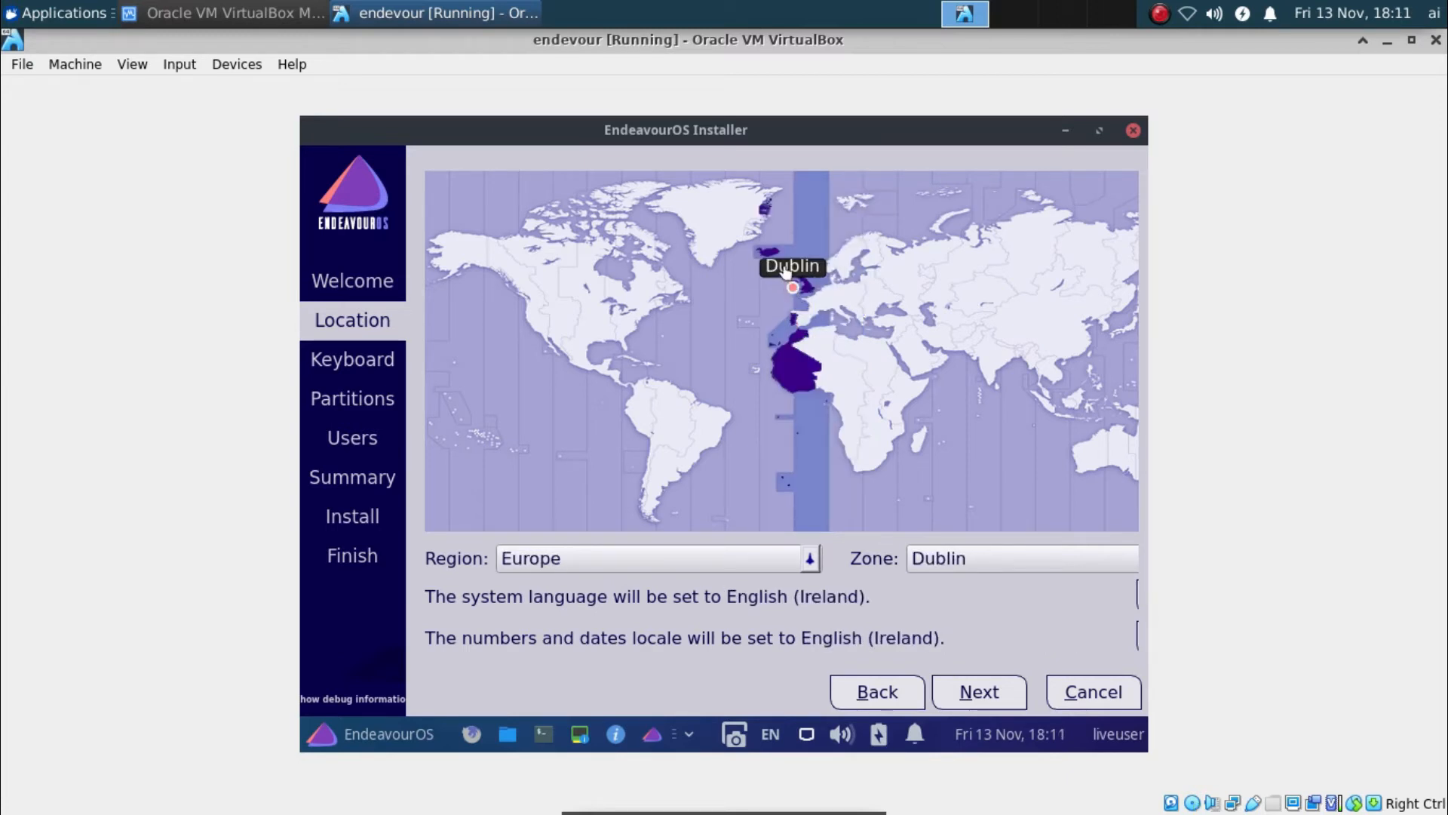
click(777, 260)
click(792, 277)
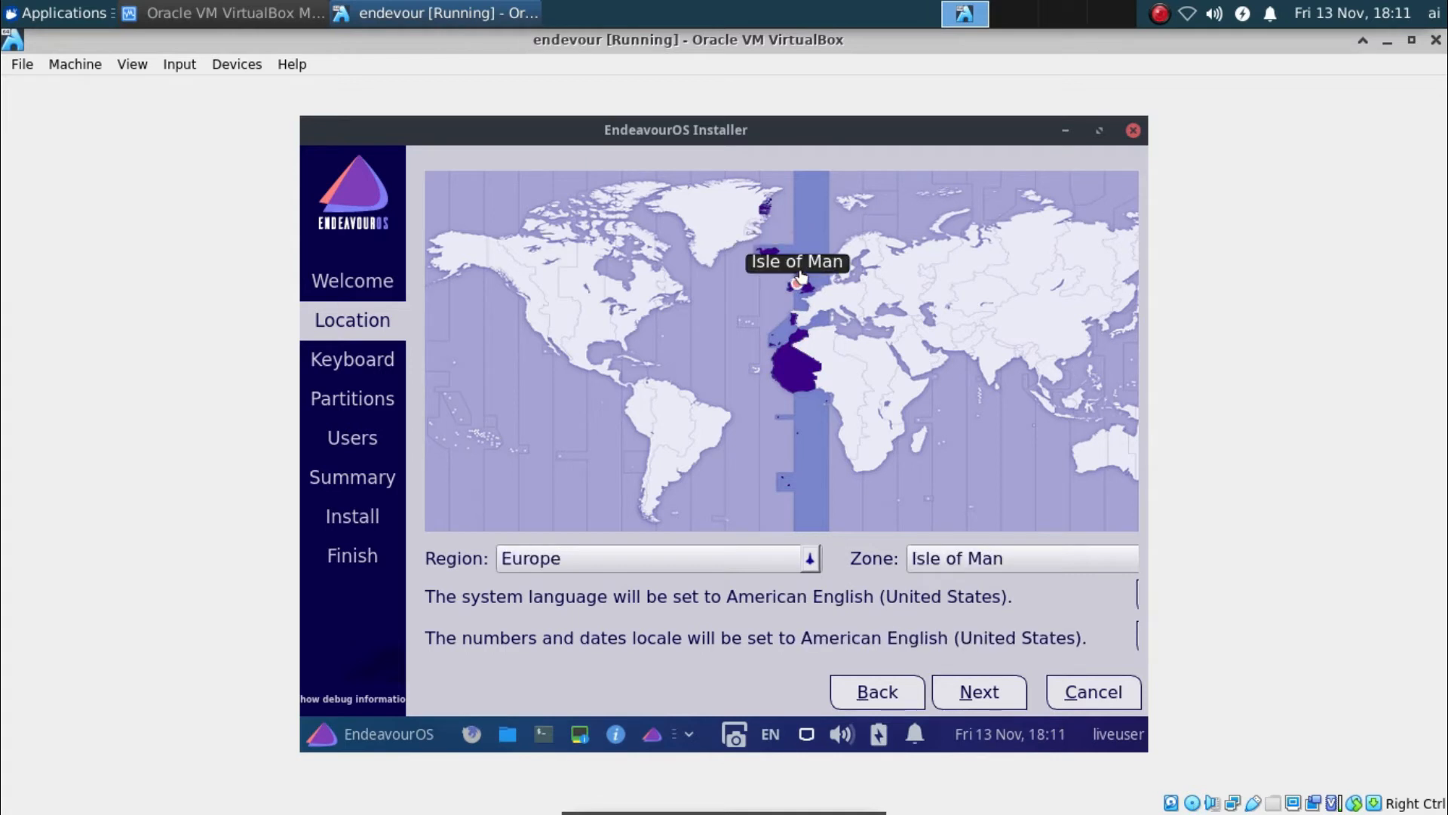
Choose Berlin from the Zone list to set Europe/Berlin, and advance to the keyboard page
click(1013, 567)
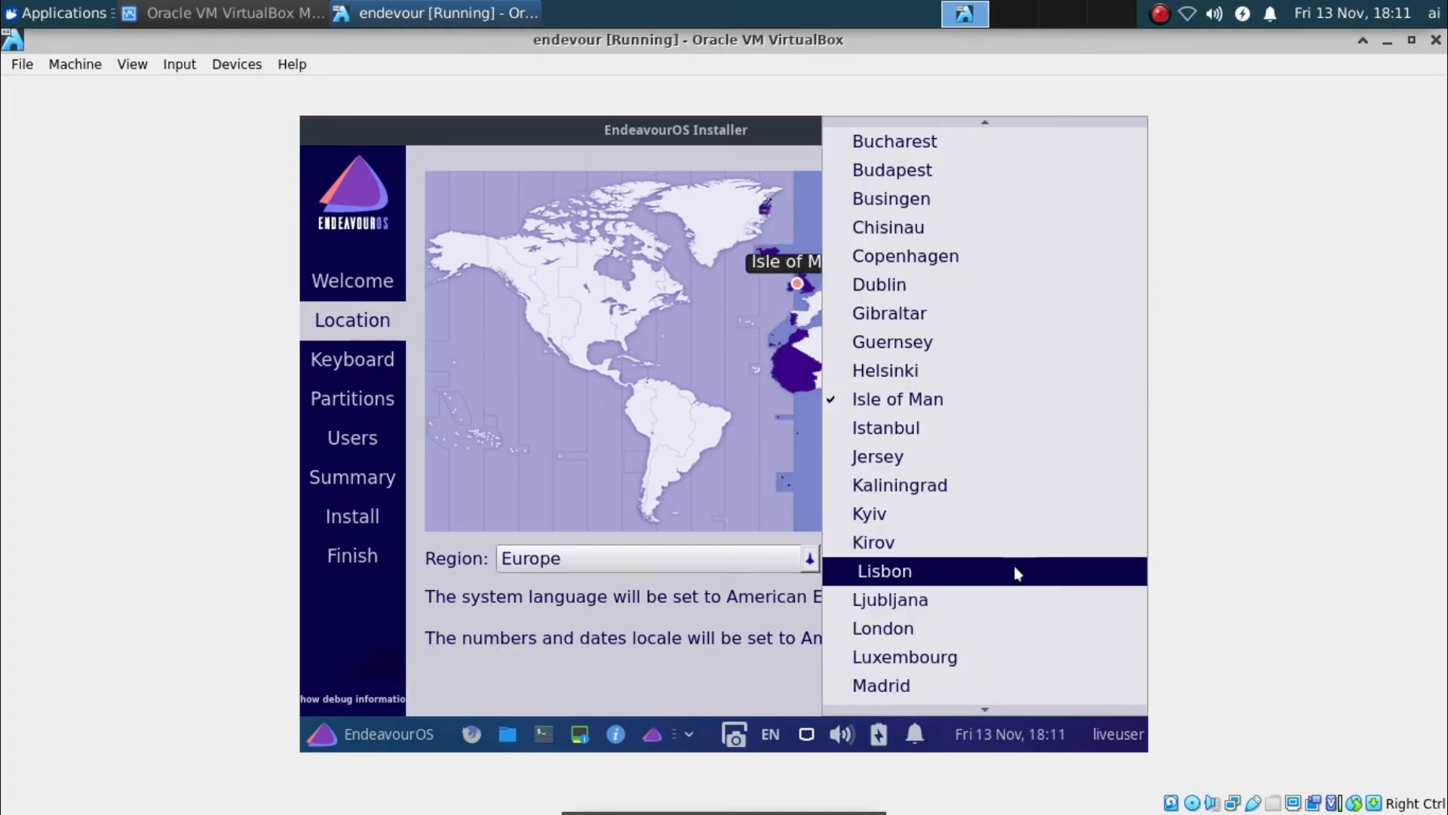
scroll(896, 277, up, 3)
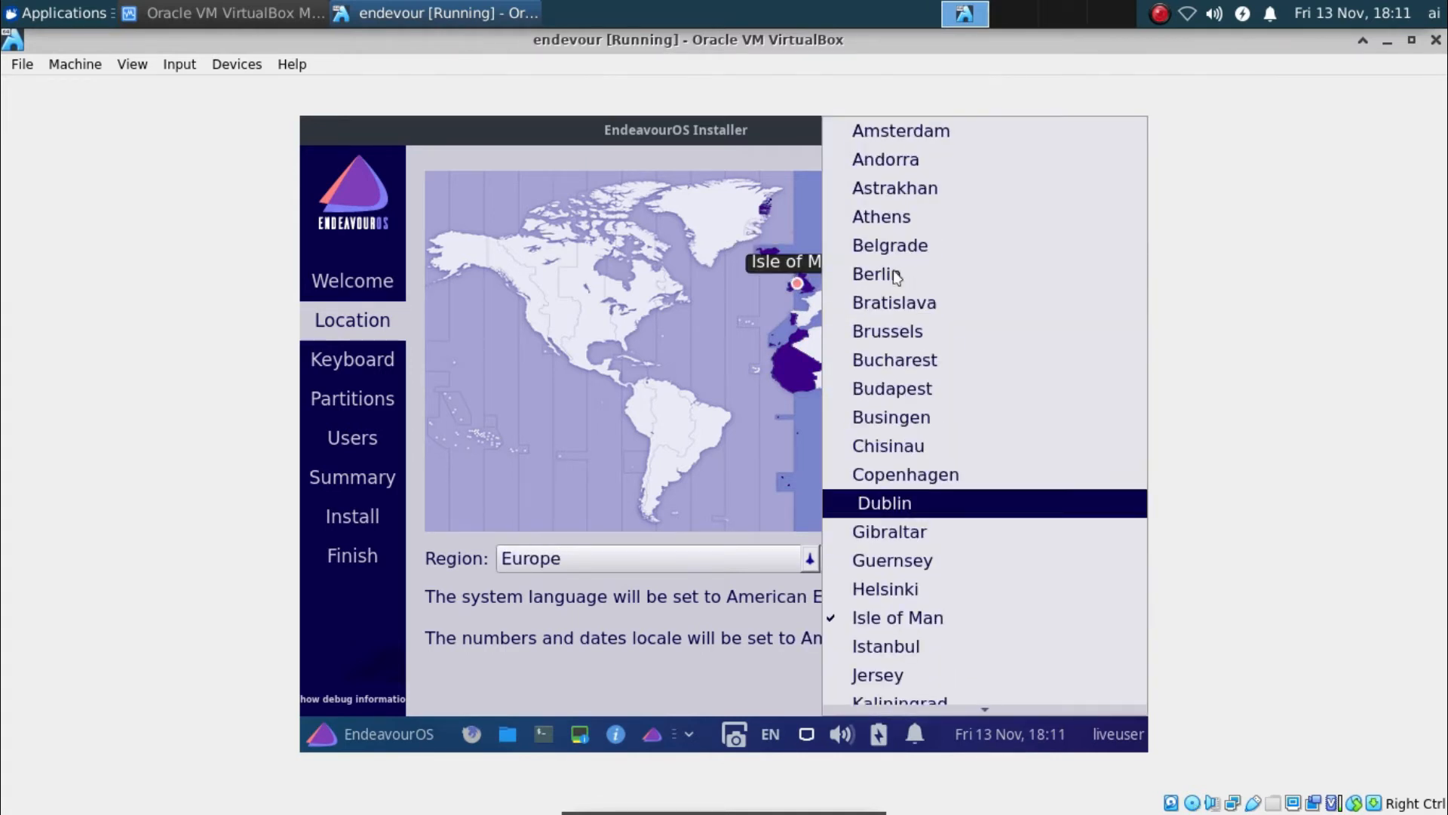
click(956, 274)
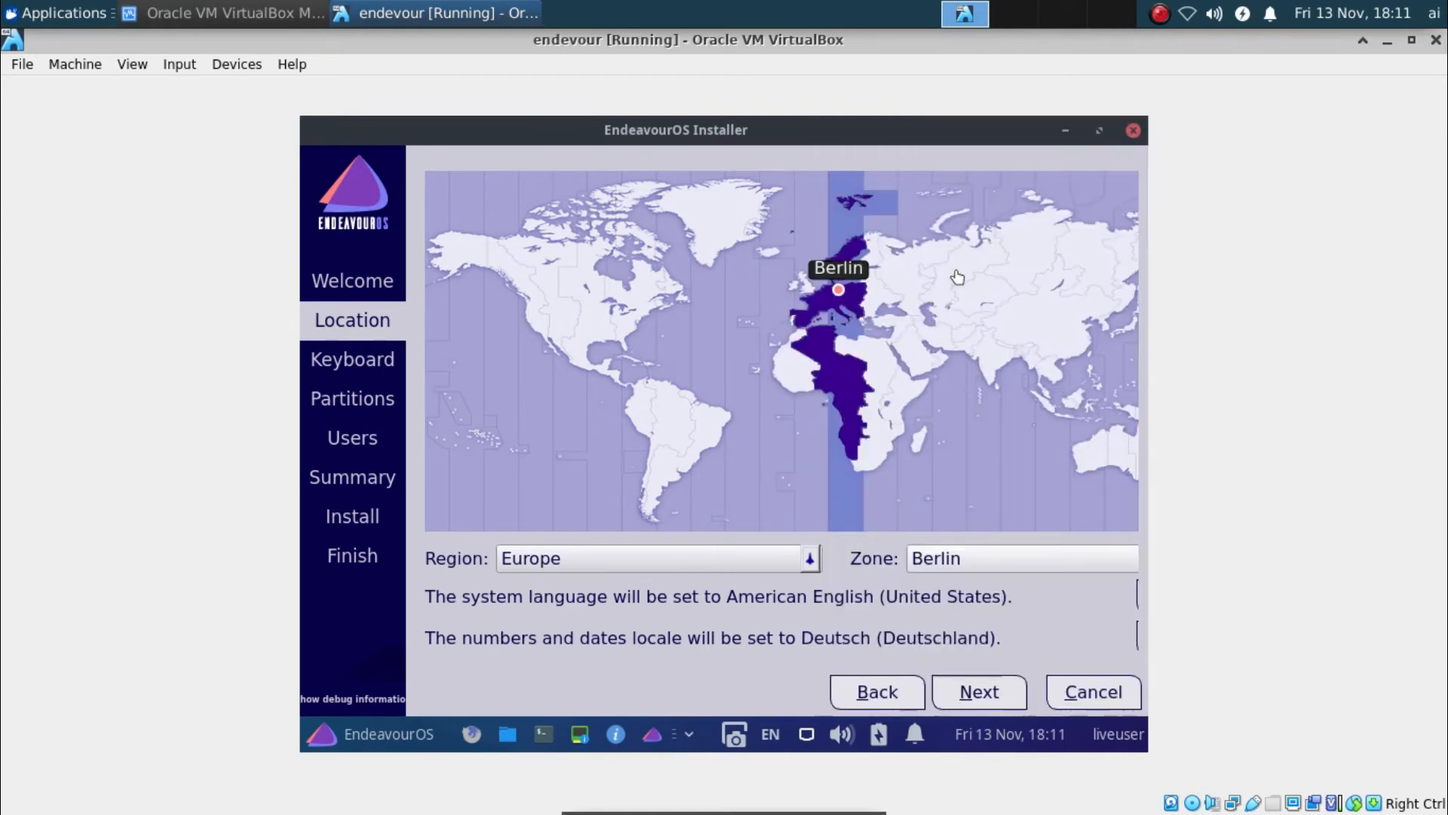
click(978, 694)
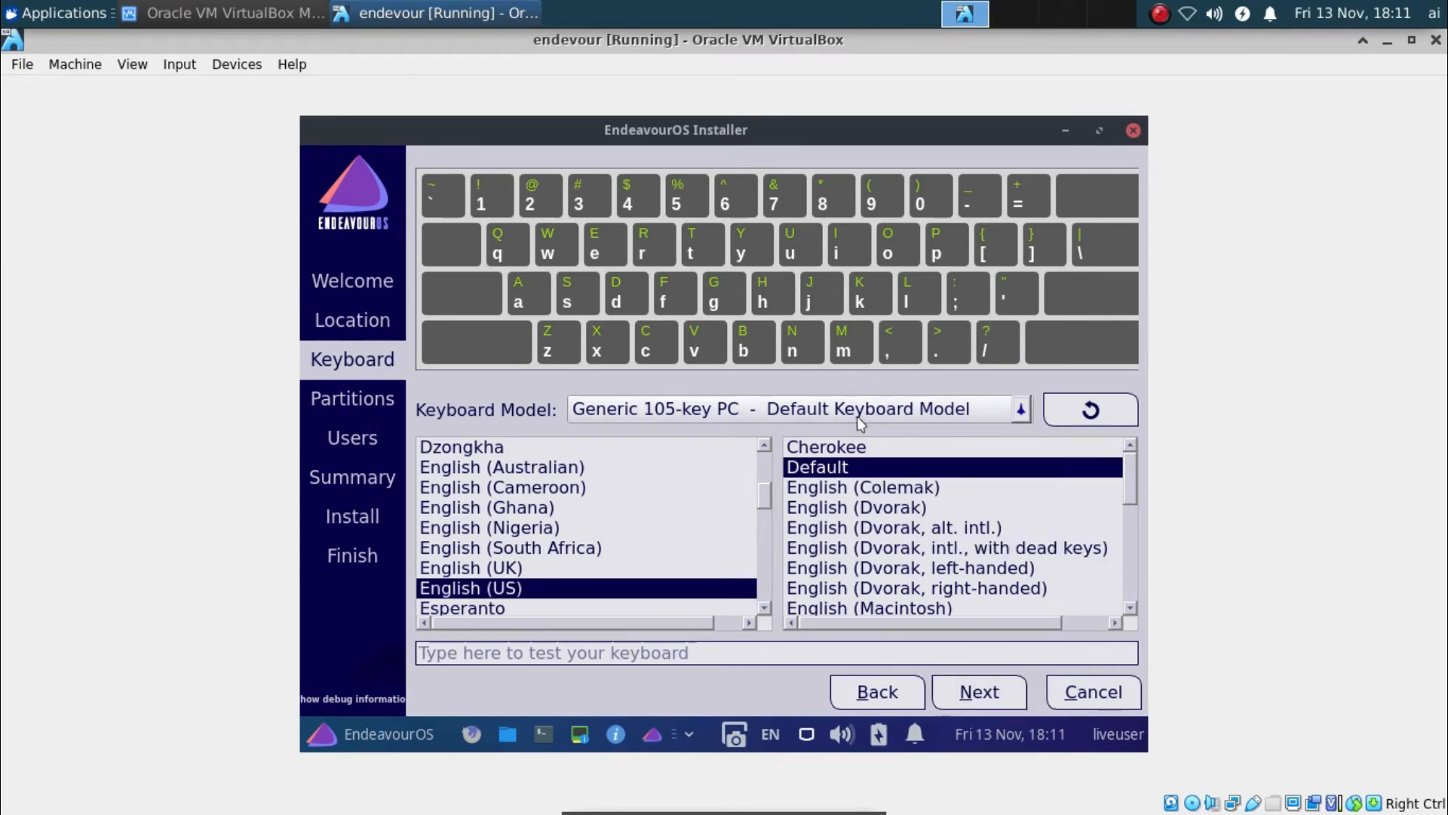
Keep the default keyboard layout and choose Manual partitioning to reach the sda1/sda2 partition table
click(978, 694)
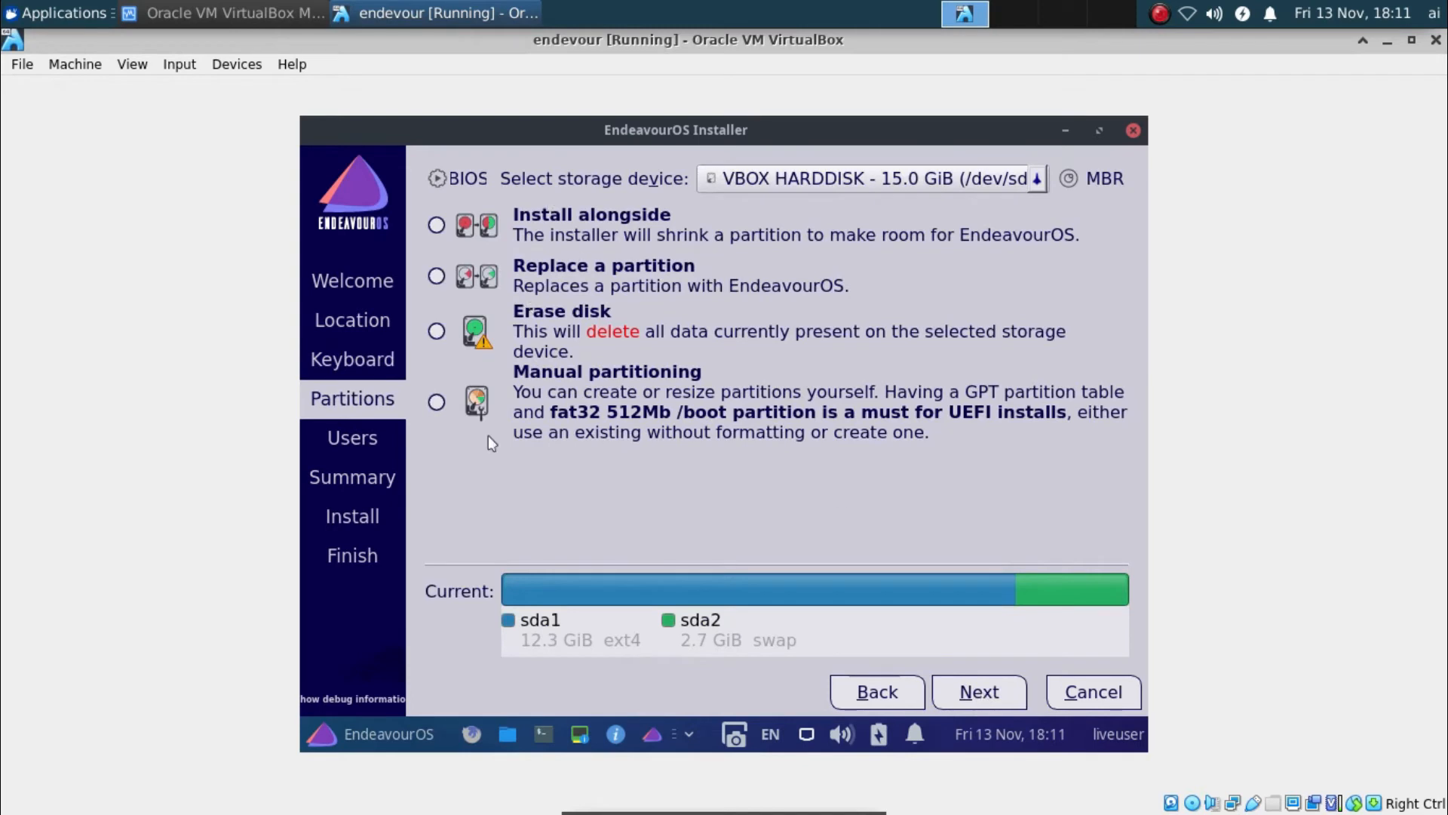
click(442, 406)
click(990, 692)
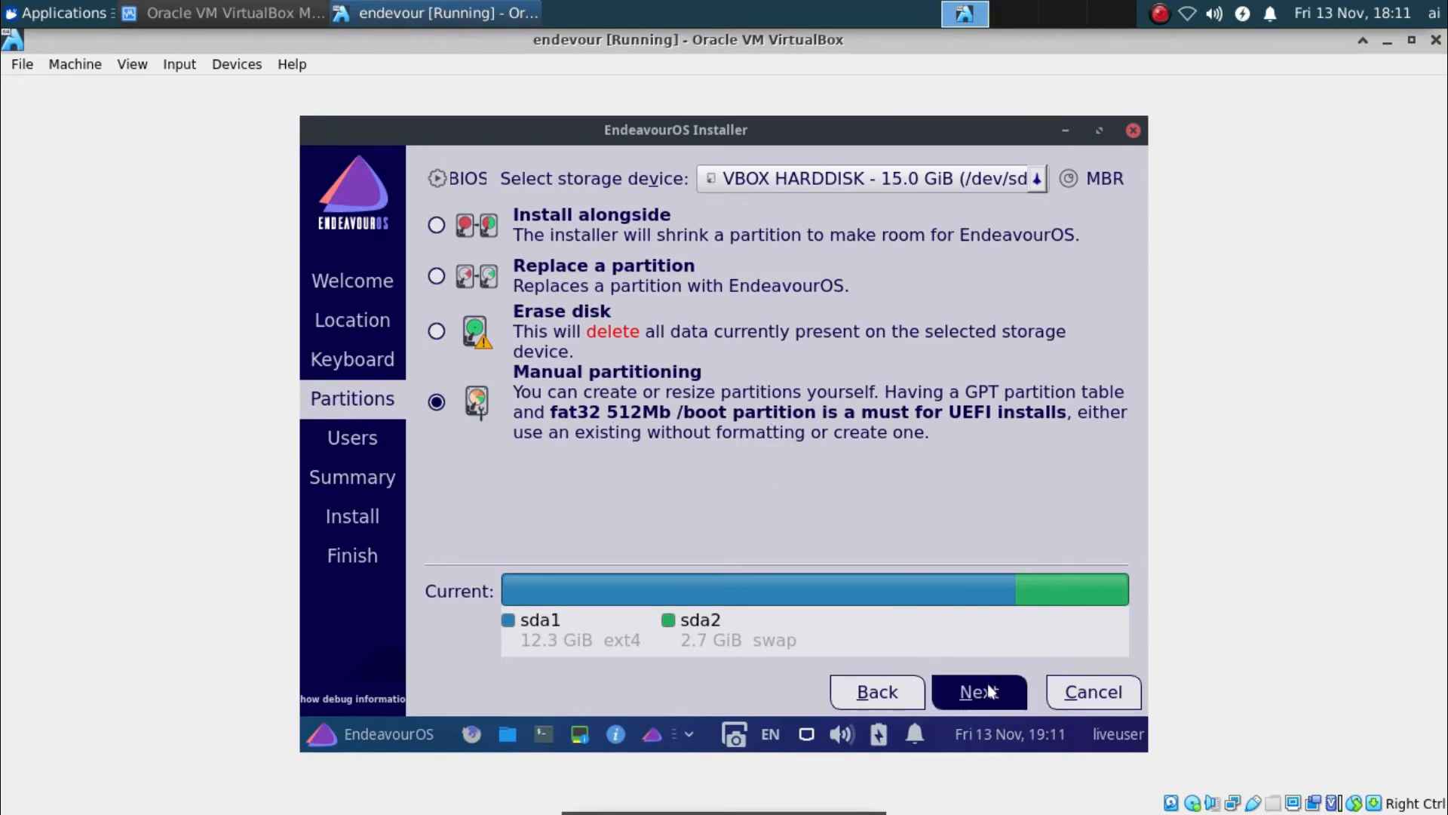
click(628, 359)
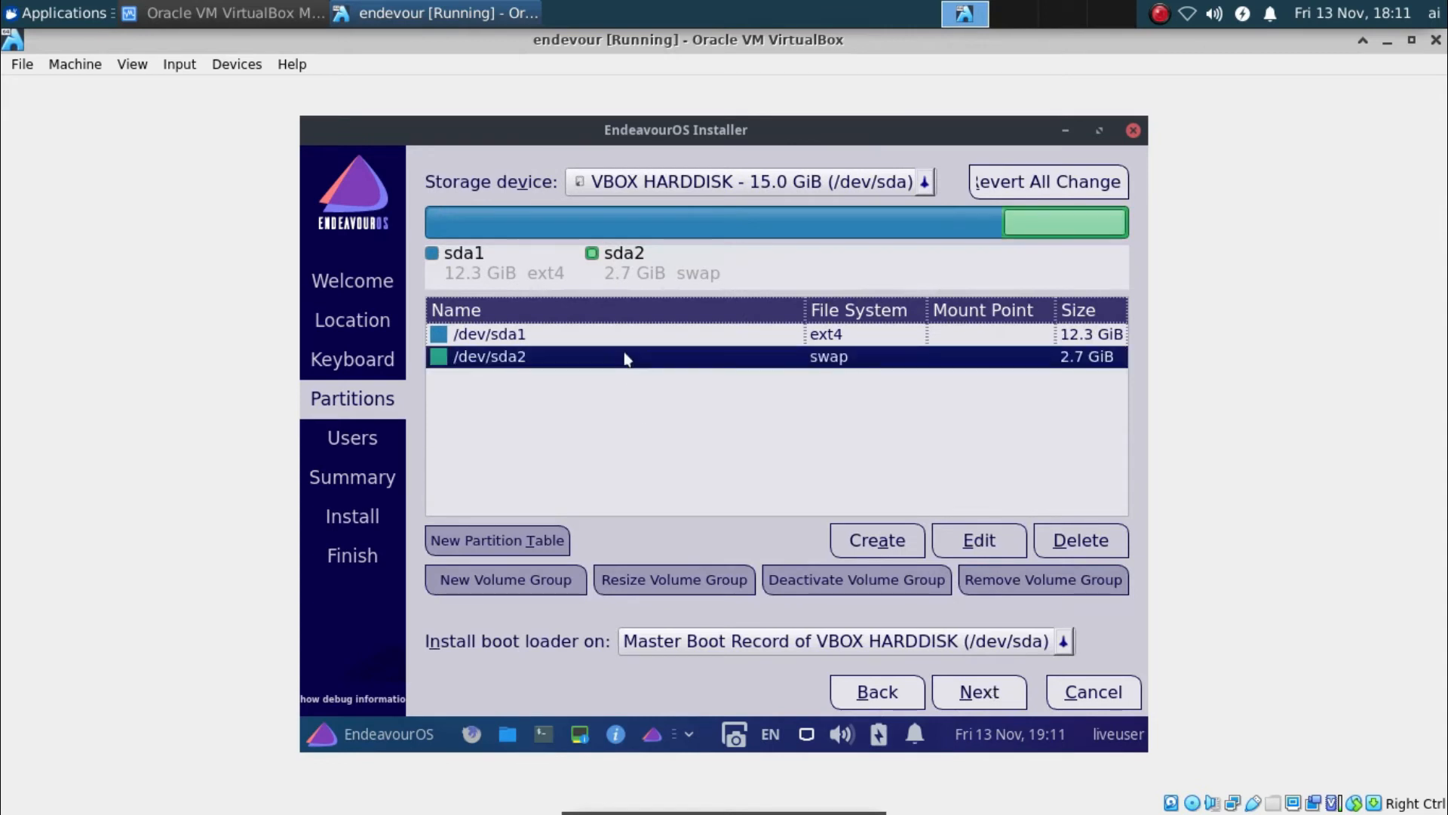
Edit /dev/sda1 to mount at / with the boot flag enabled
click(626, 335)
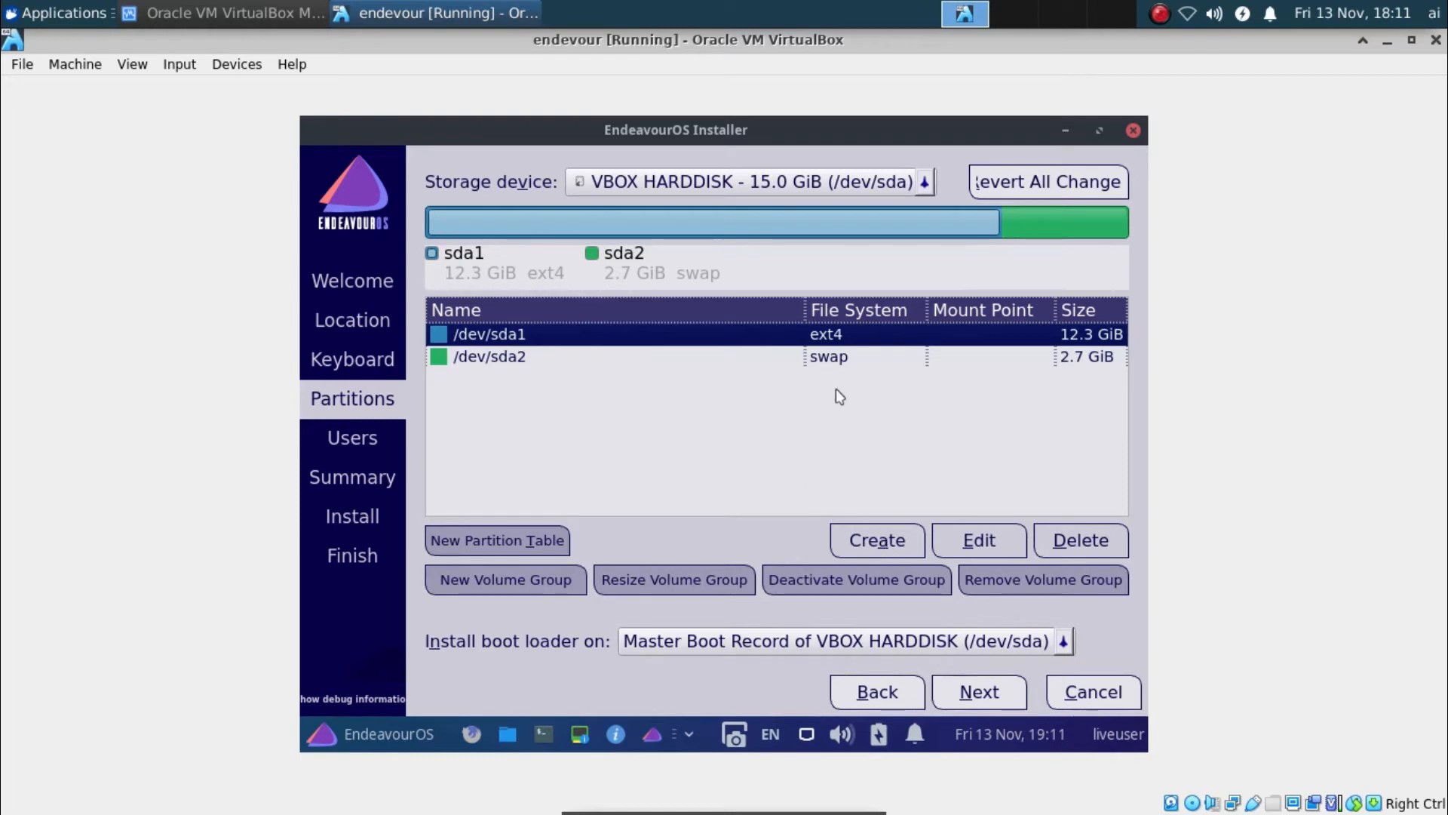
click(853, 357)
click(855, 334)
click(958, 540)
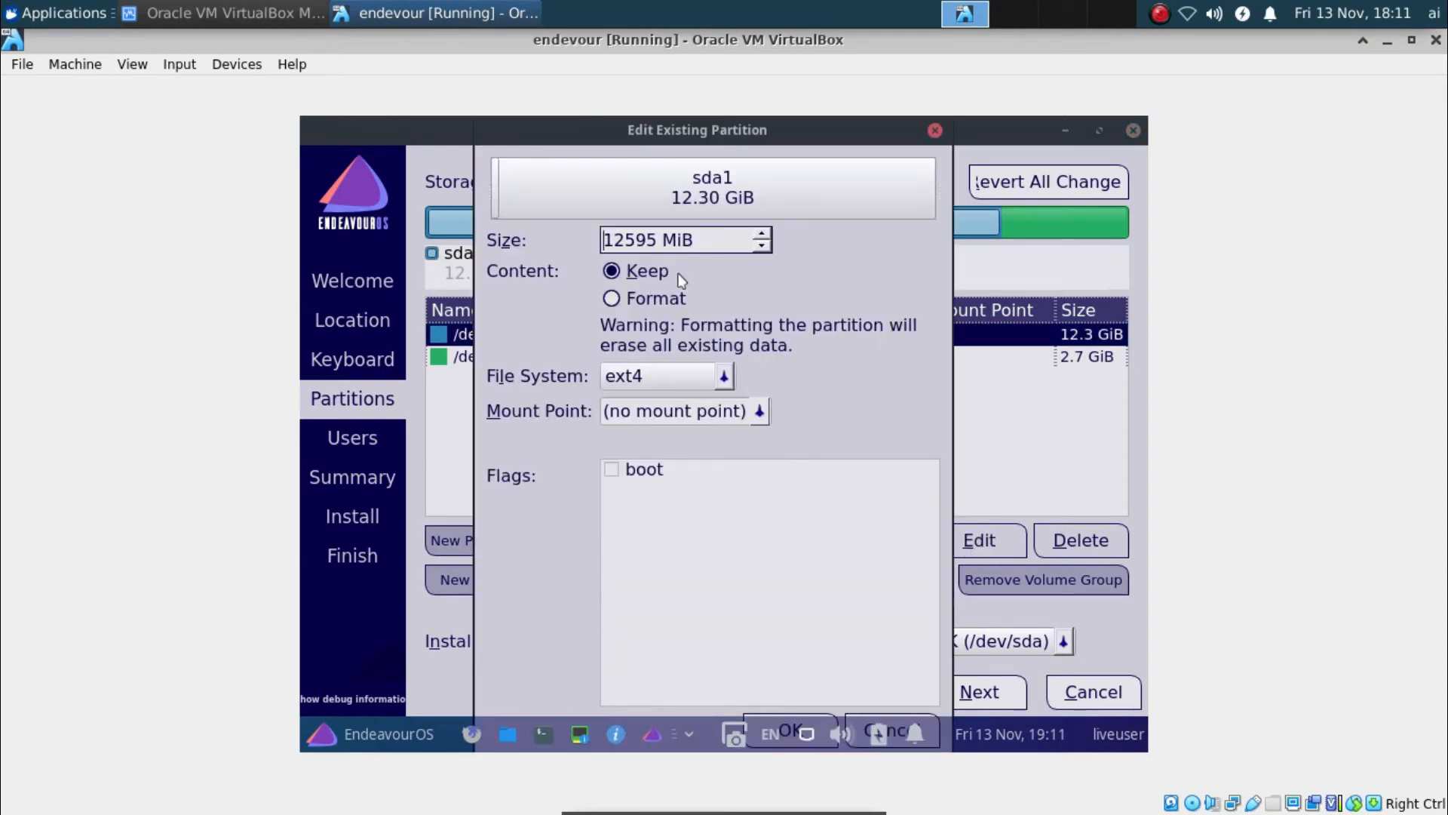
click(706, 413)
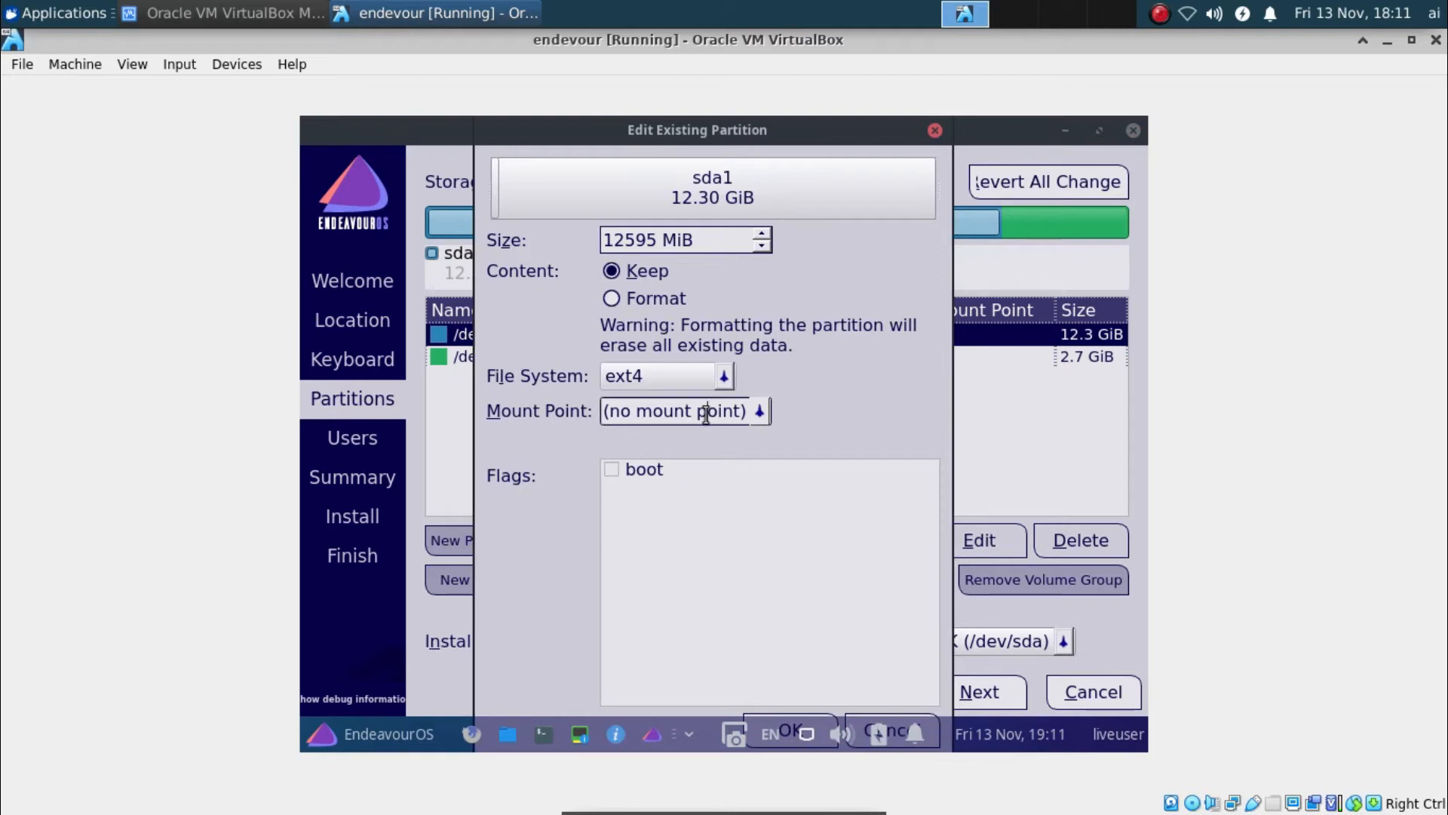
click(759, 411)
click(625, 455)
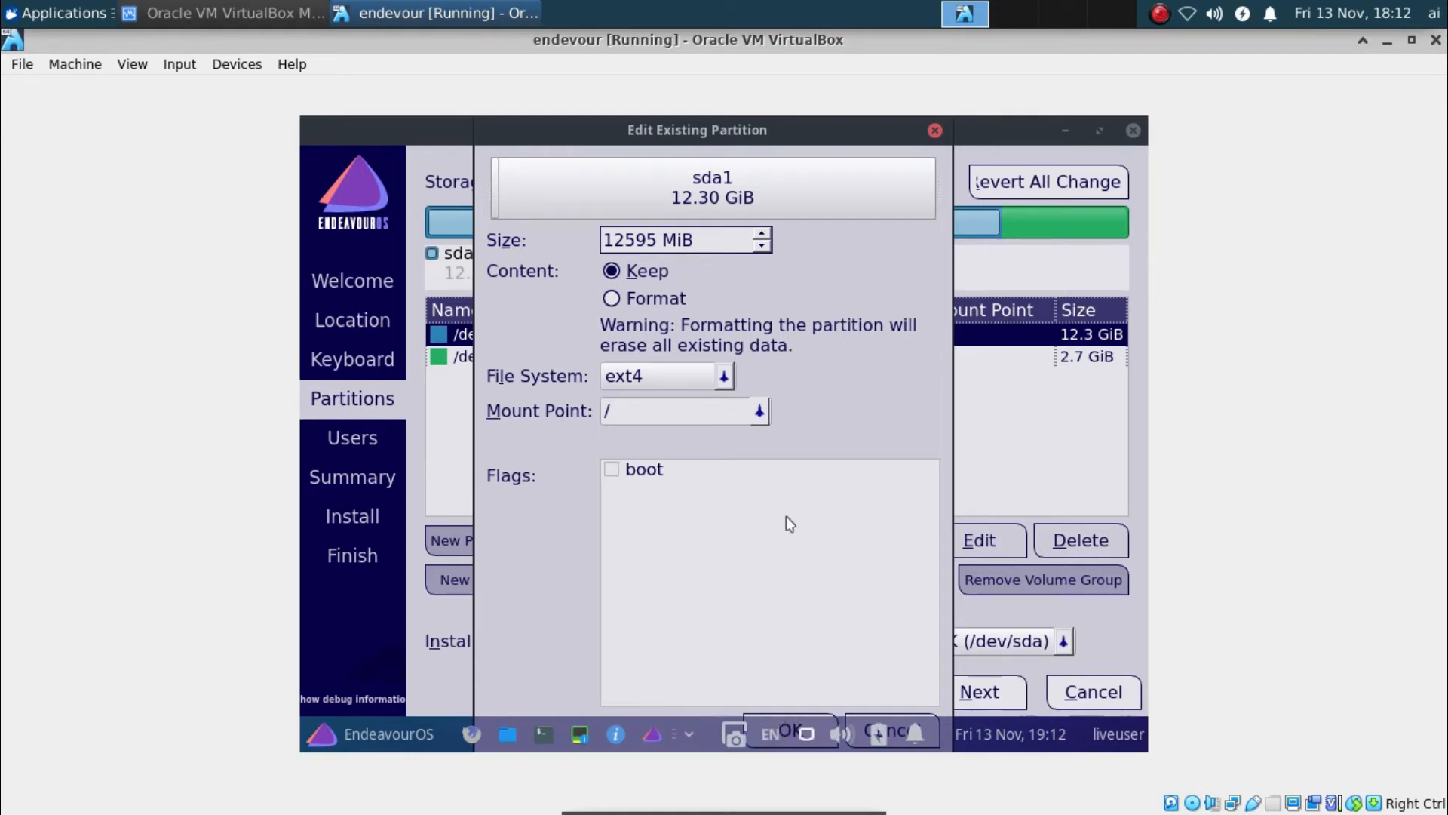
click(615, 471)
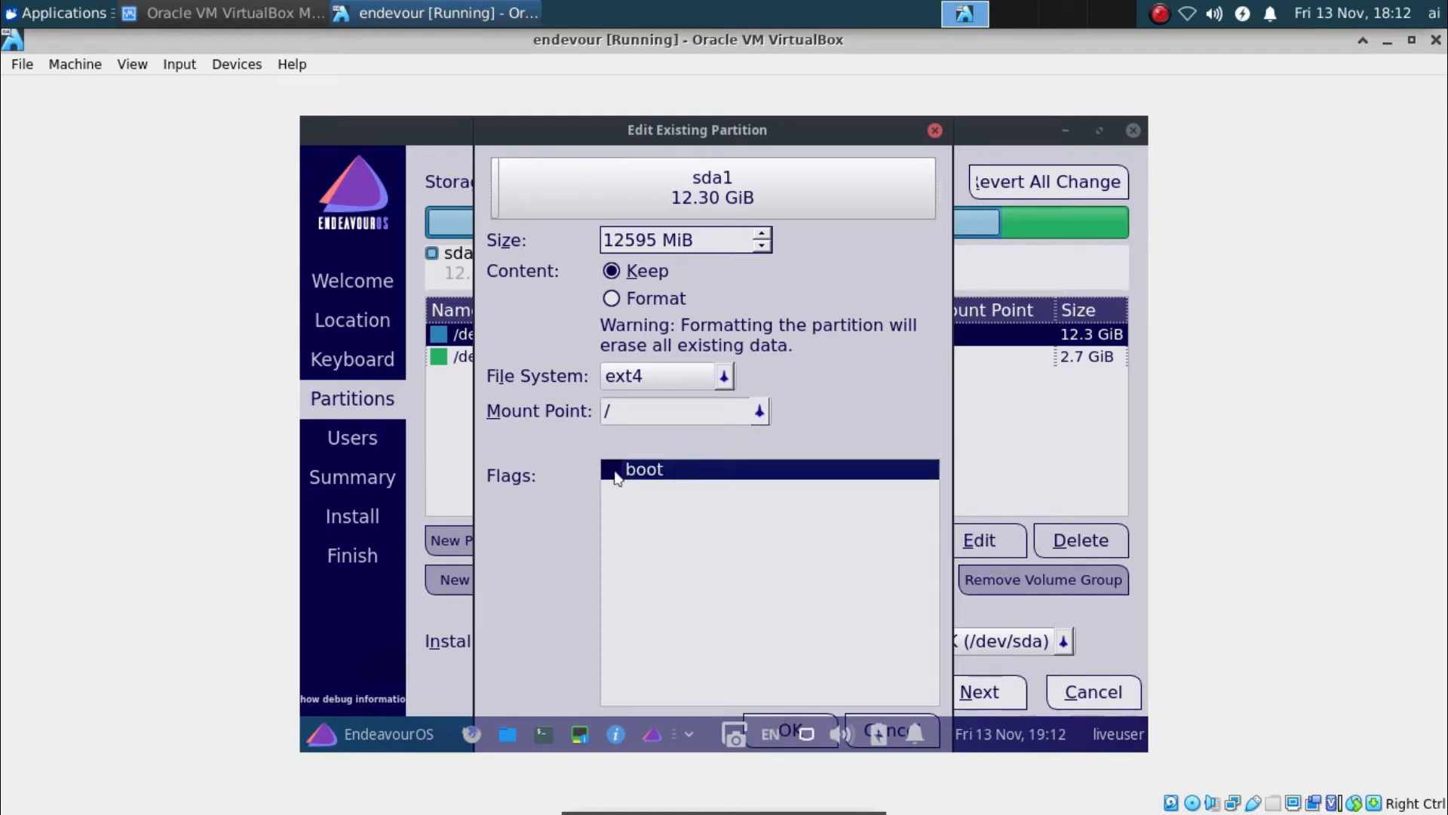
click(610, 471)
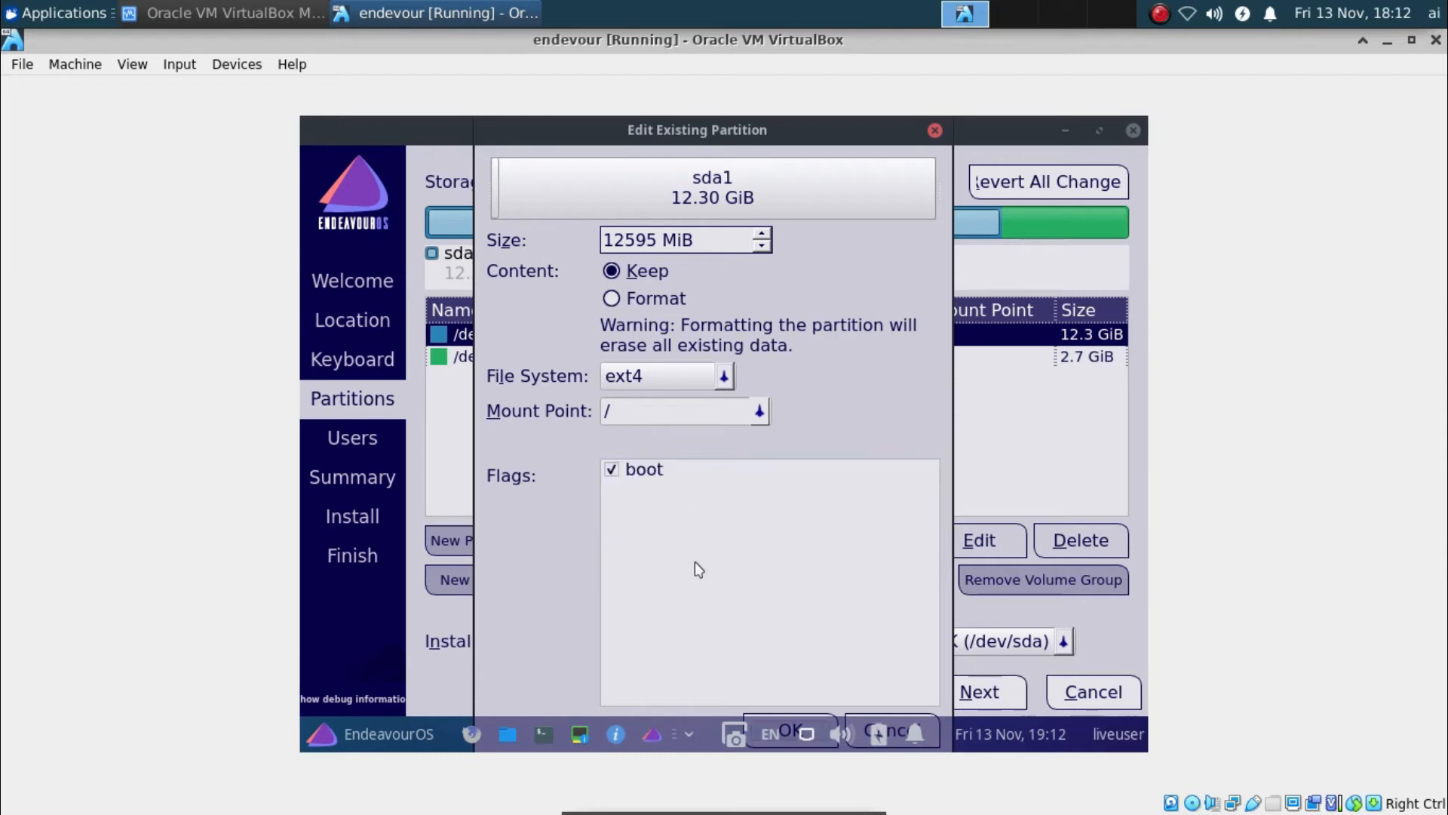
key(alt+z)
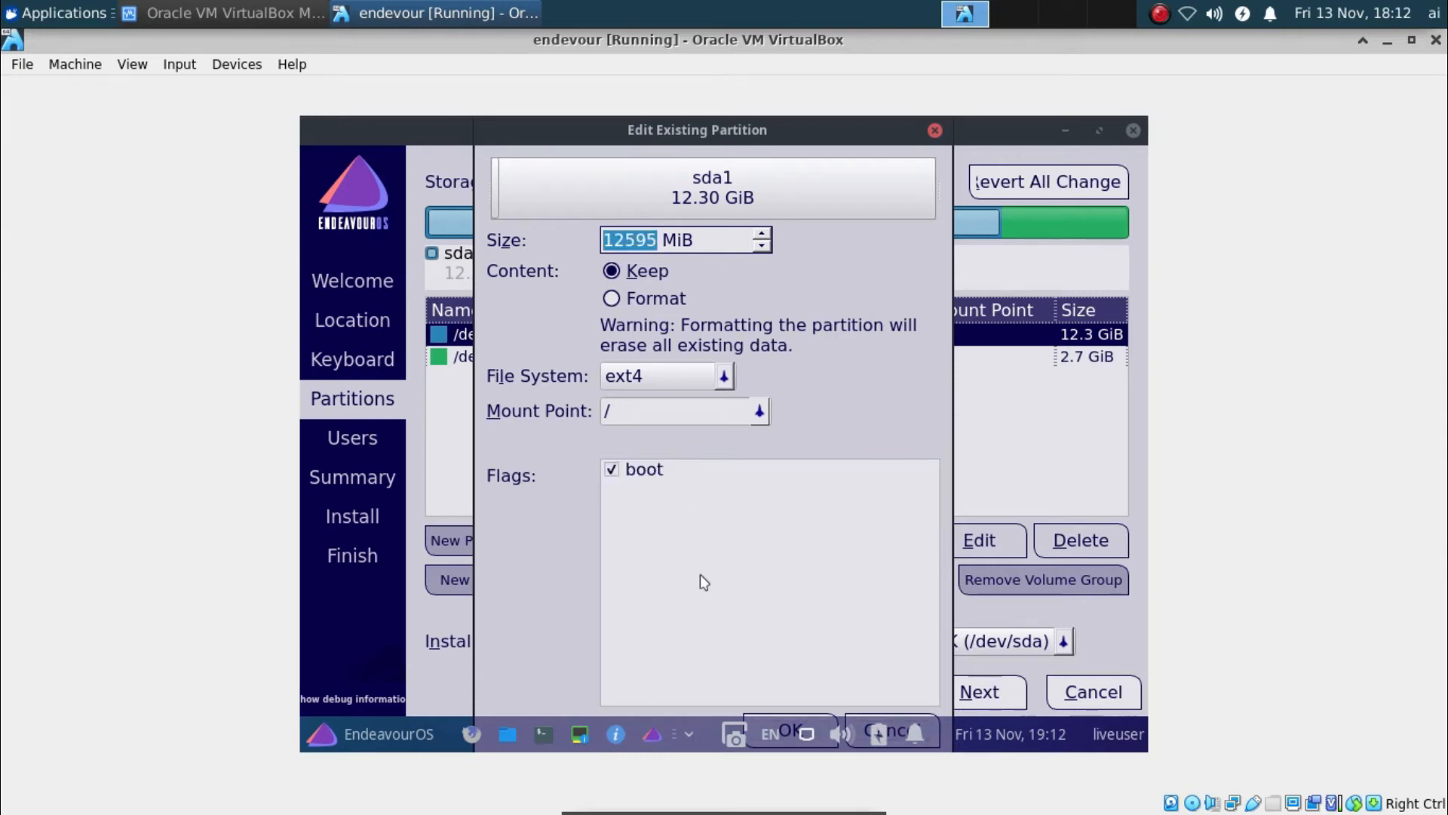
click(702, 577)
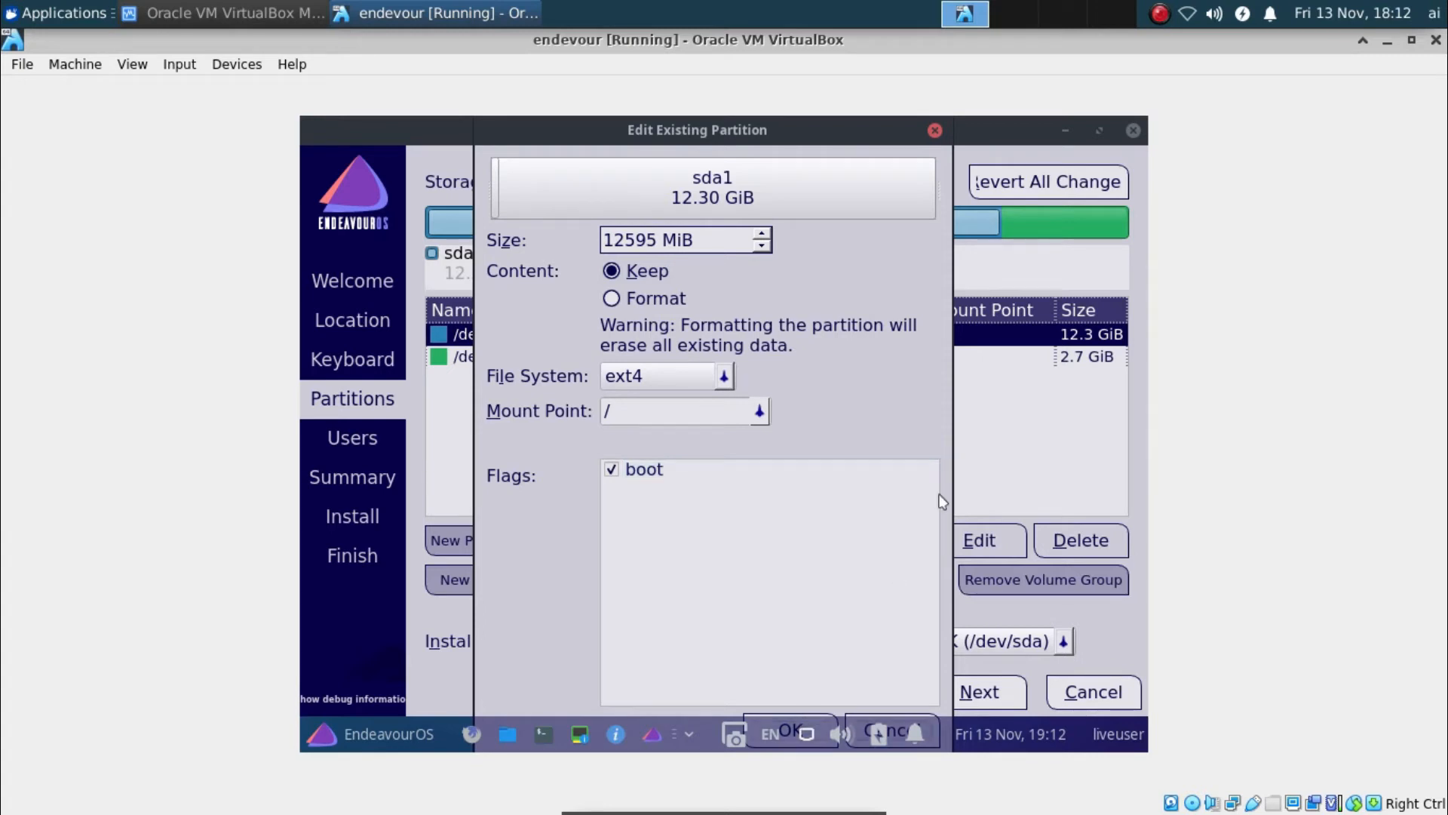
key(Tab)
key(Tab)
key(Tab)
key(Tab)
key(Return)
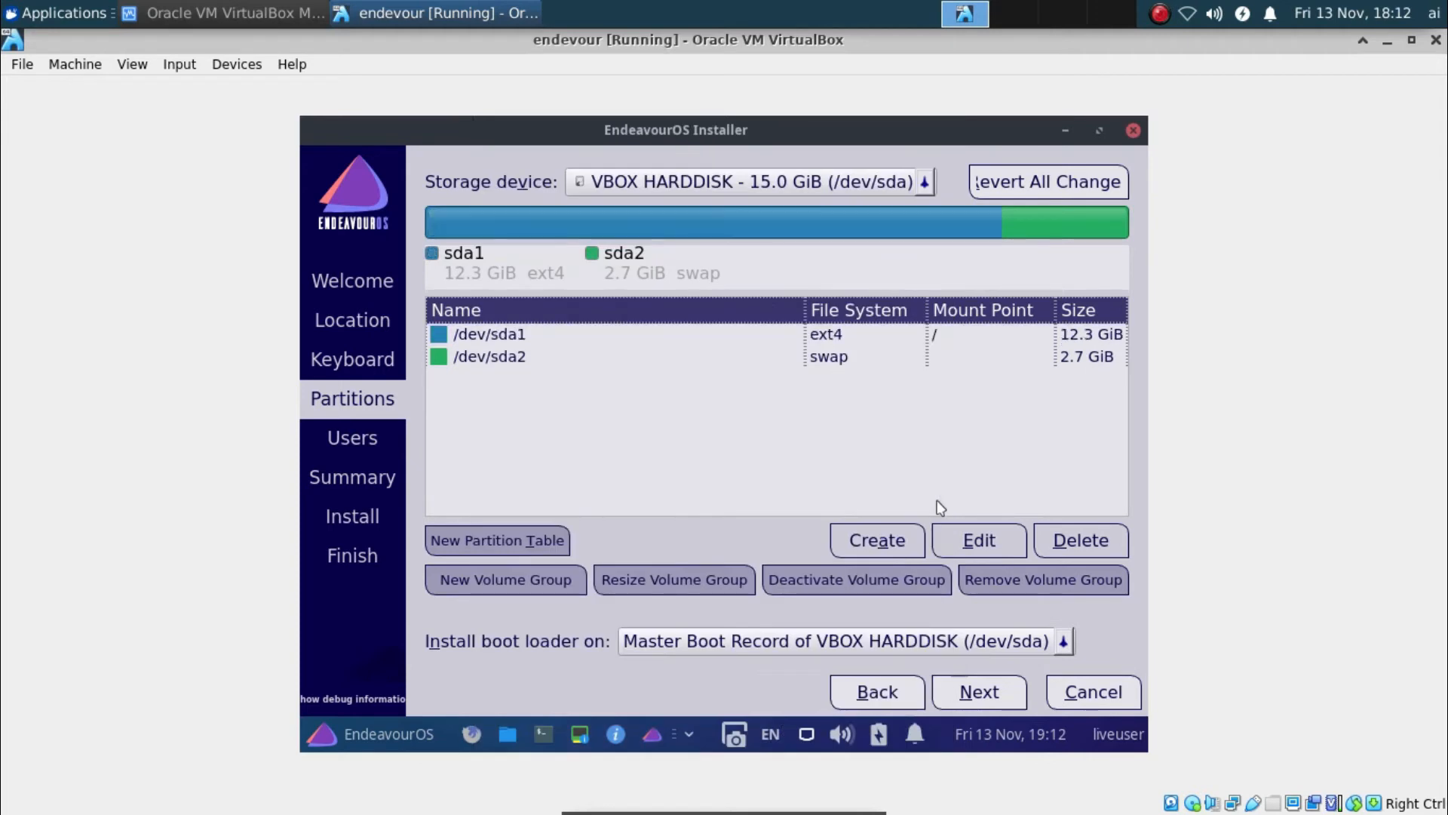
Edit the /dev/sda2 swap partition so it will be formatted
click(957, 365)
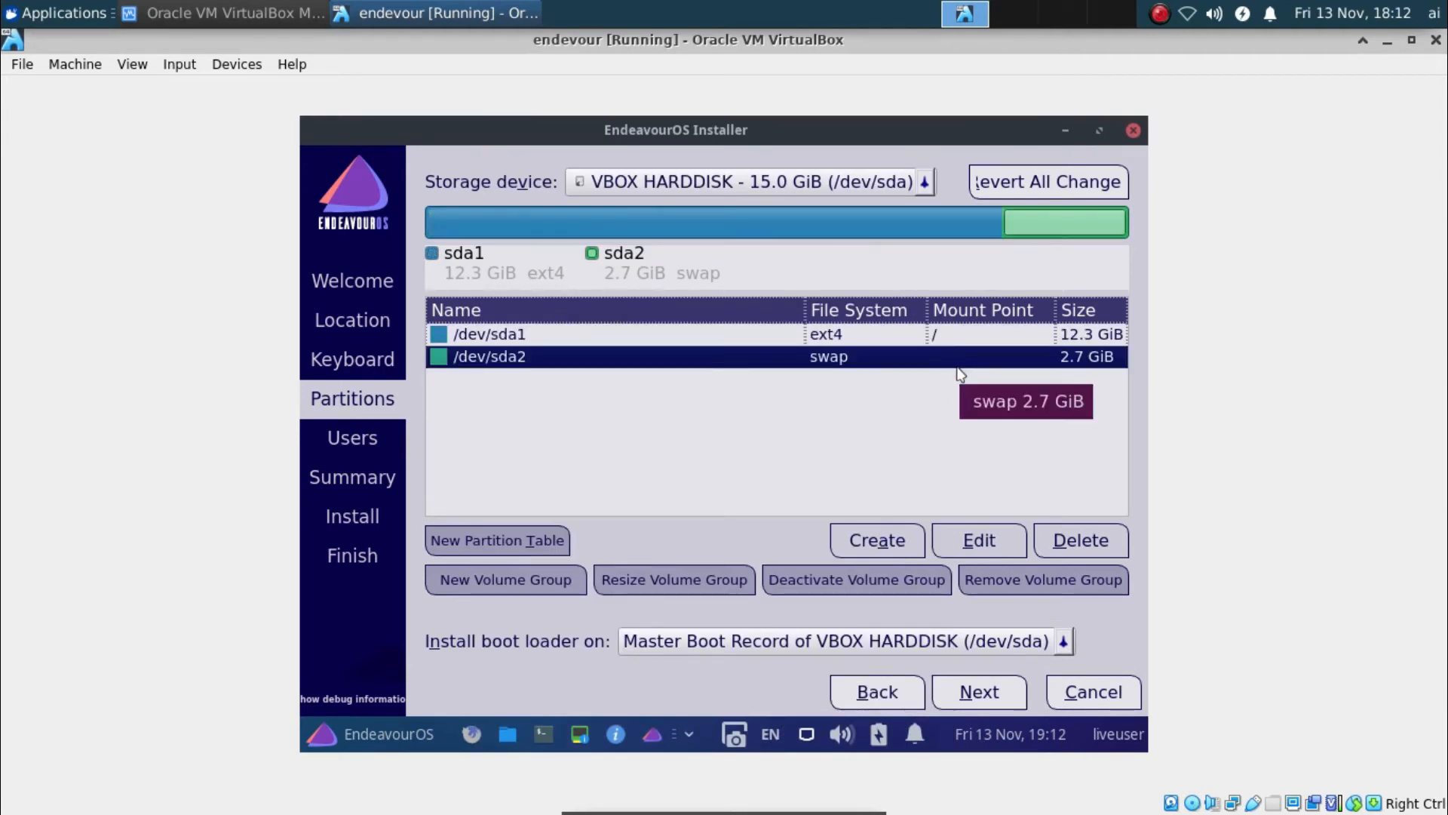
click(966, 546)
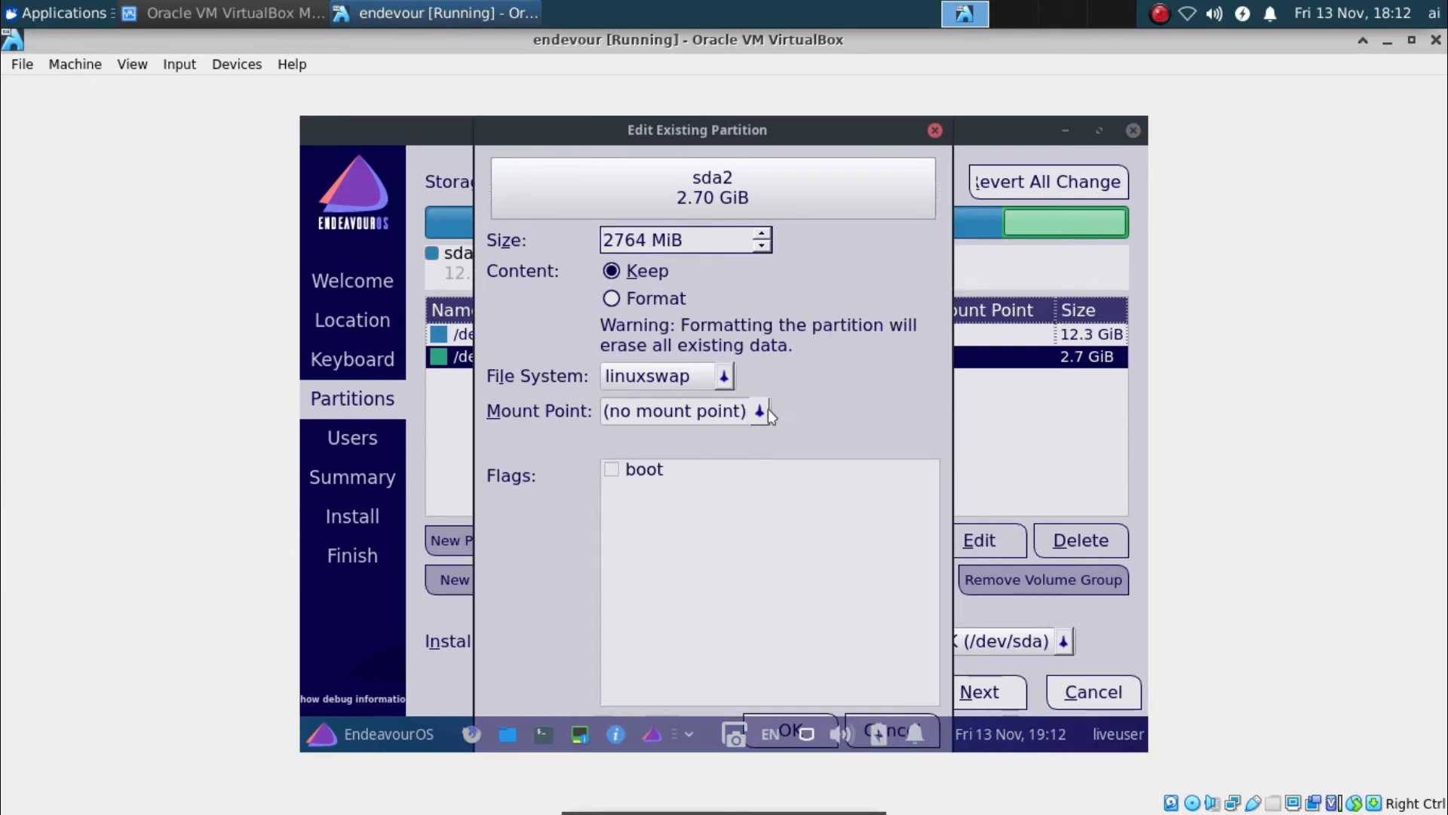
click(623, 302)
key(Return)
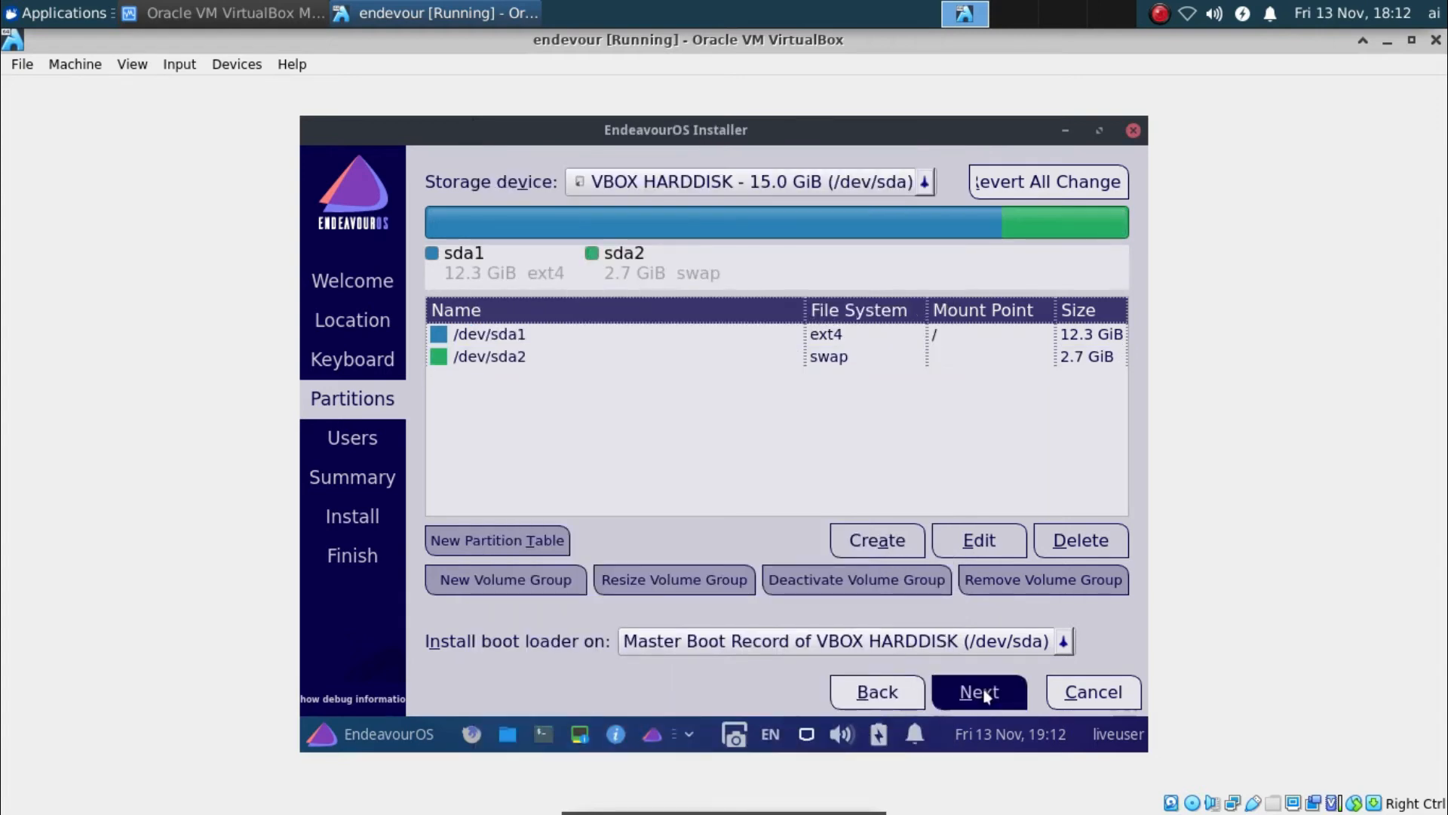
Dismiss the GPT-on-BIOS notice, enter the user's full name, login name and password twice
click(979, 692)
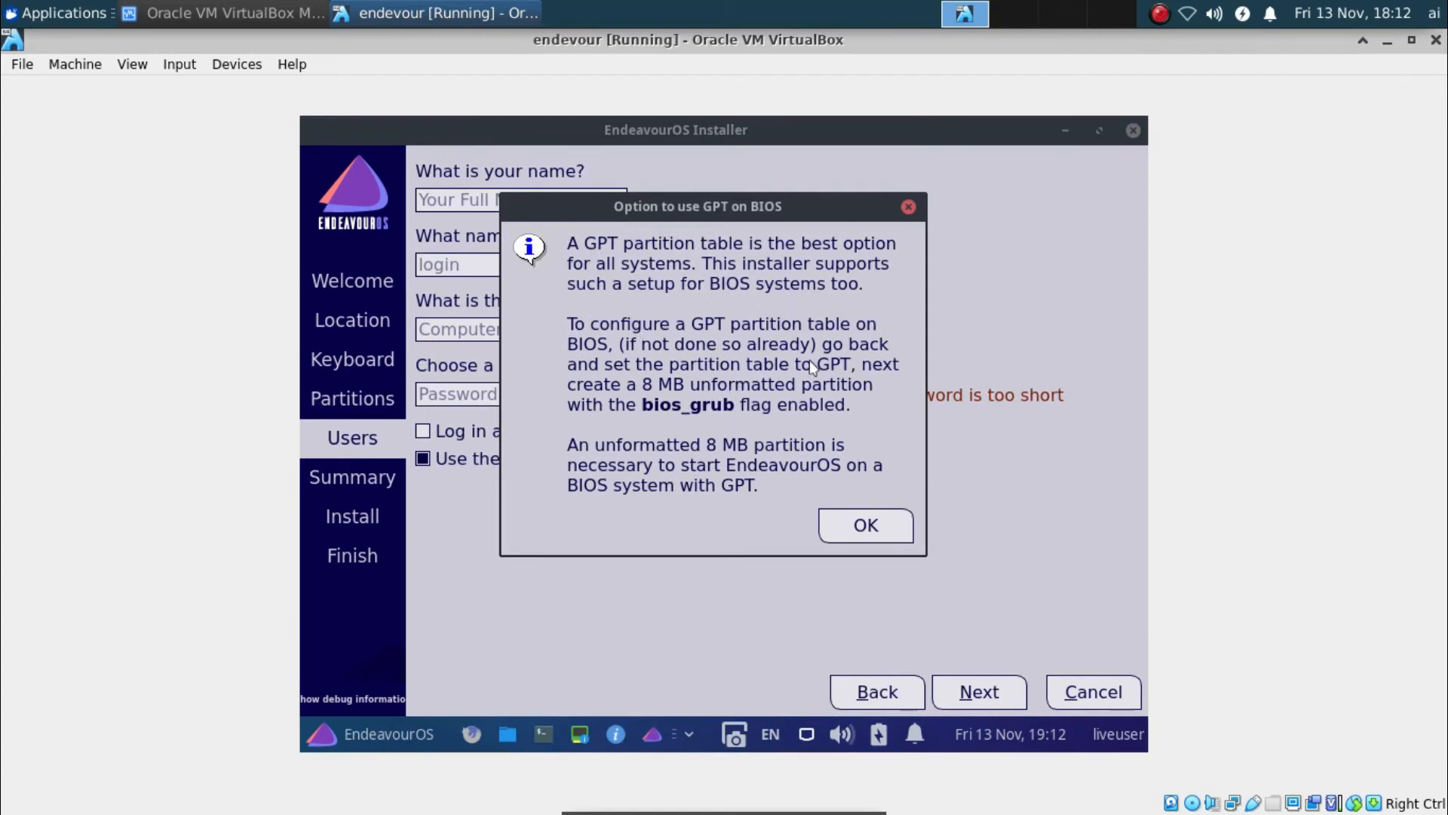
click(883, 535)
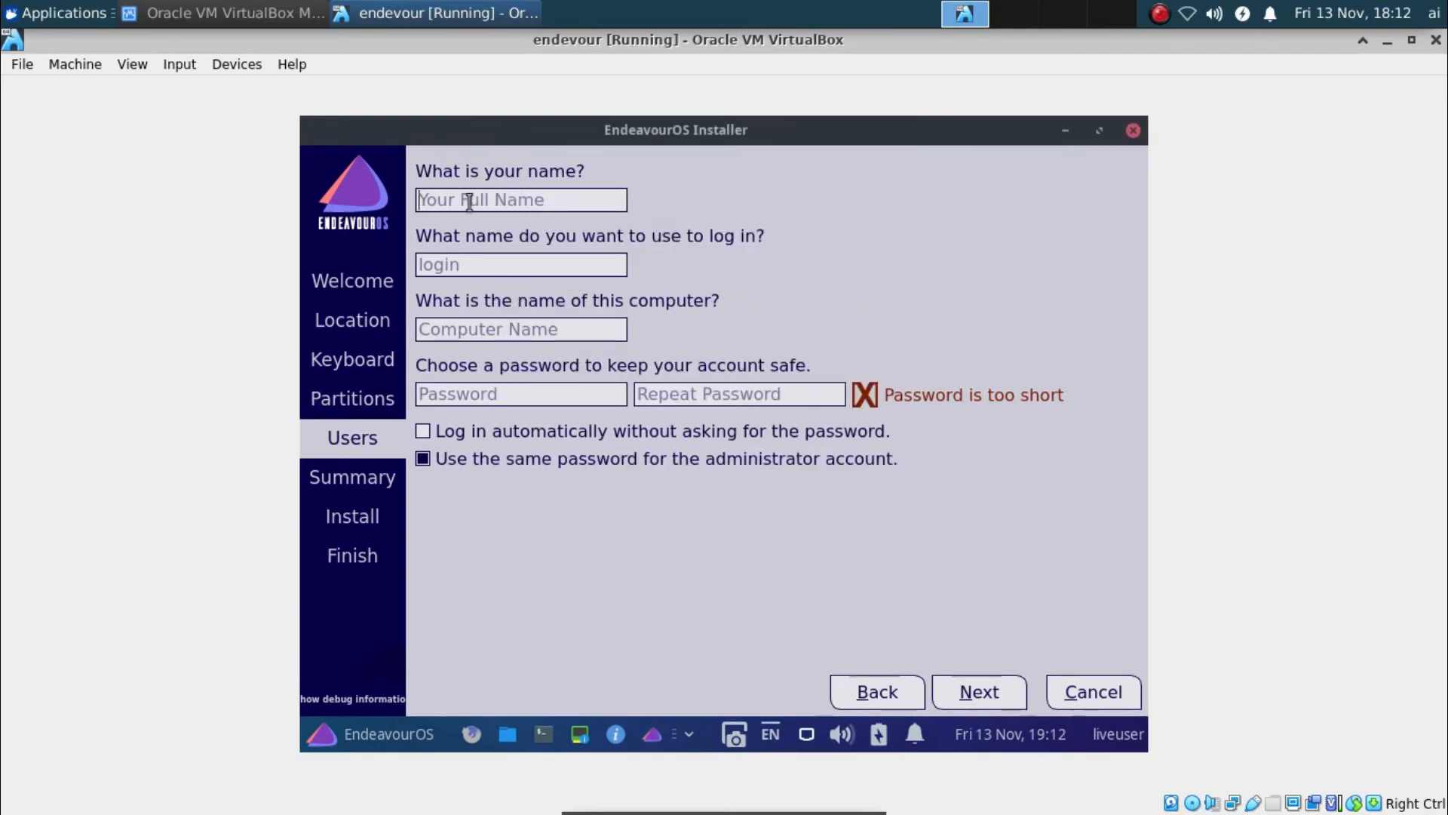
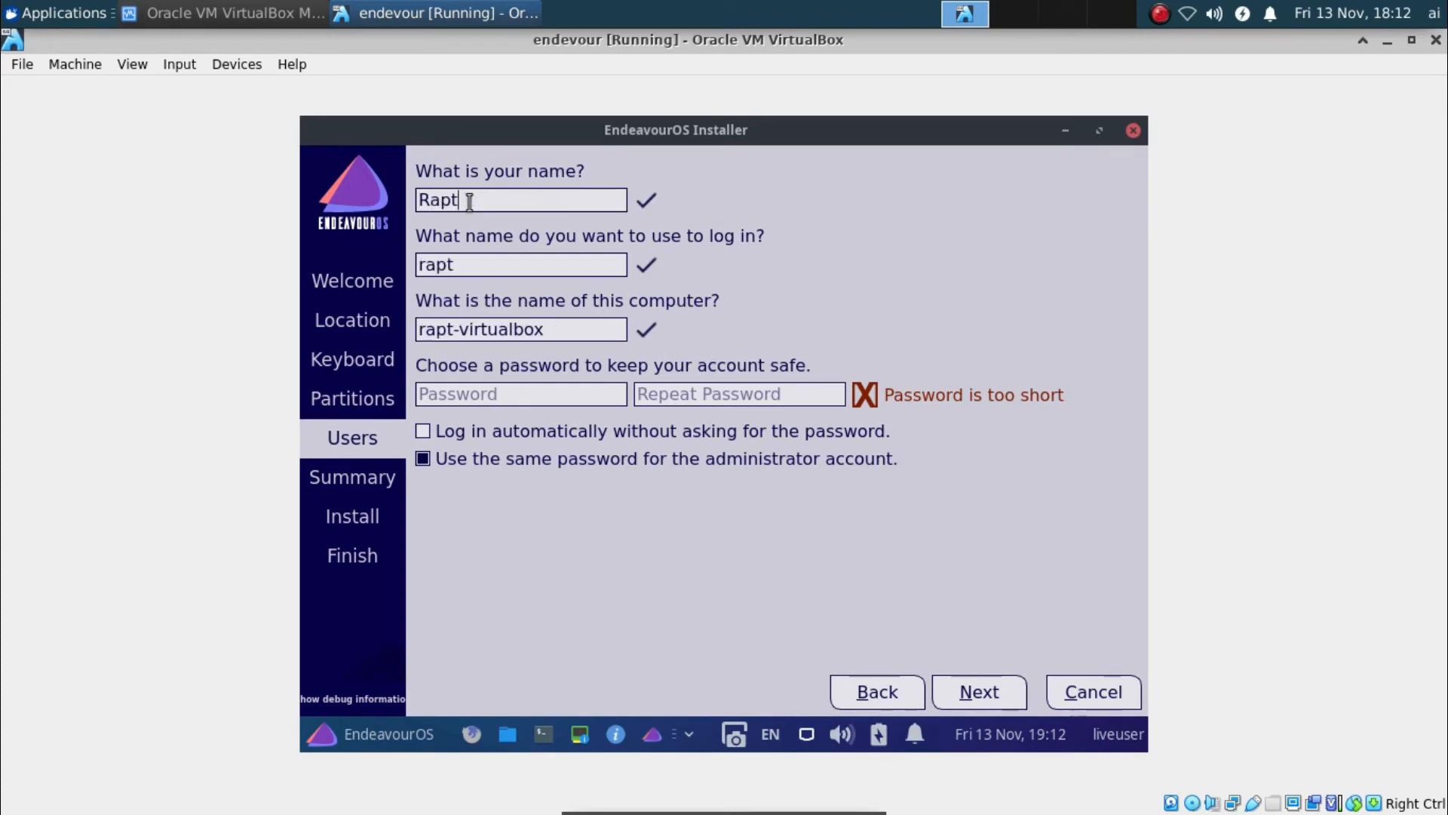
key(Tab)
key(Tab)
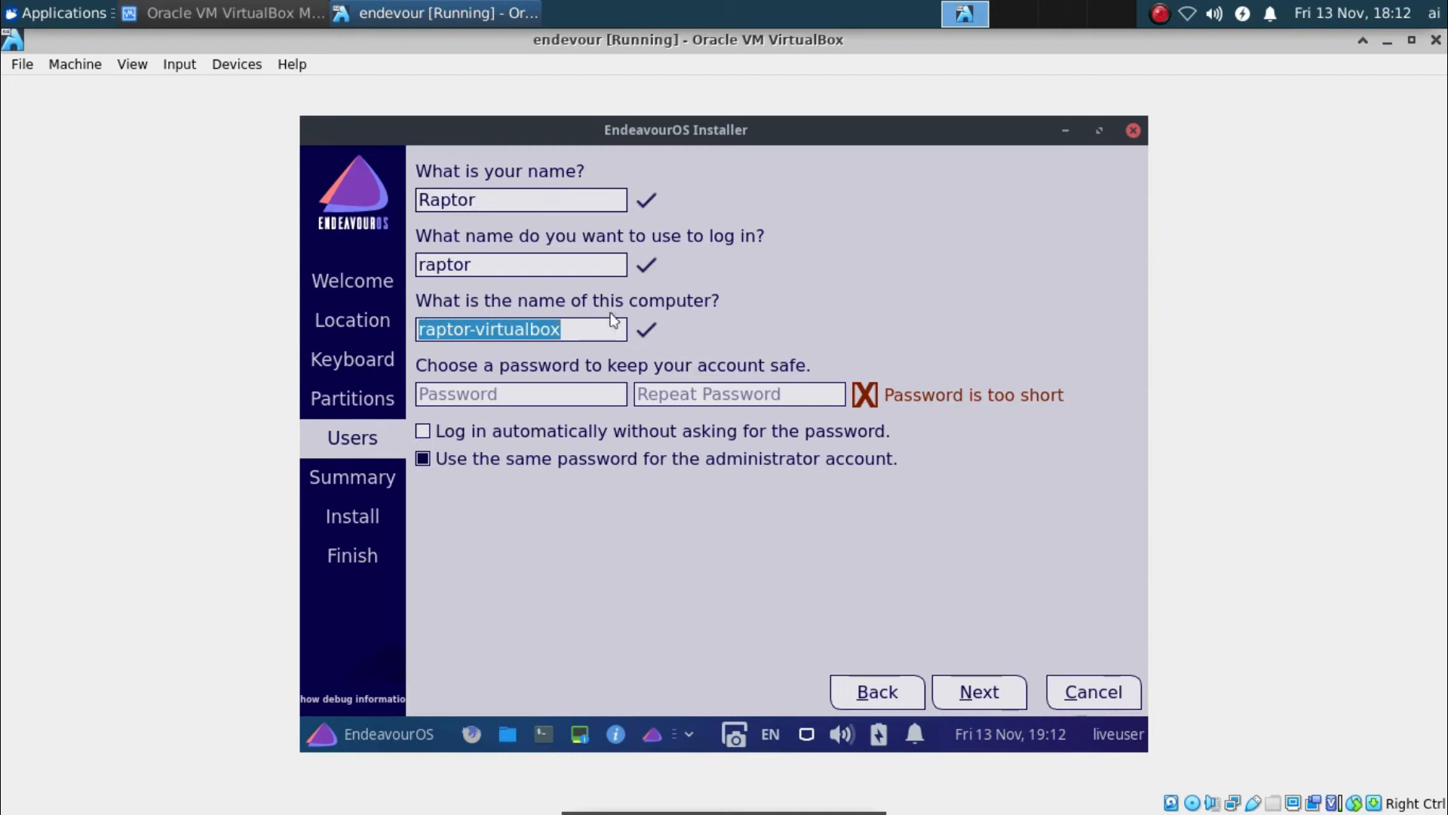
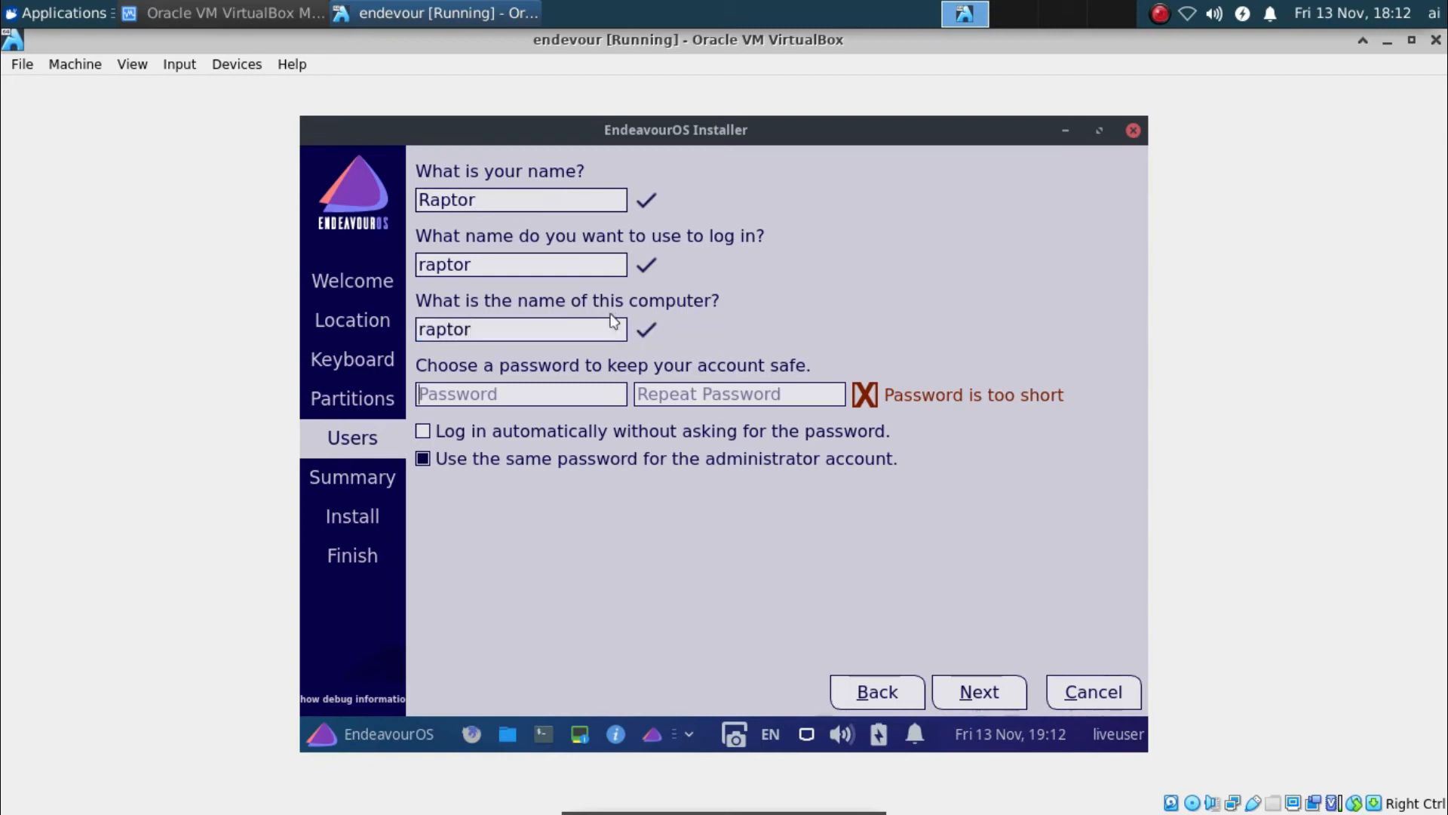
key(Tab)
key(Tab)
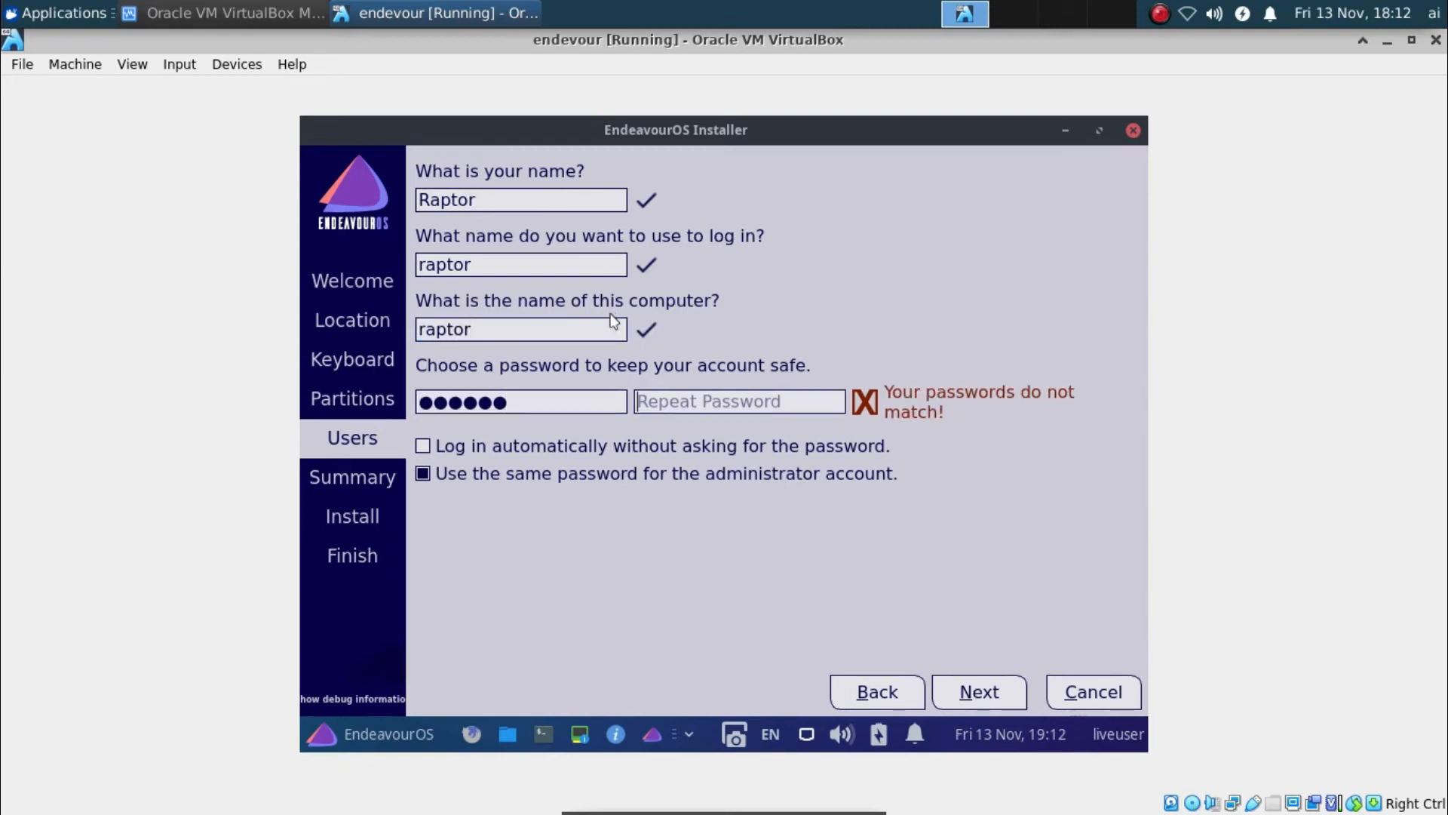
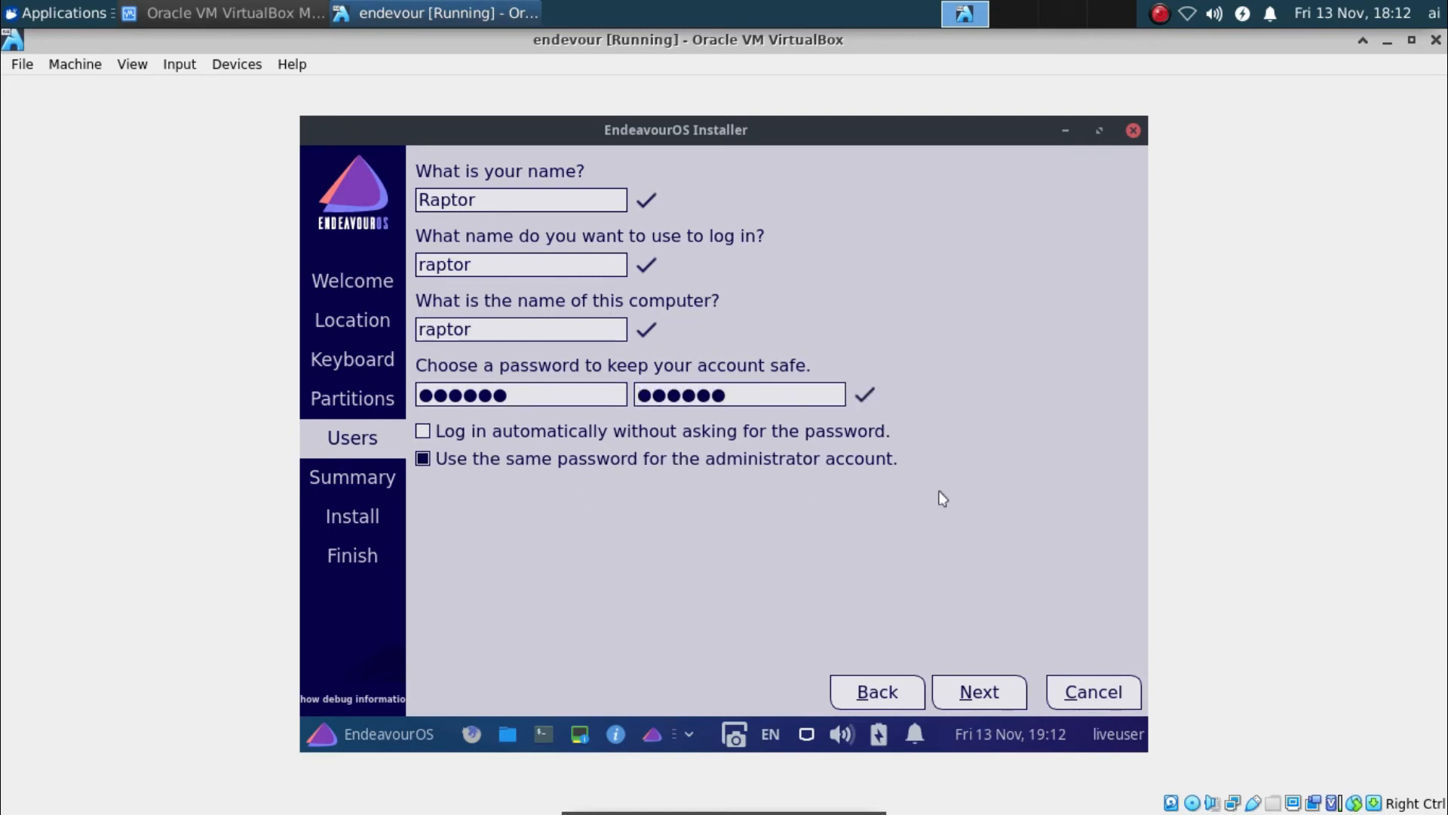
click(977, 690)
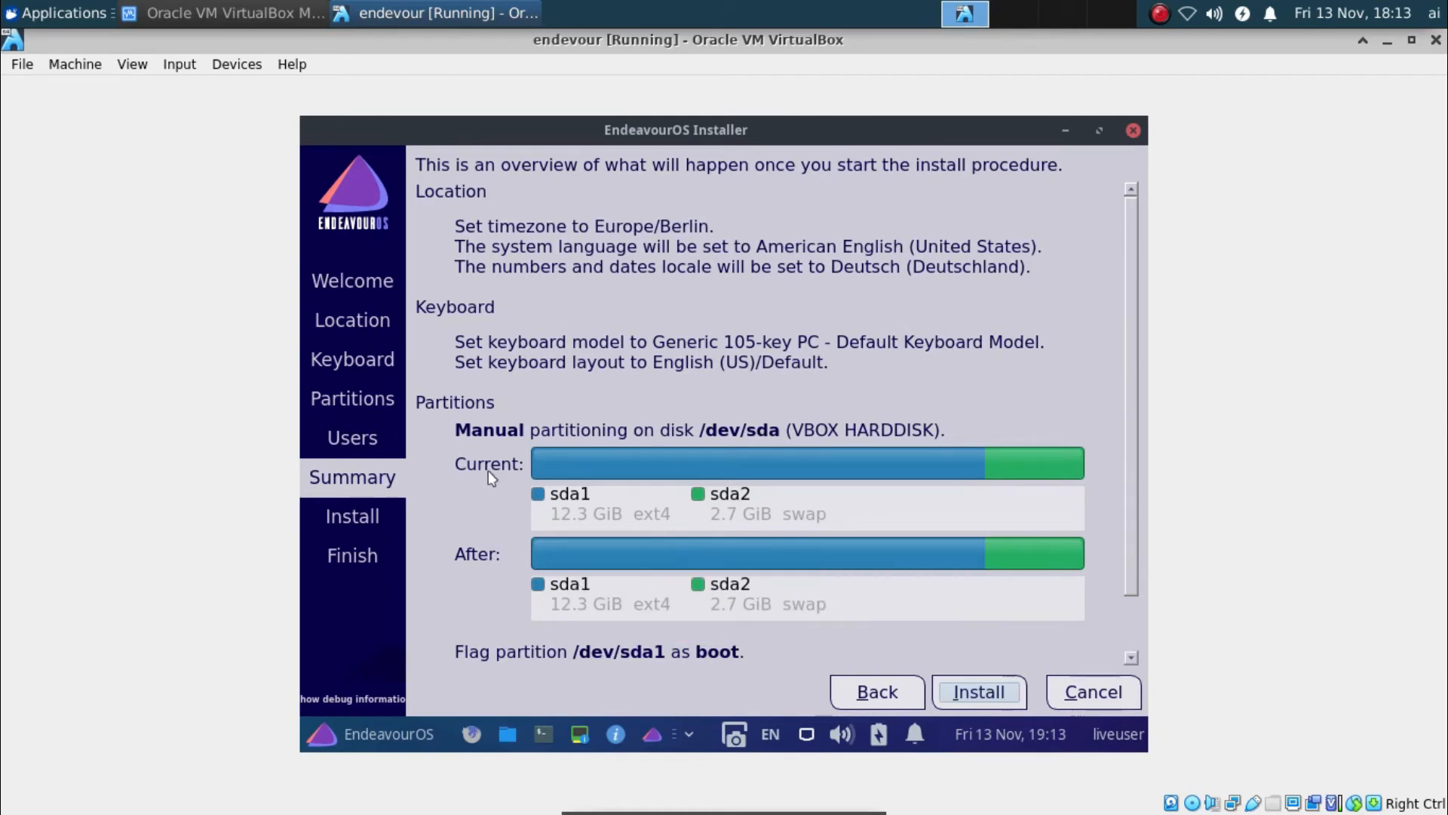
Start the EndeavourOS installation from the summary (Europe/Berlin, sda1 ext4, sda2 swap) and confirm Install now
click(966, 687)
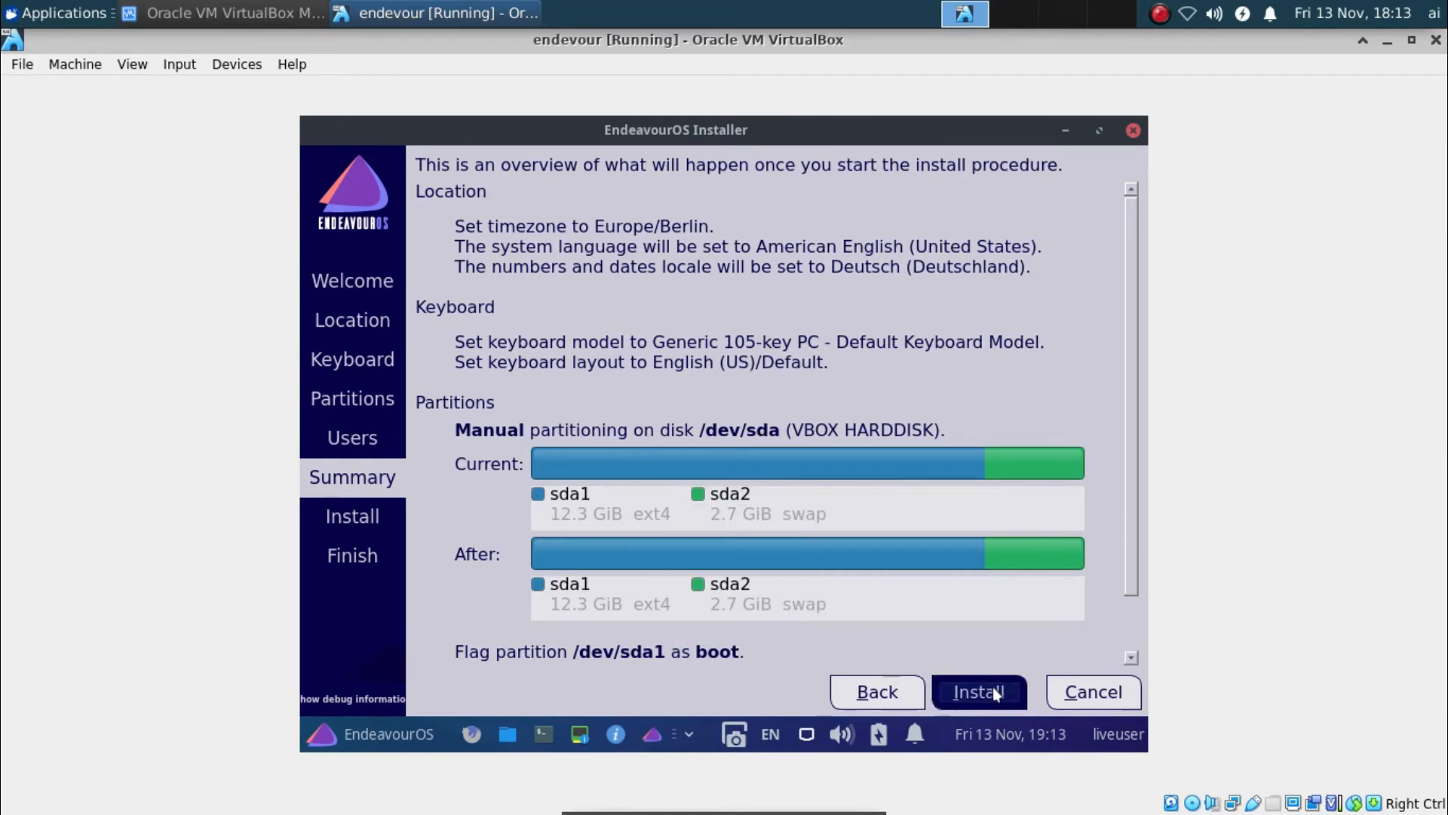
click(736, 444)
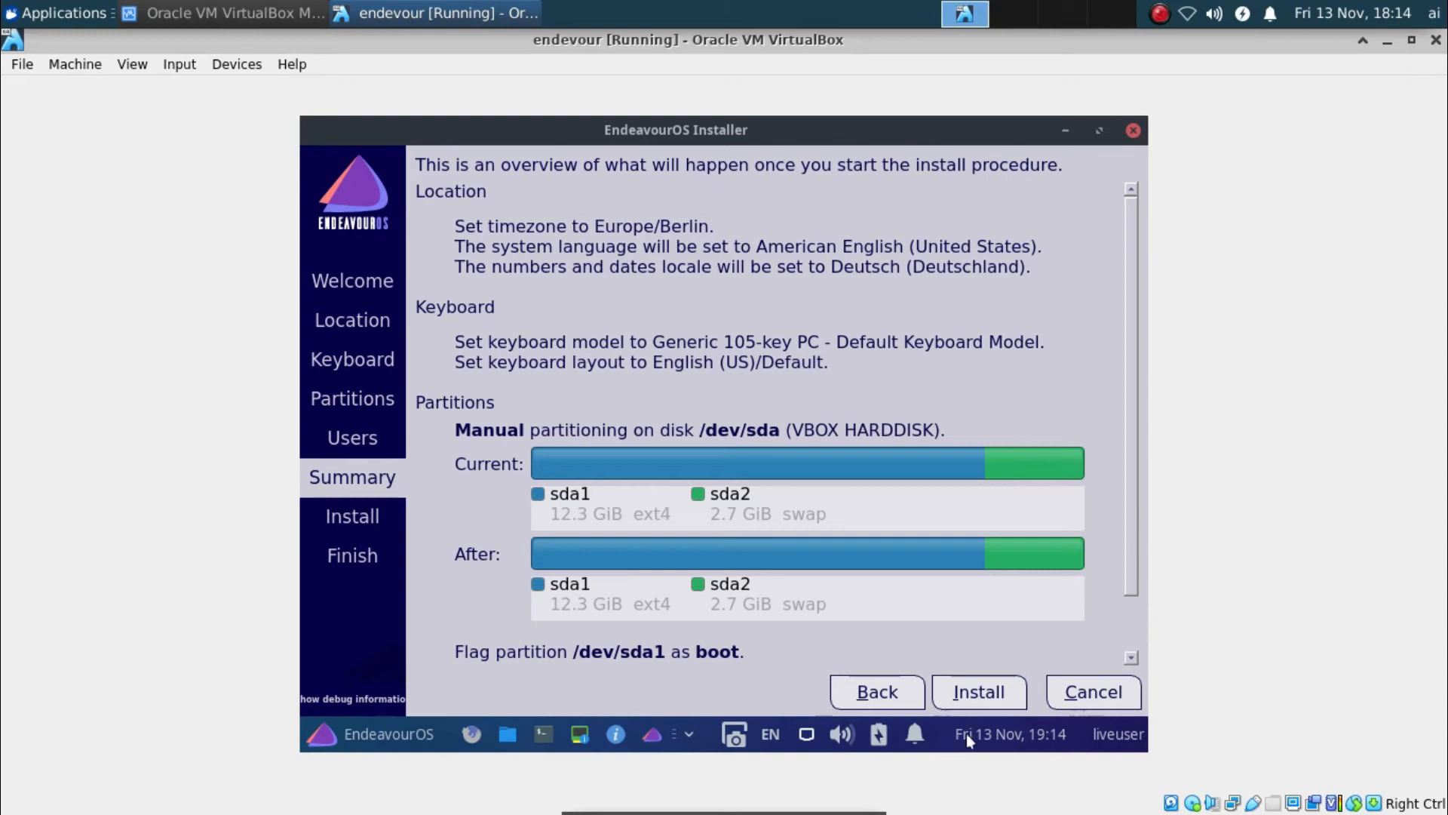
click(935, 739)
click(915, 744)
click(692, 735)
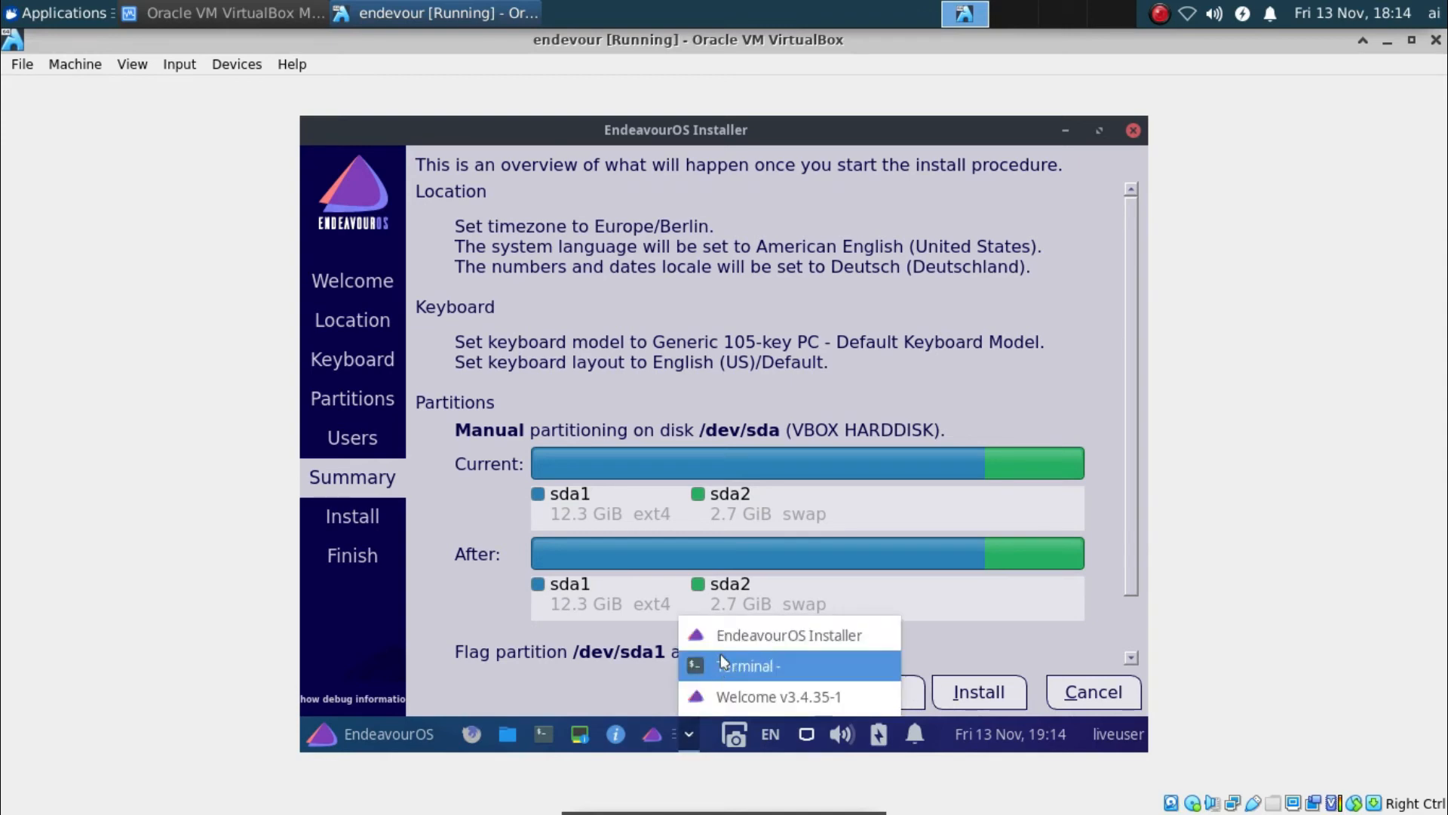
click(737, 695)
click(680, 732)
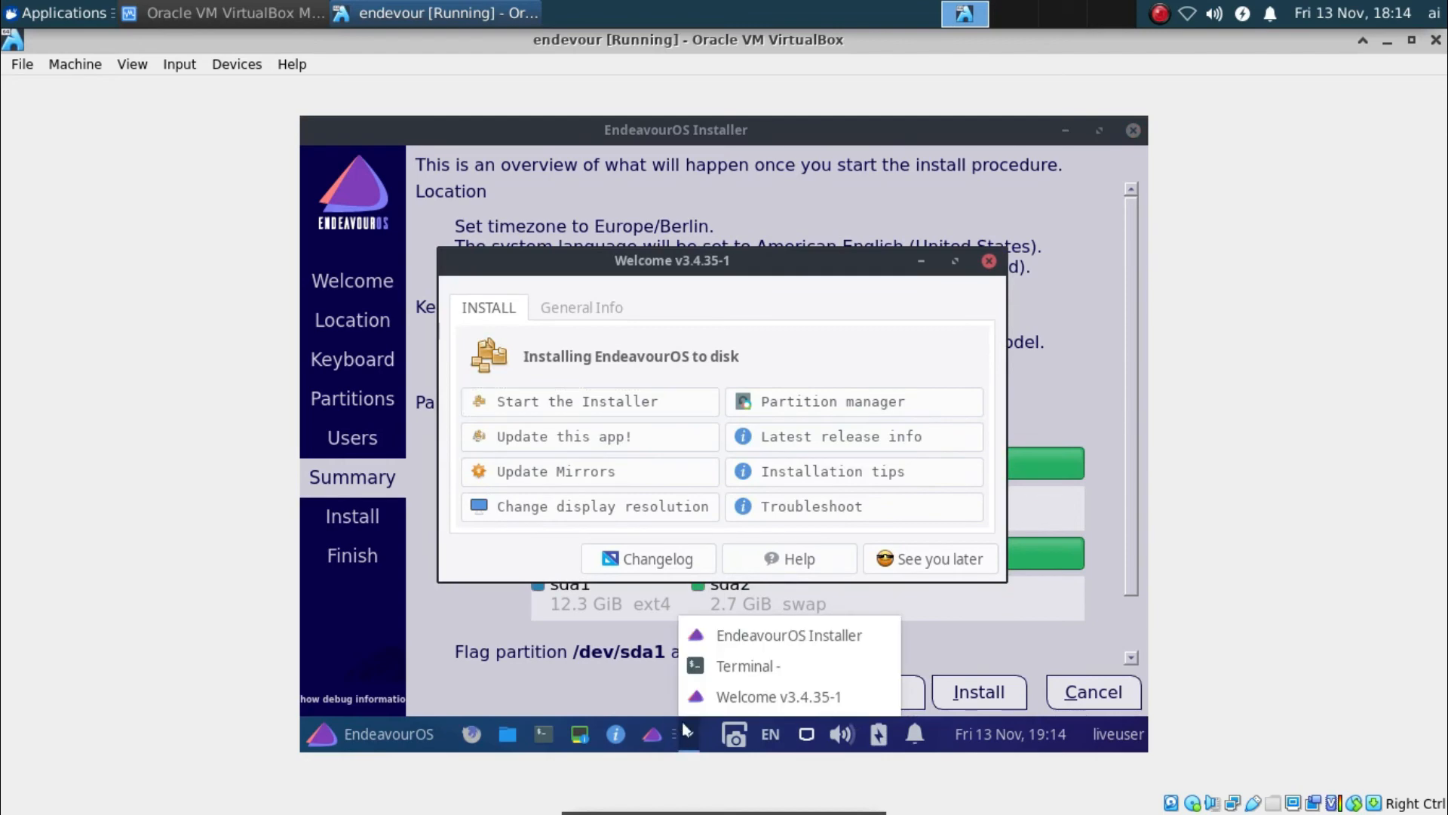
click(717, 632)
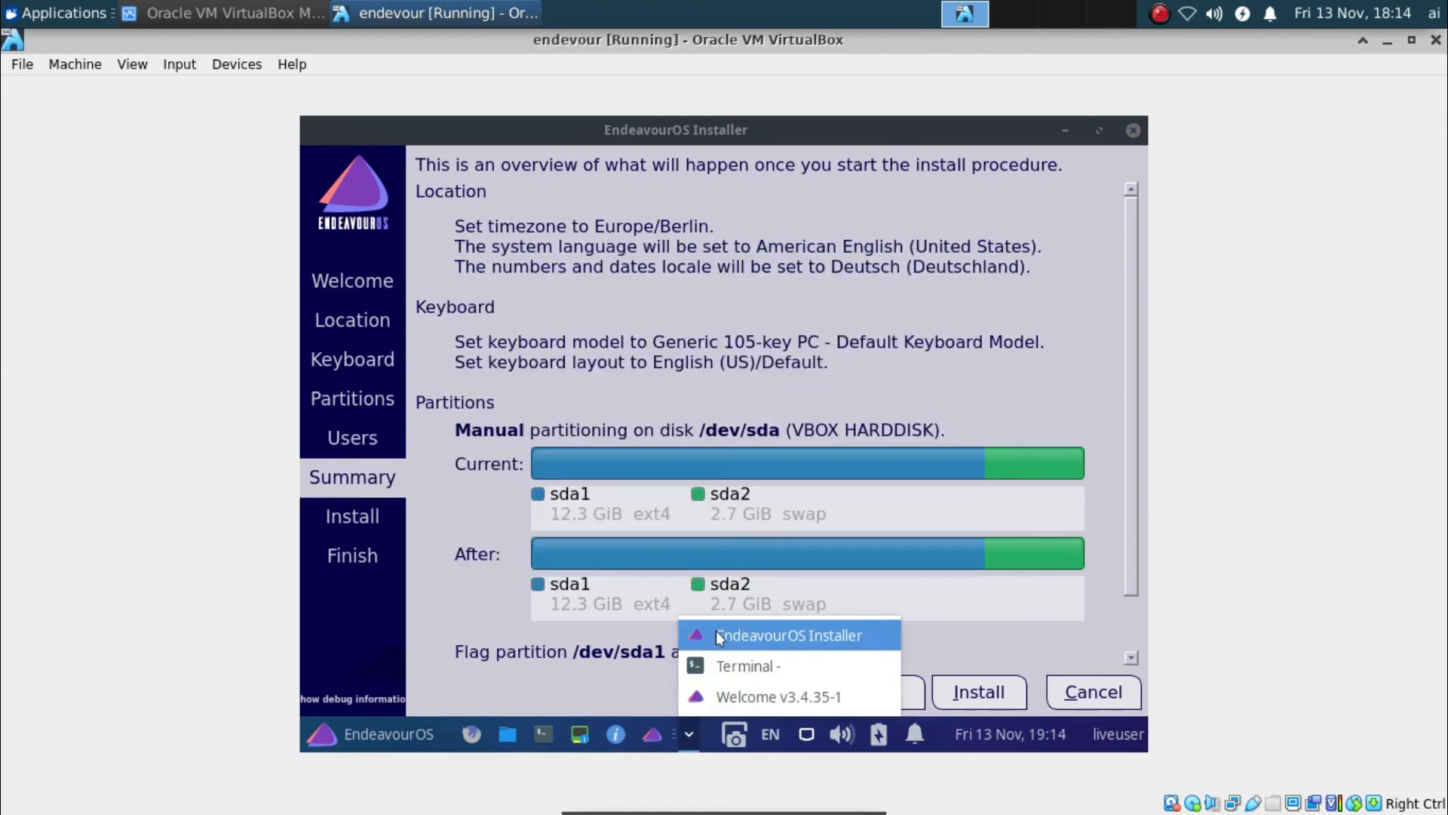
click(688, 733)
Bring the Terminal showing the Calamares installation log to the front
click(694, 675)
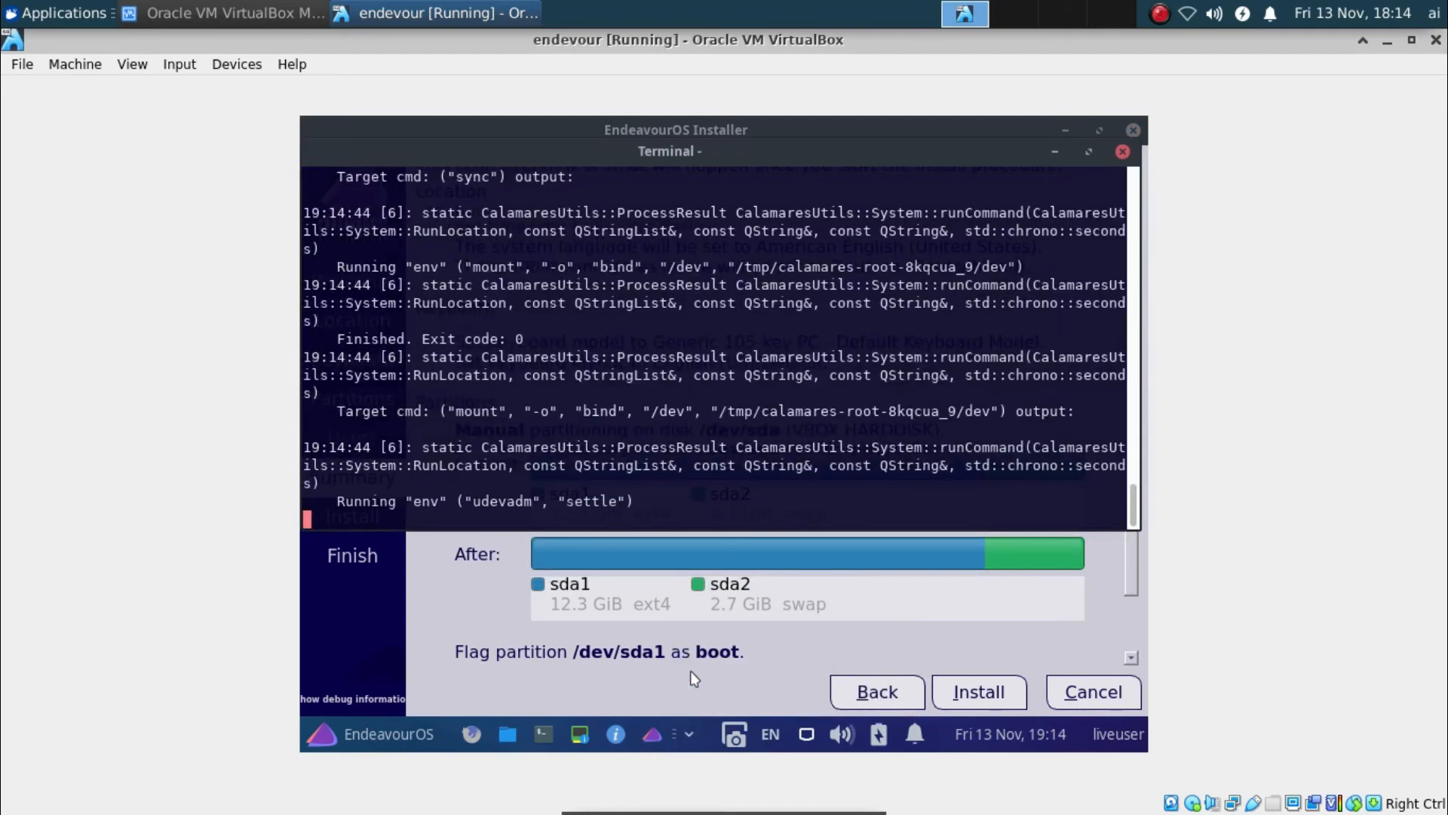